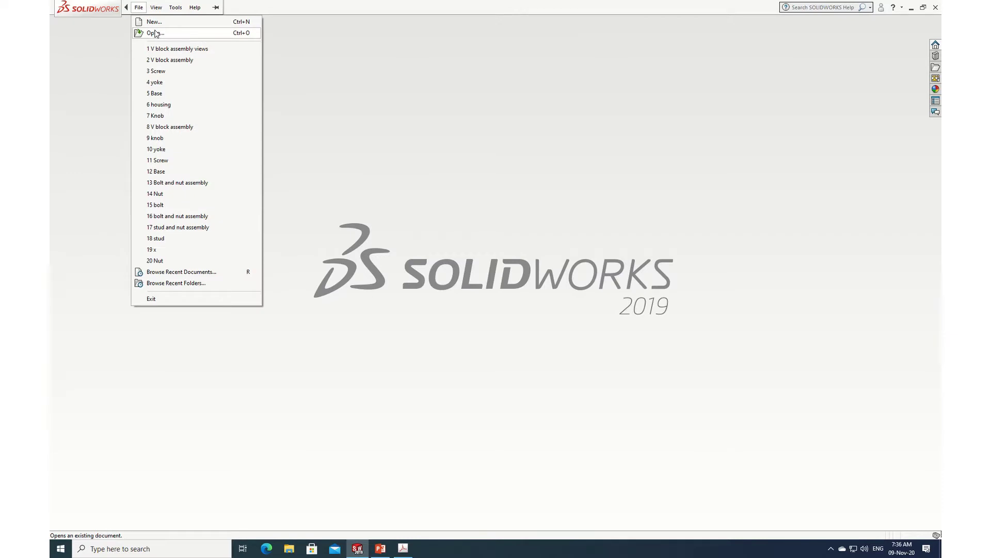
Create a new part document and start a sketch on the Front Plane.
click(155, 23)
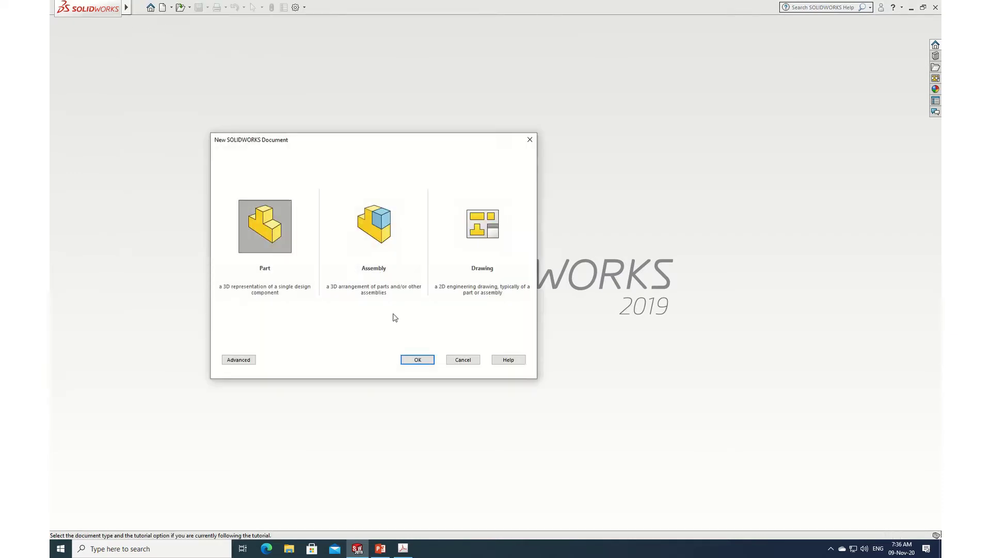
click(409, 360)
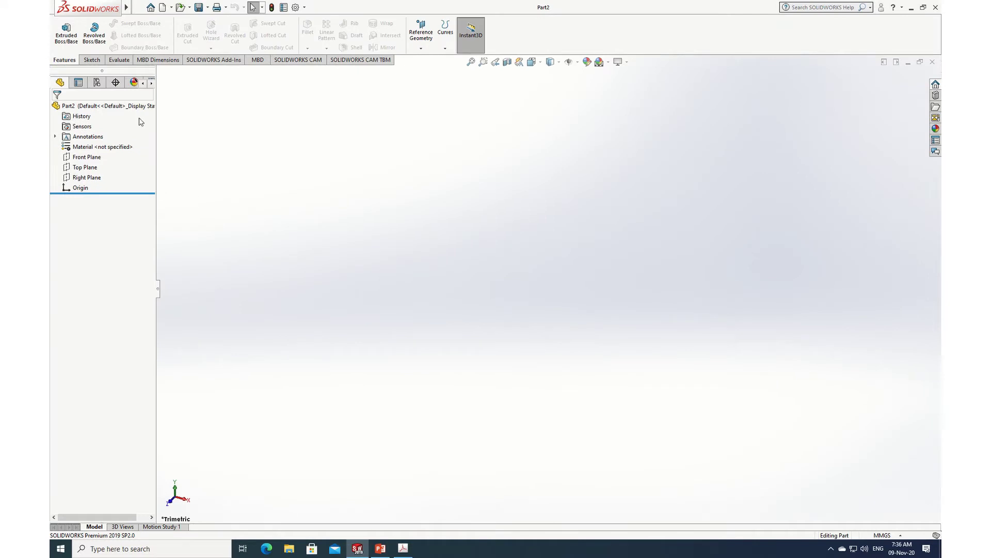
click(93, 60)
click(65, 37)
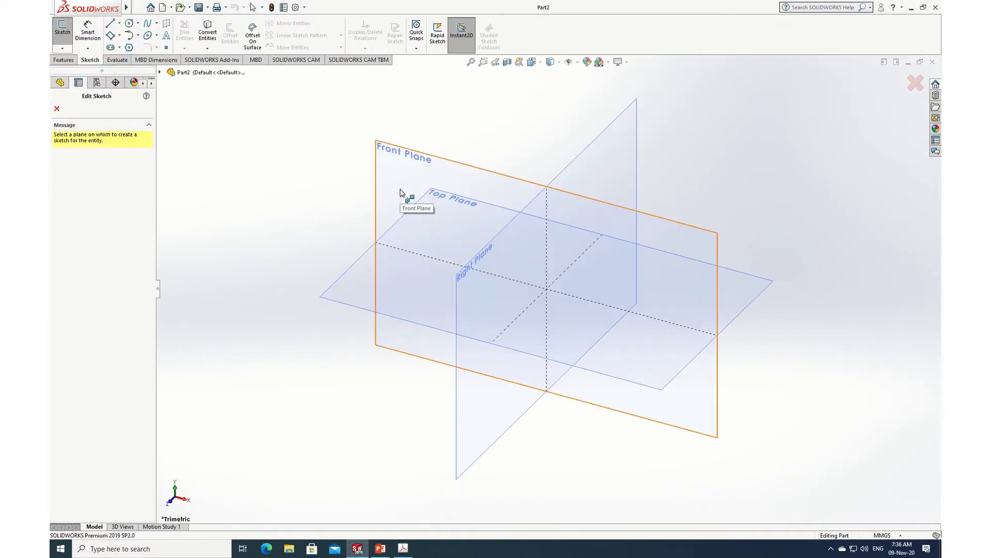
click(400, 193)
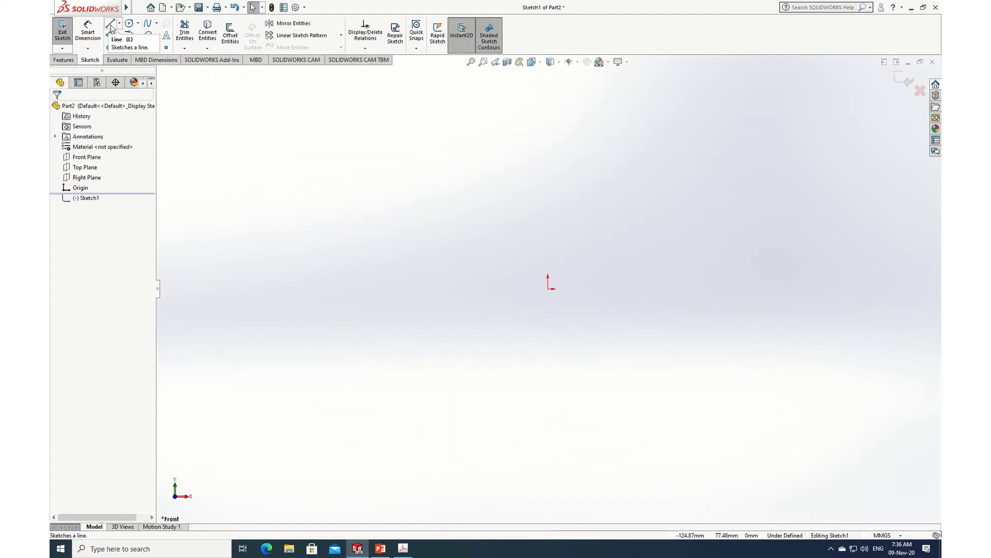
With the Line tool, sketch the screw's lower right outline from the origin: a short bottom edge, a step outward and a long vertical shank side.
click(110, 24)
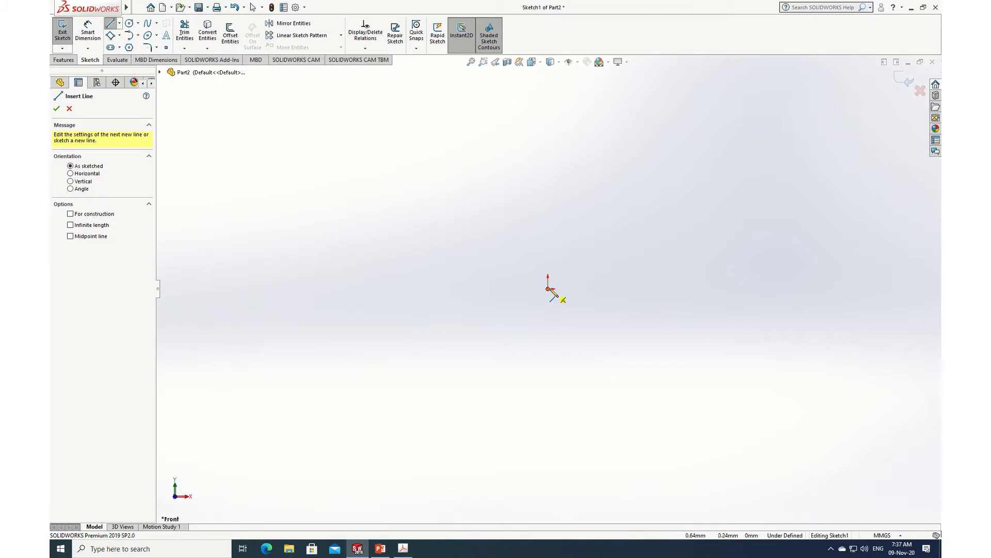
click(548, 289)
click(572, 288)
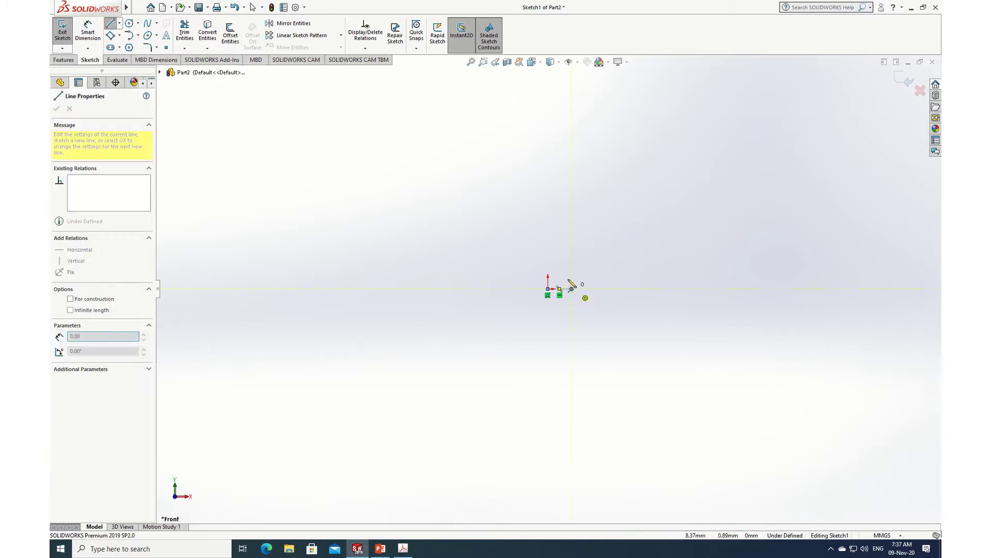
click(571, 258)
click(599, 258)
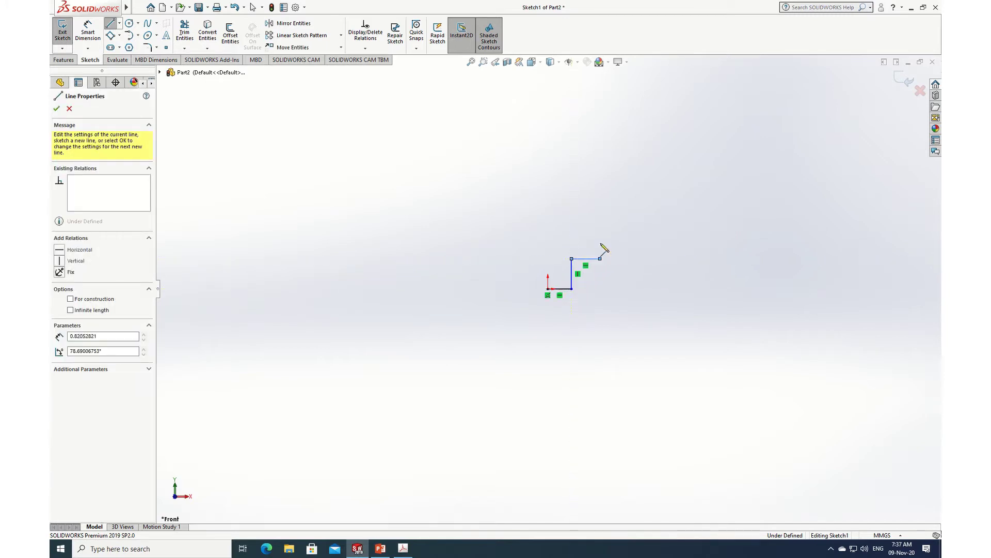
click(599, 104)
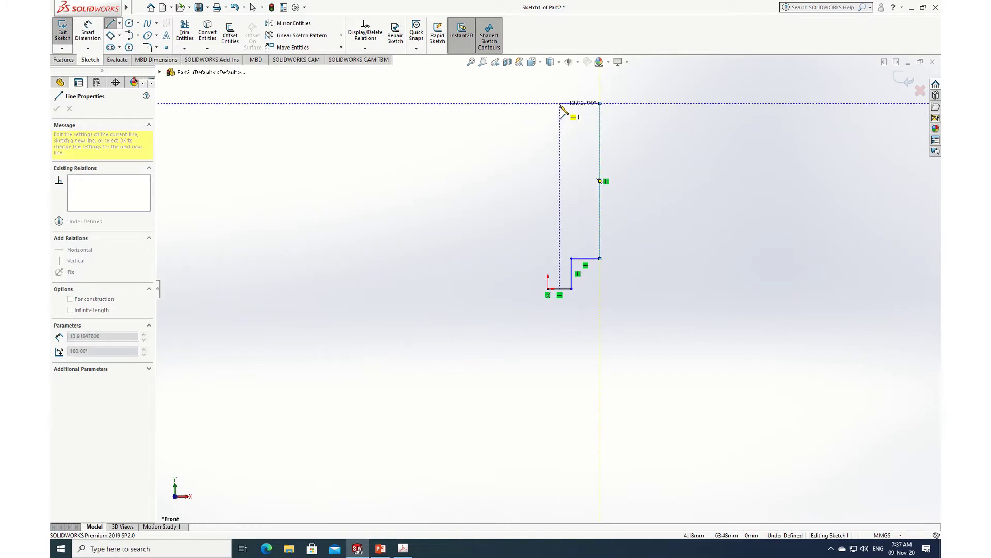
Continue the lines with a narrow undercut and a wider head, closing the profile vertically at the origin, about 92 mm tall overall.
click(560, 103)
click(560, 94)
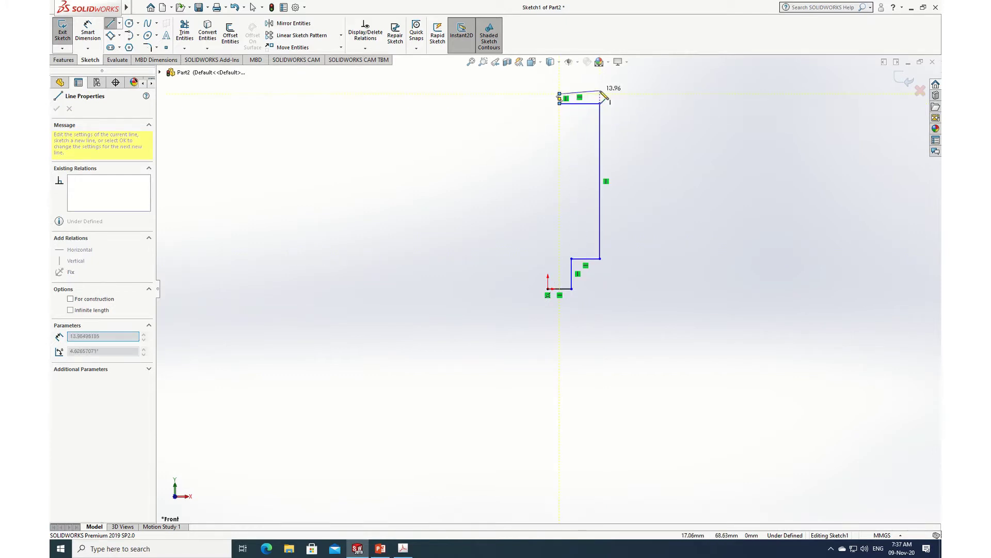
click(625, 94)
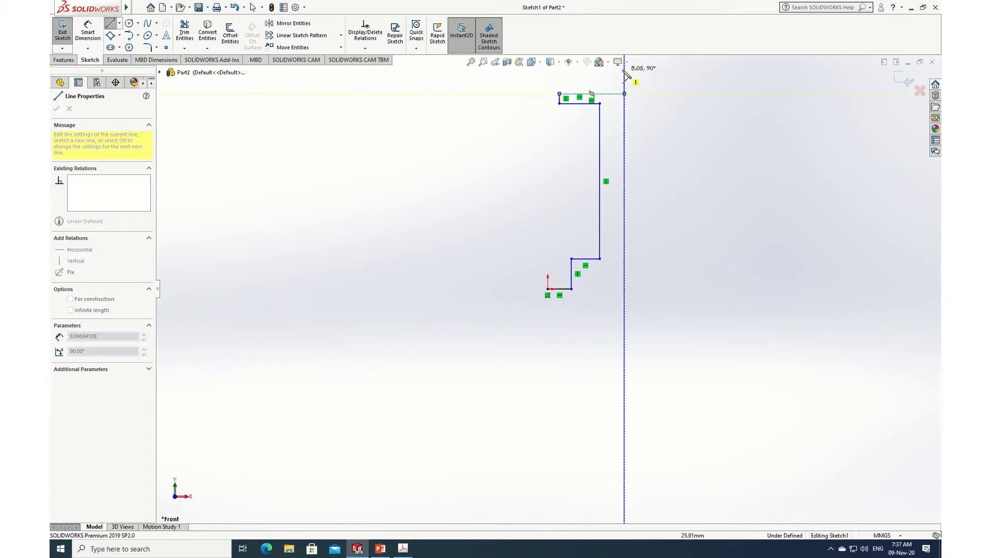
scroll(622, 98, up, 2)
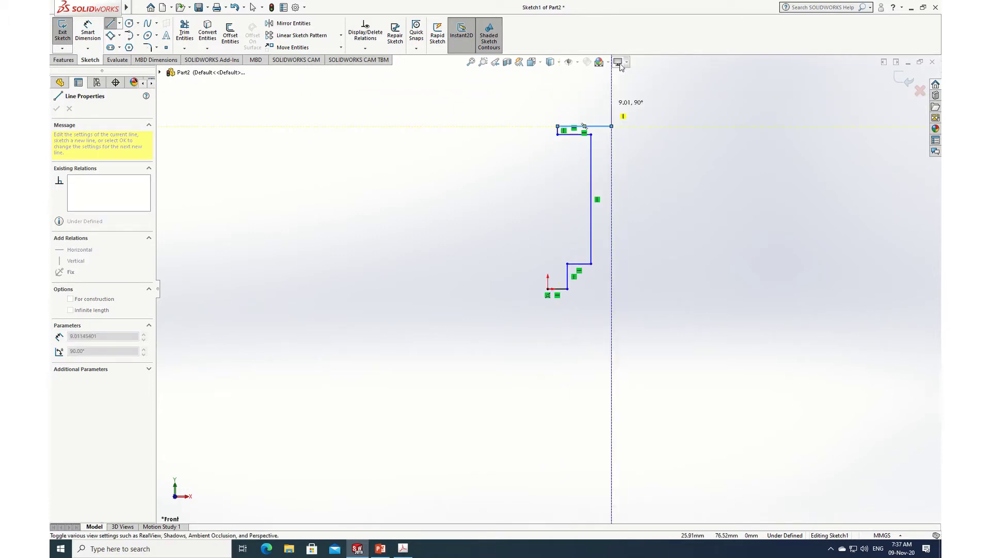
click(601, 103)
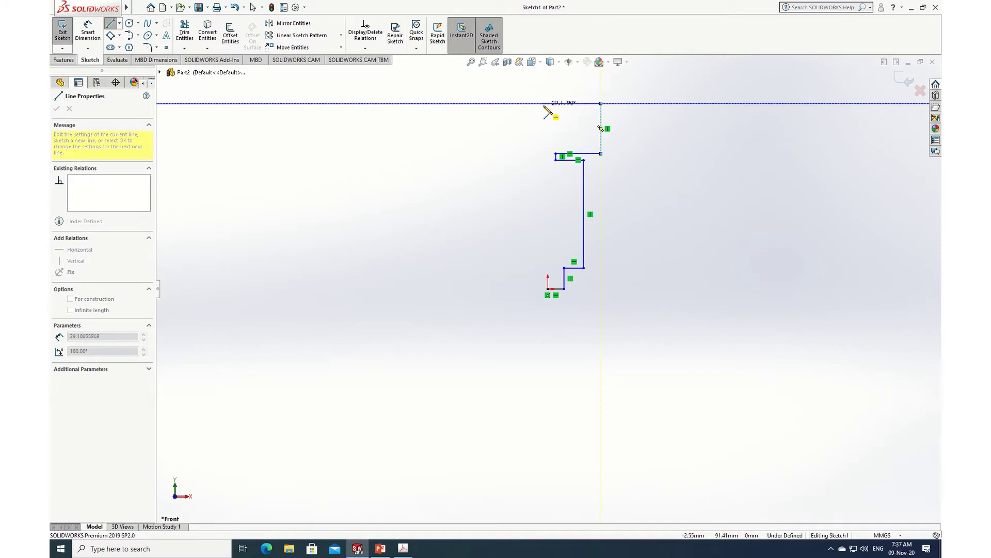
click(548, 103)
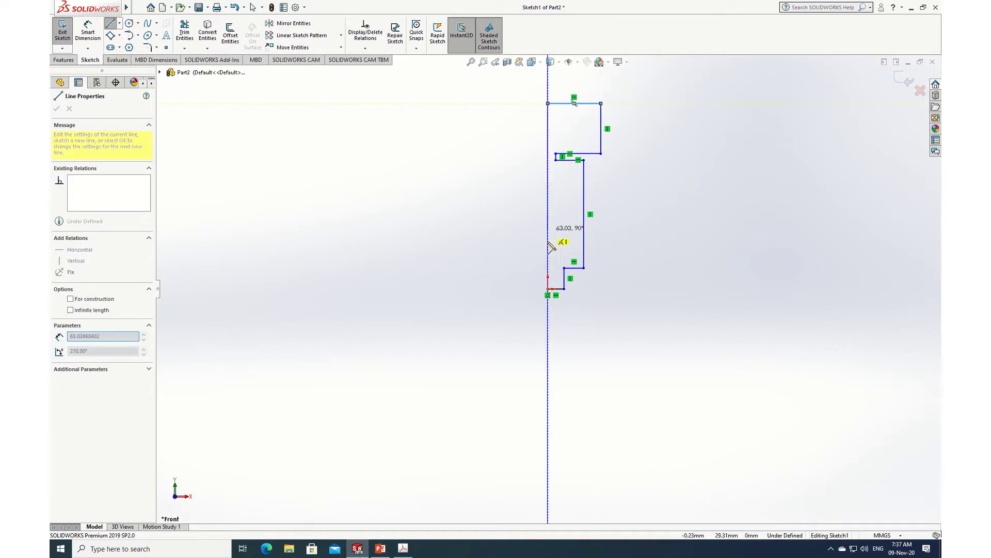
click(548, 290)
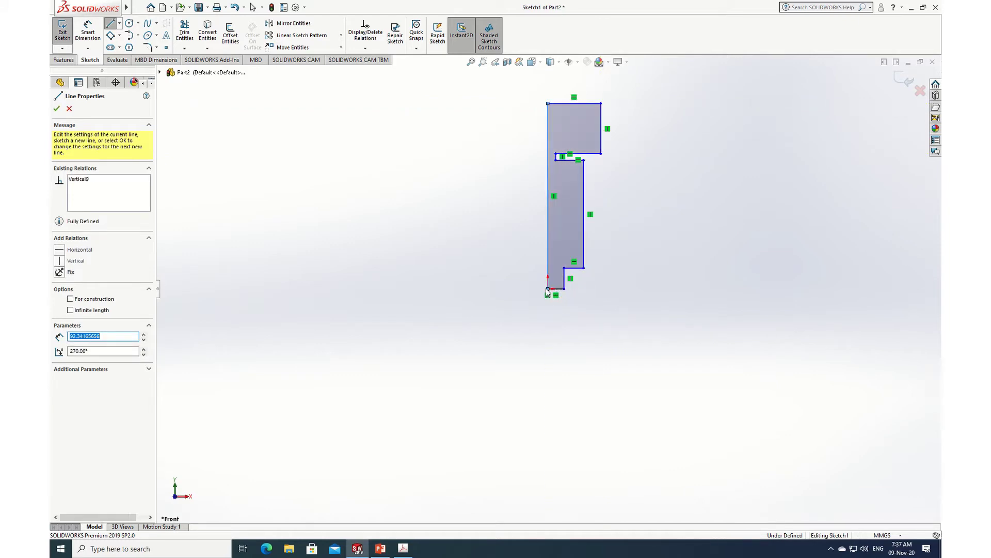
key(Escape)
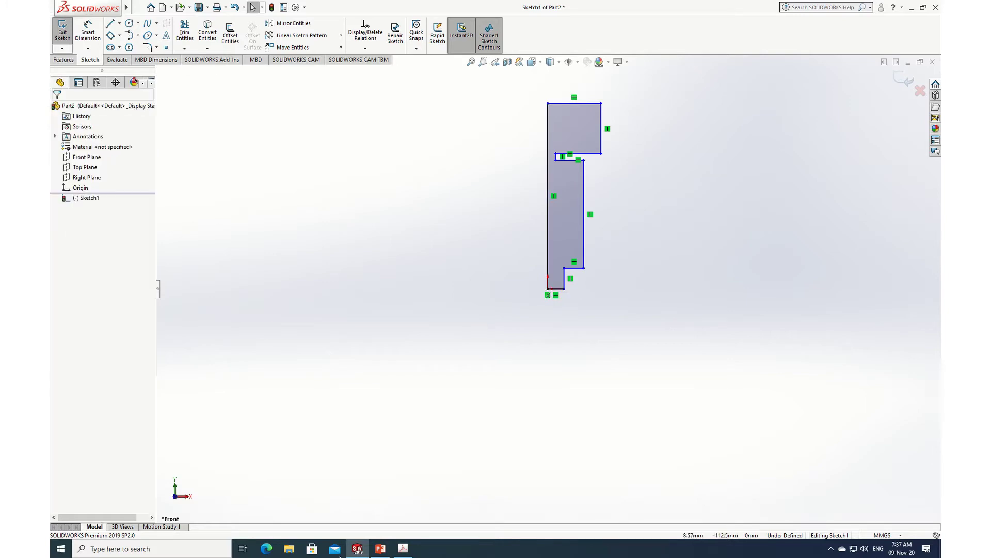
Check the V-block assembly drawing in Adobe Acrobat, and in SOLIDWORKS dimension the screw profile's overall height as 76 mm.
click(402, 552)
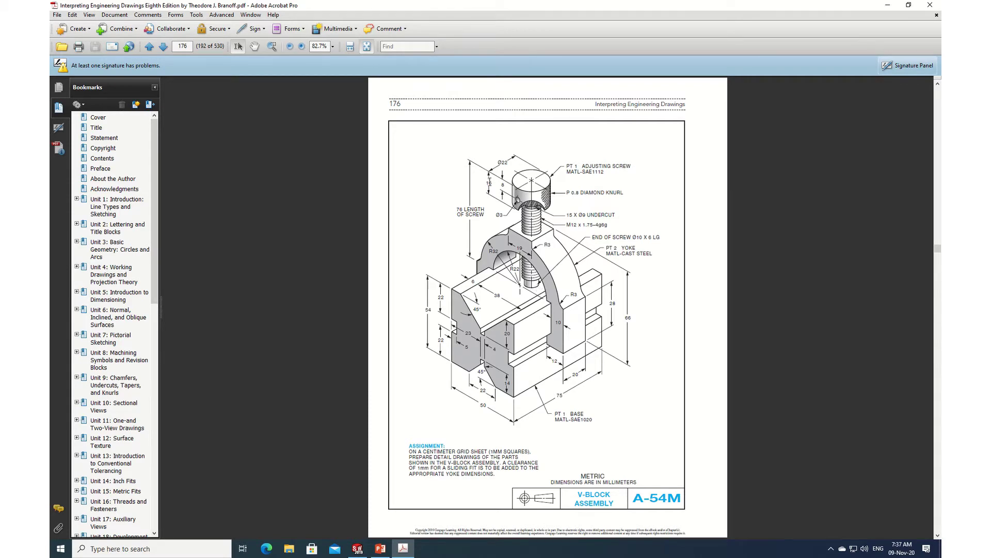
click(358, 549)
click(88, 32)
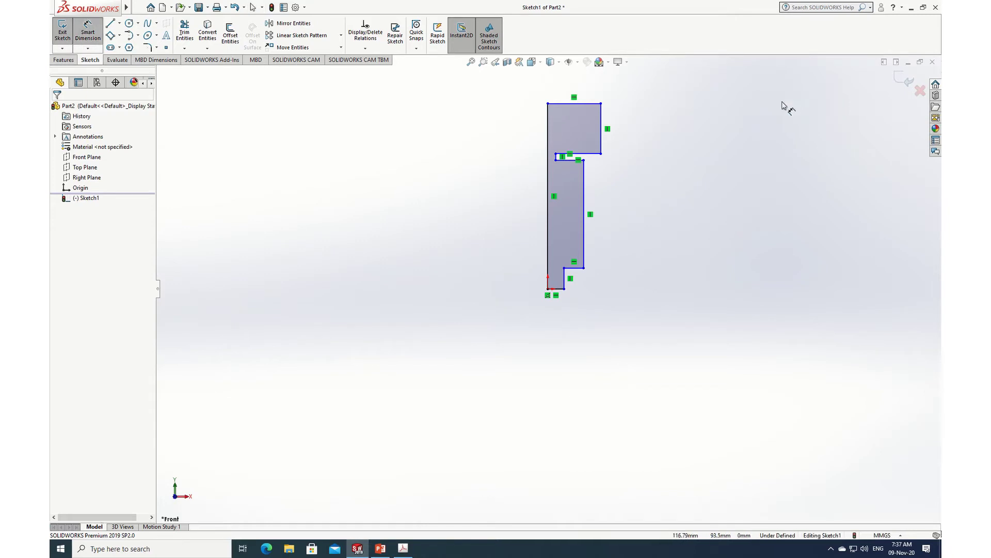
click(559, 104)
click(553, 288)
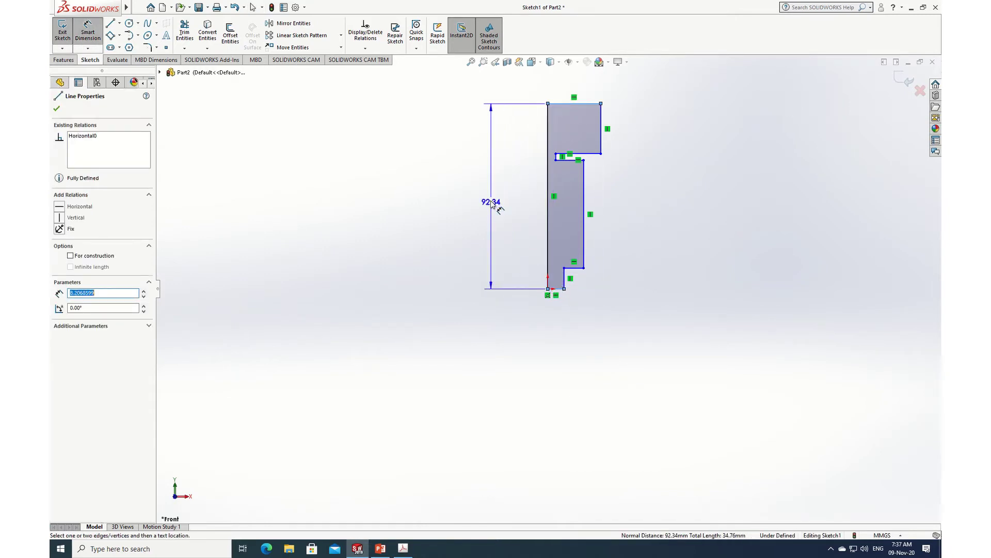
click(492, 207)
text(76)
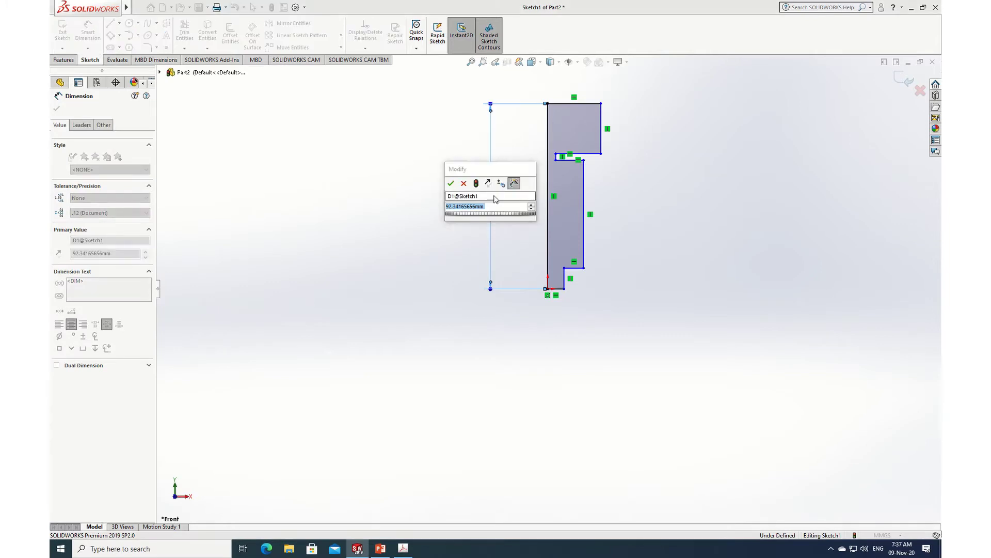
key(Return)
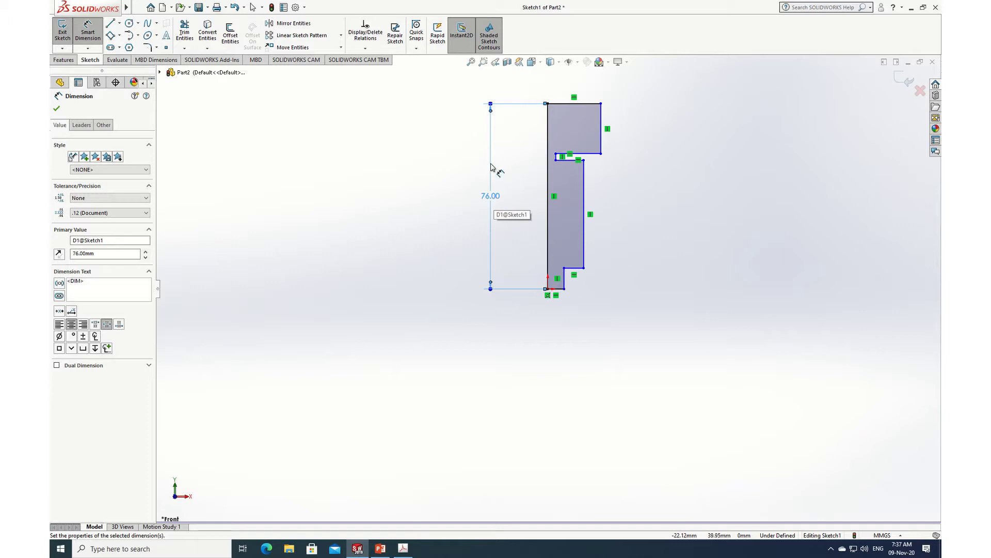
click(56, 108)
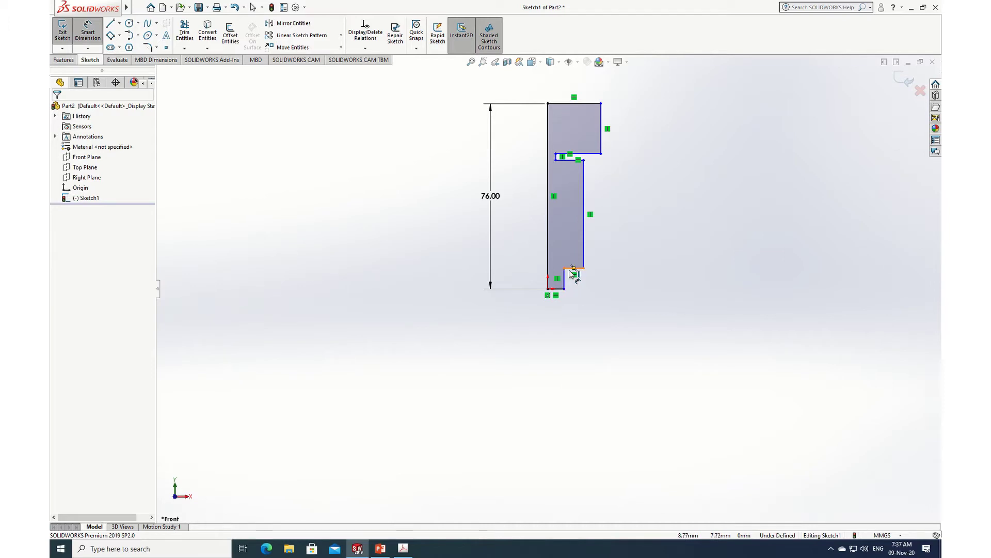
Dimension the height of the narrow end at the bottom of the profile as 6 mm.
click(559, 289)
click(574, 268)
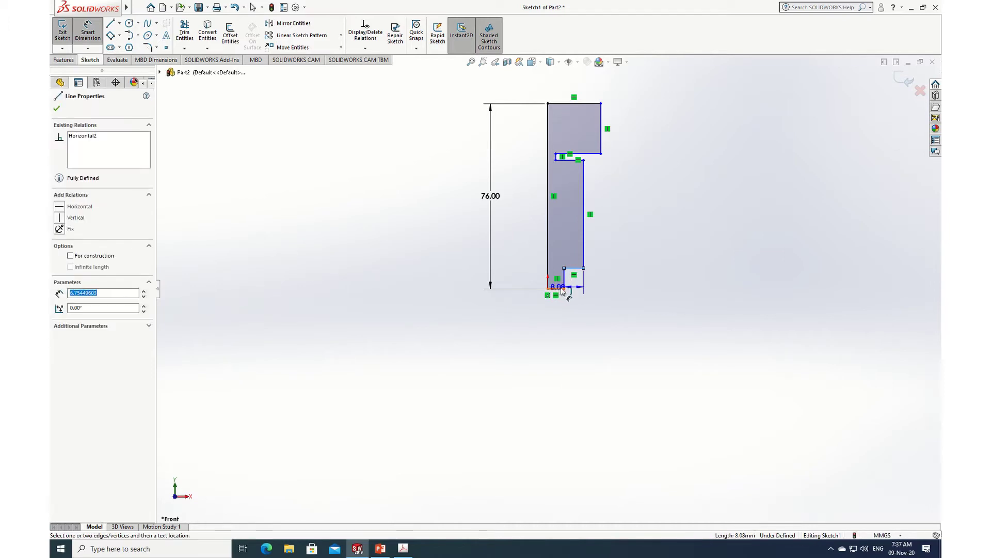
click(605, 279)
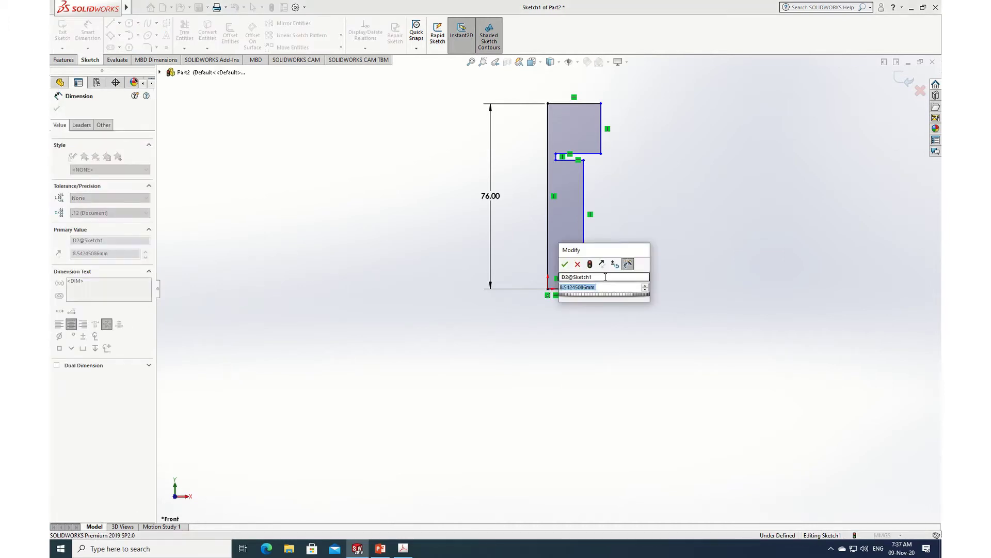
text(6)
key(Return)
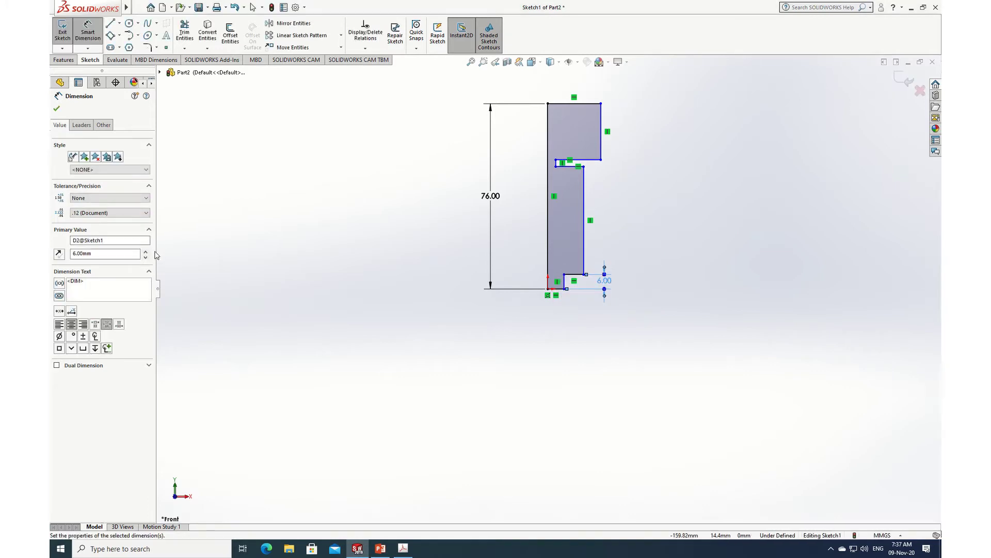
click(56, 109)
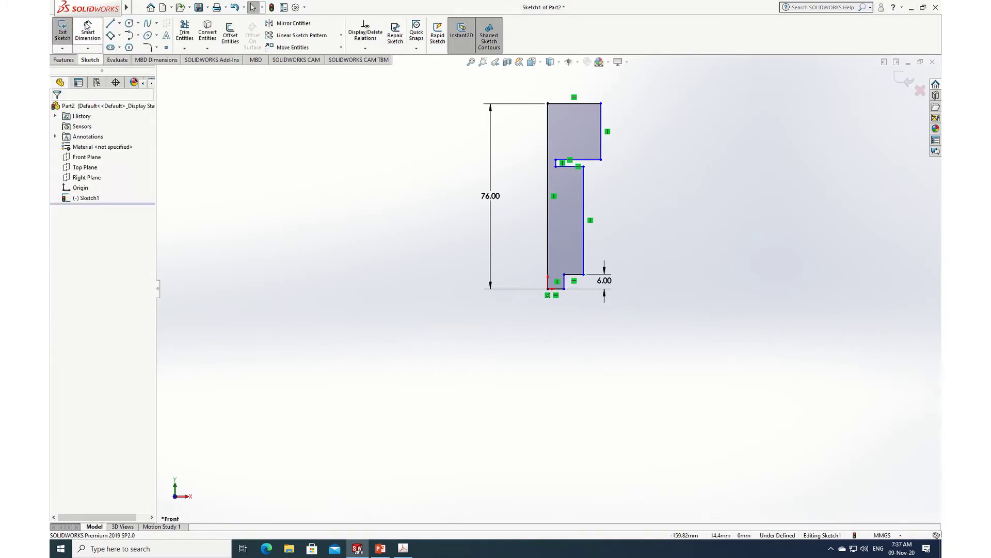
Dimension the height of the screw head at the top of the profile as 16 mm.
click(581, 107)
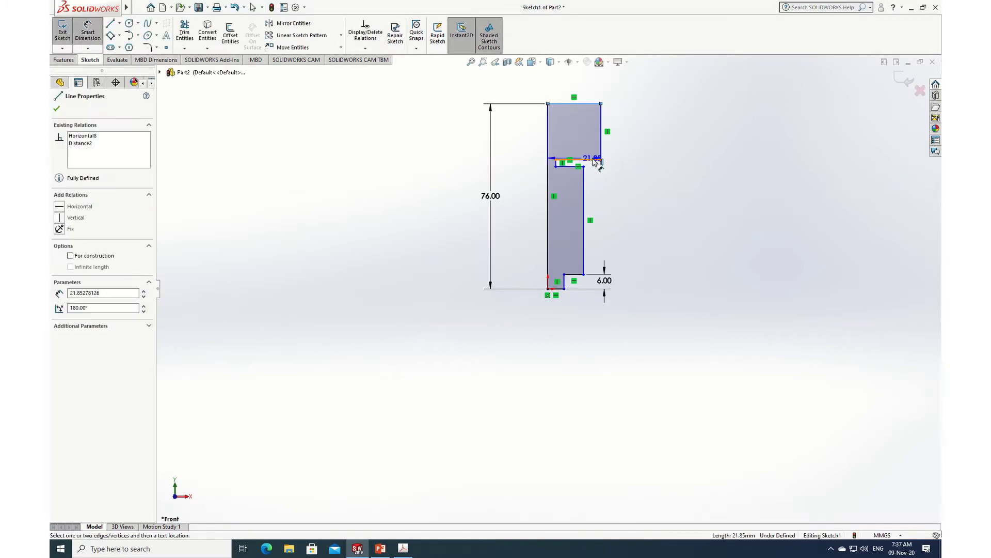
click(578, 160)
click(636, 137)
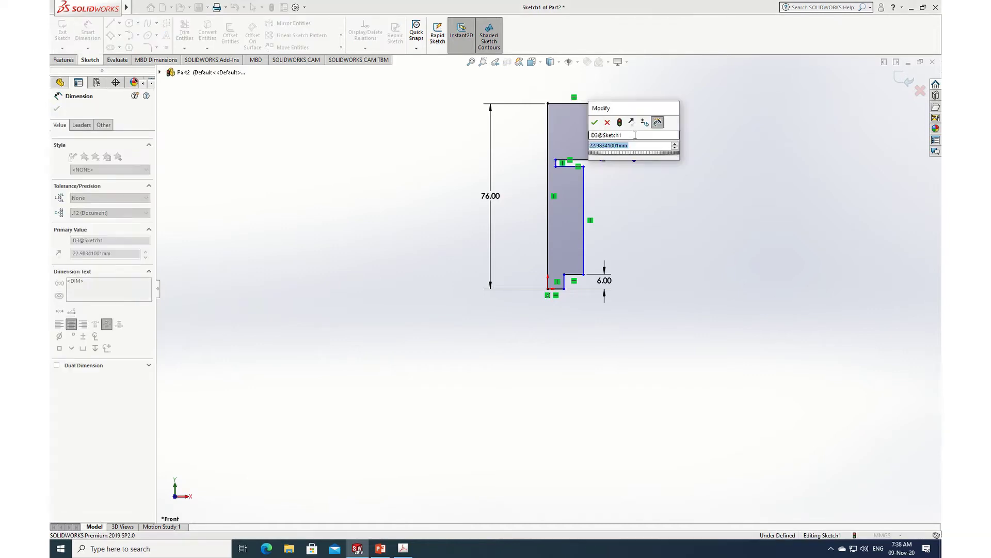
text(16)
key(Return)
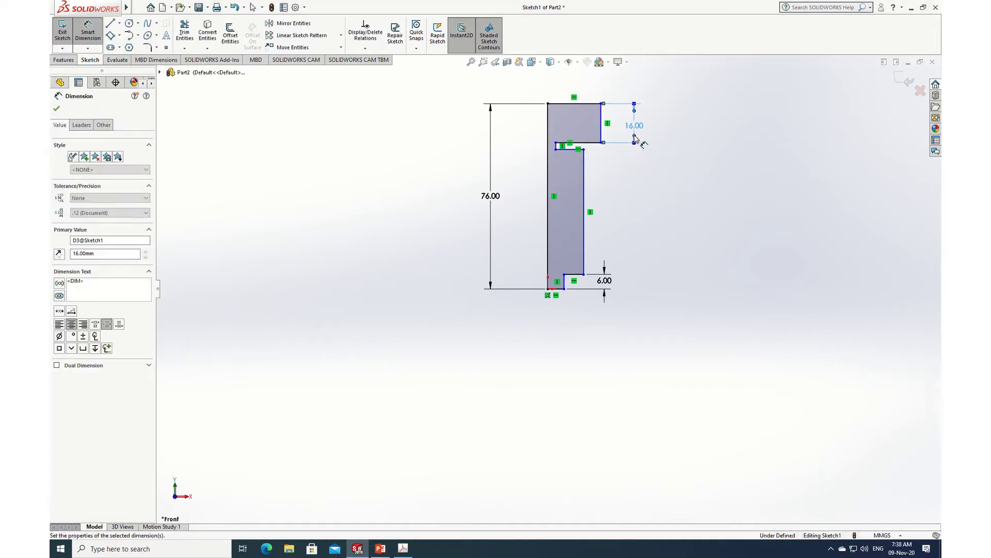
click(57, 109)
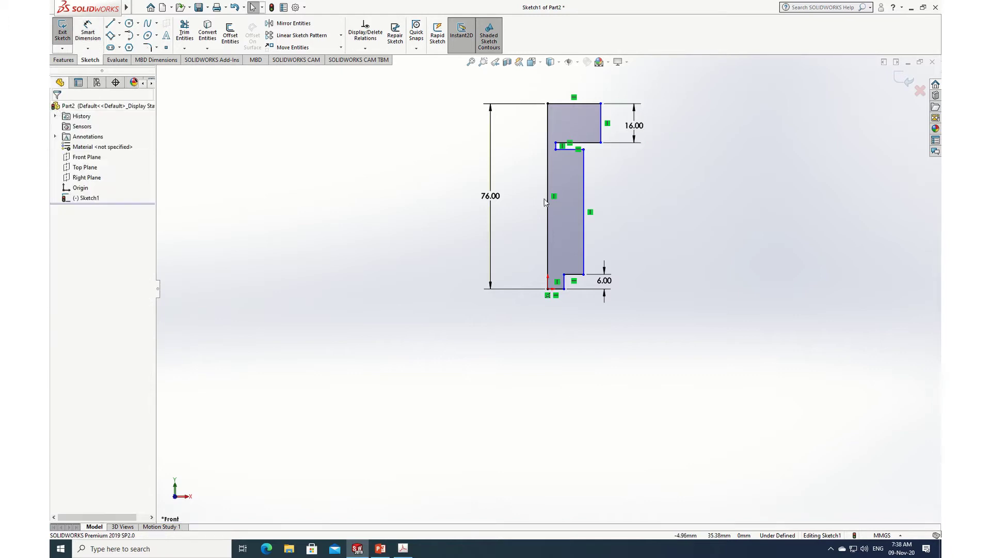
Dimension the height of the undercut groove beneath the head as 1.5 mm.
key(z)
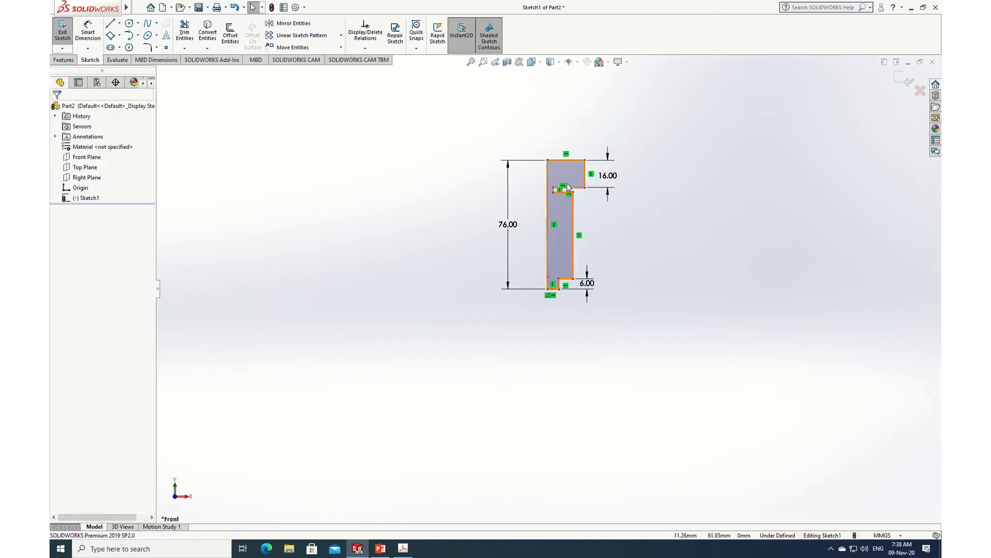
key(f)
click(88, 34)
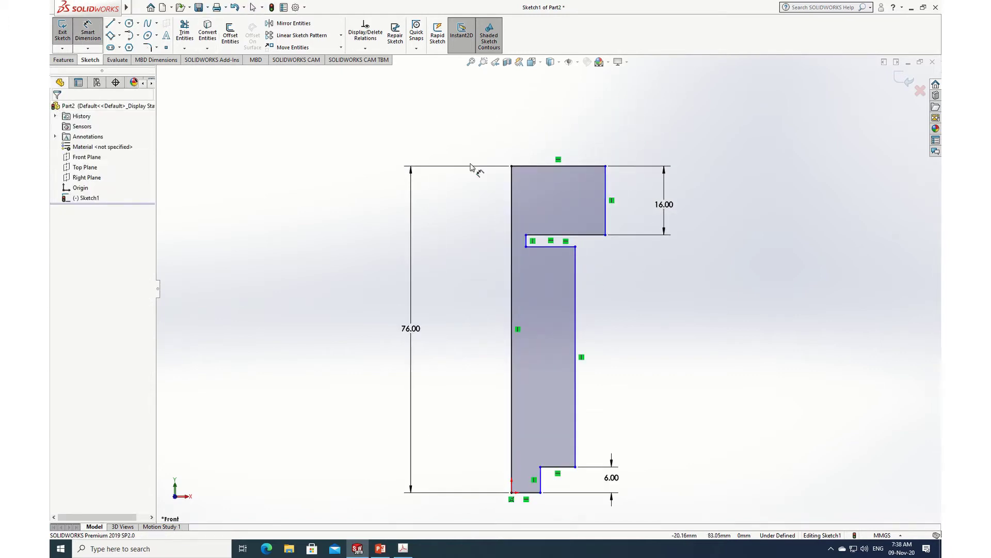
click(543, 236)
click(551, 247)
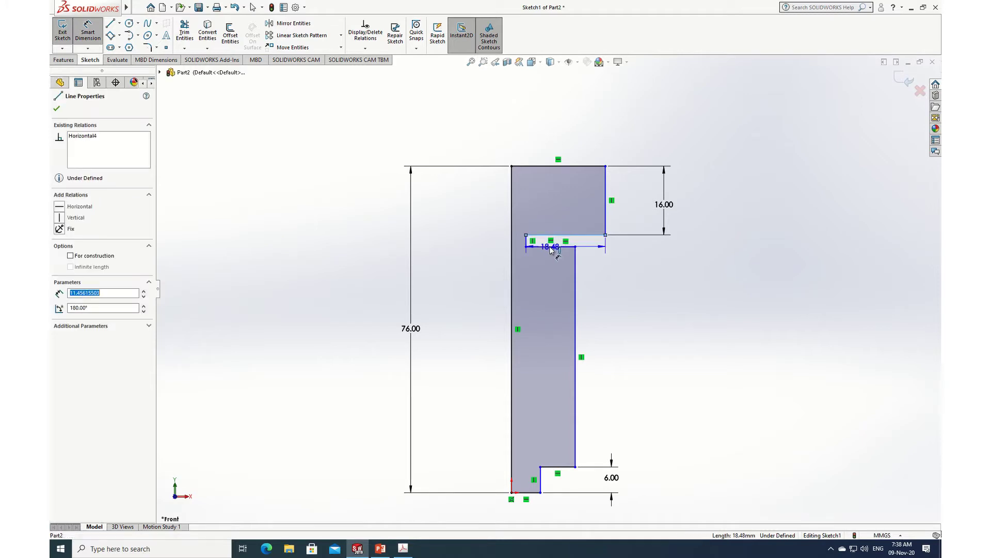
click(593, 258)
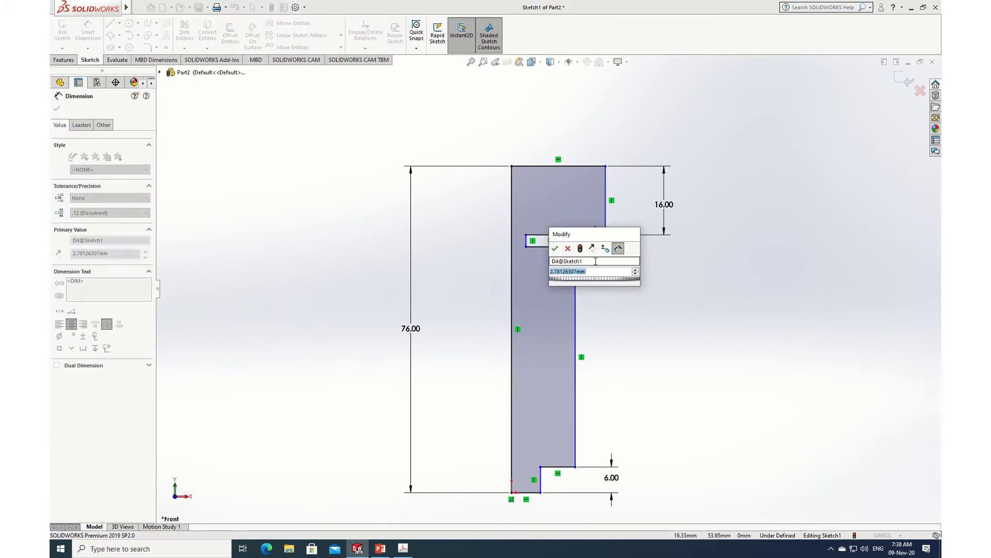
text(1.5)
key(Return)
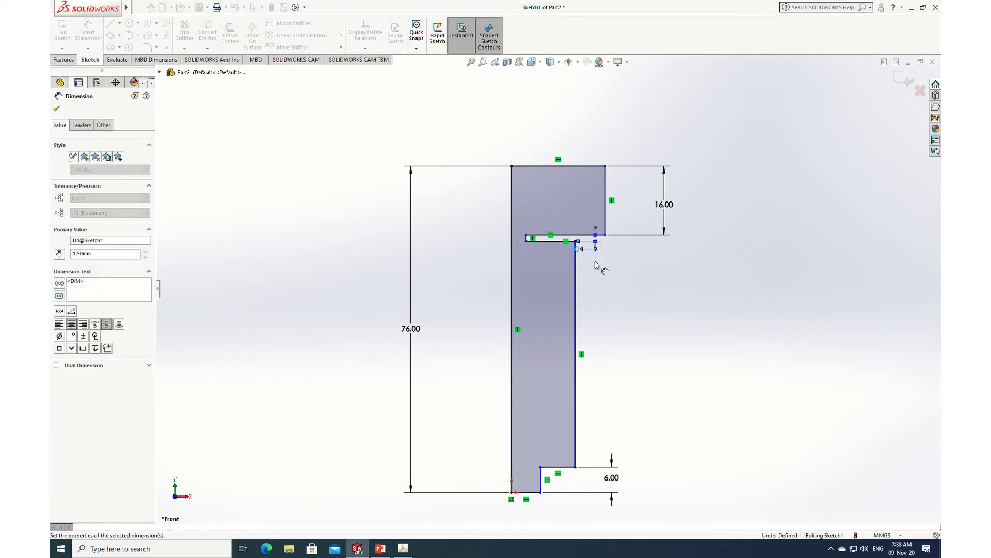
click(58, 110)
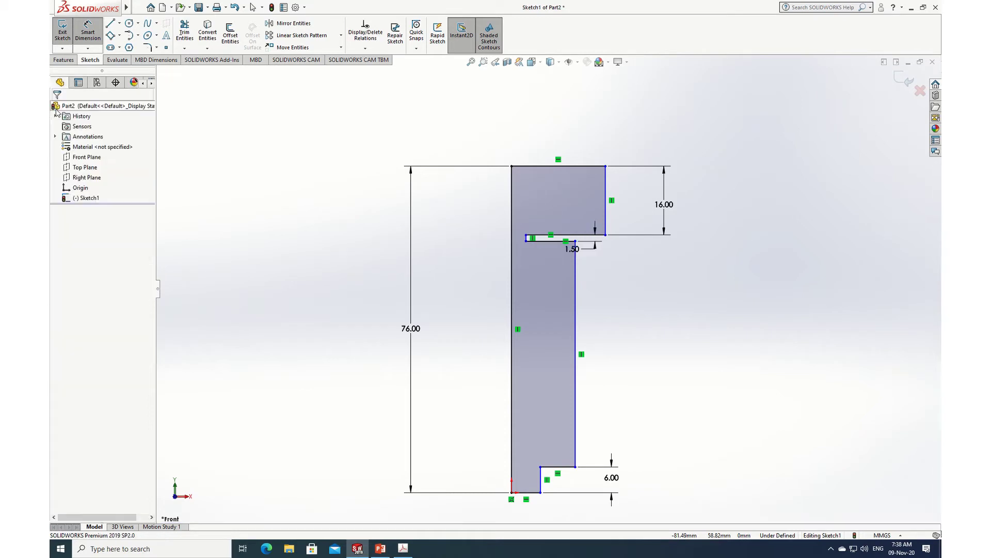
Dimension the screw head's half-width, from the profile's long vertical axis line to the head's outer edge, as 11 mm.
click(513, 205)
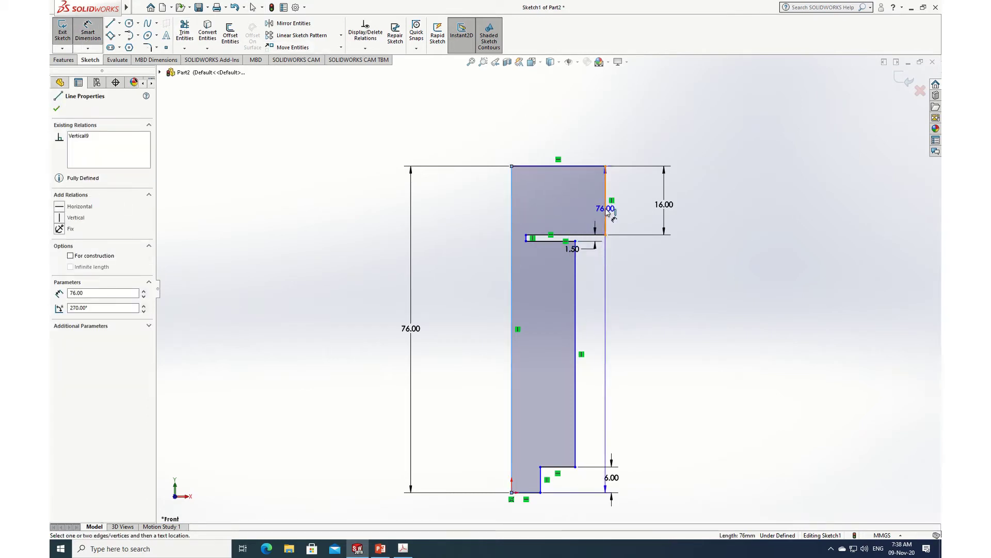
click(606, 210)
click(567, 123)
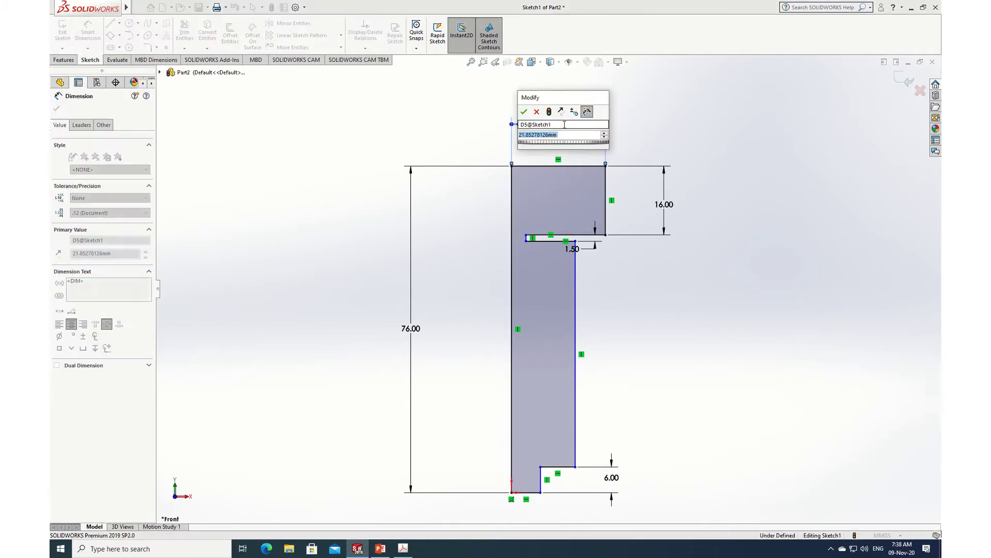
text(11)
key(Return)
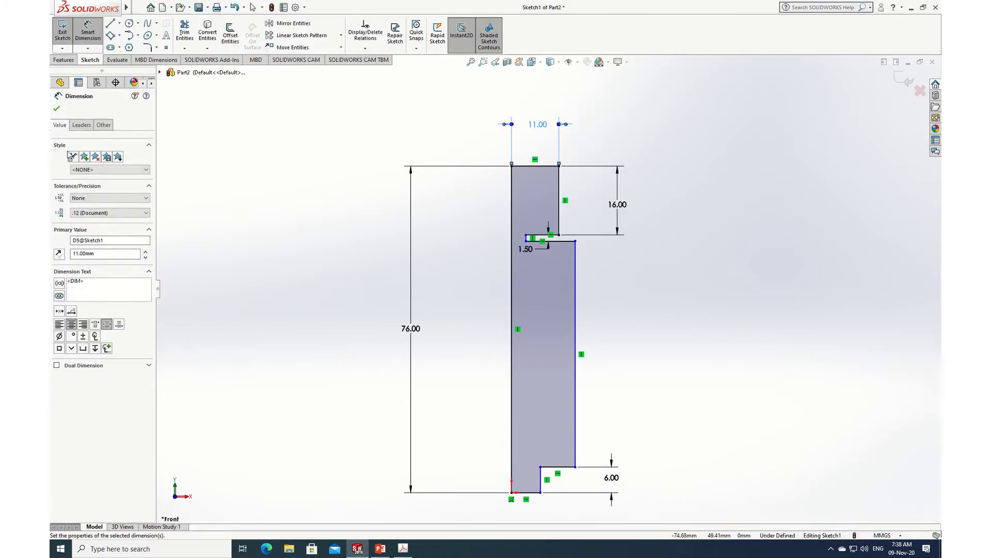
click(56, 109)
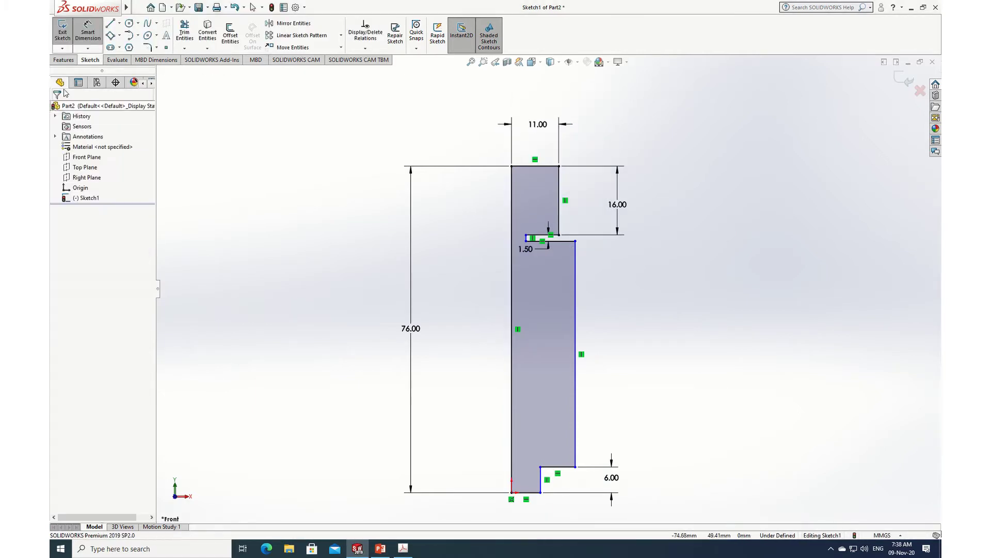
Dimension the shank's half-width, from the axis line to the shank's long outer edge, as 6 mm.
click(89, 28)
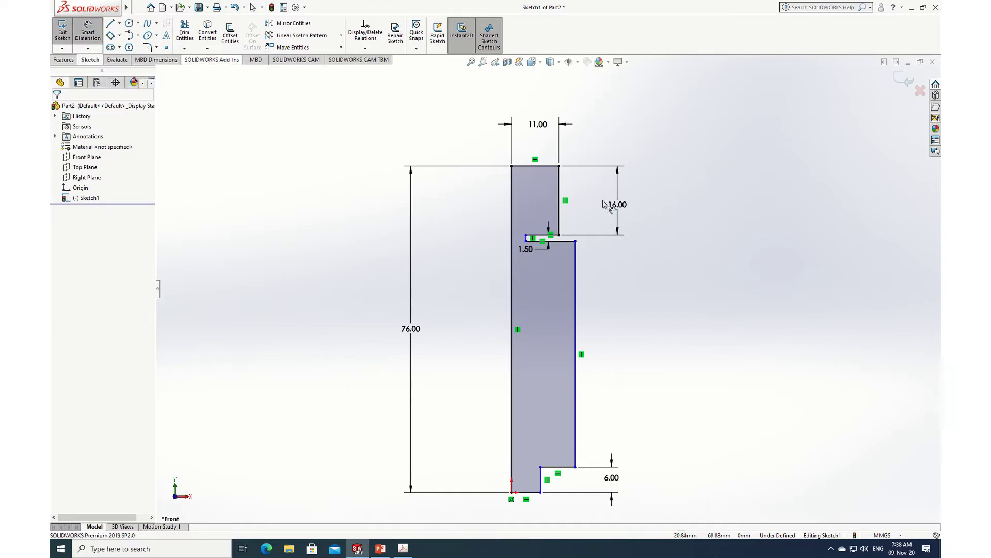
click(576, 294)
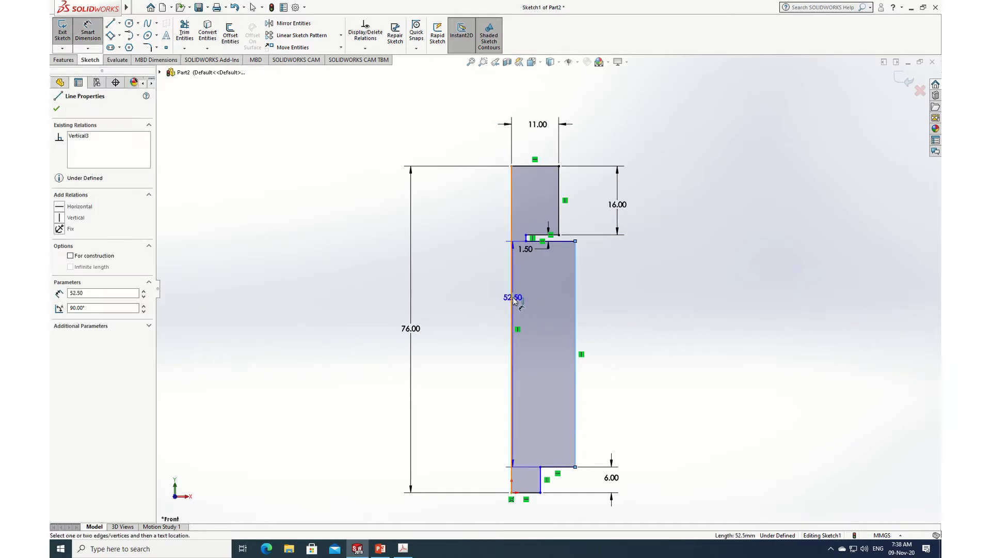
click(513, 301)
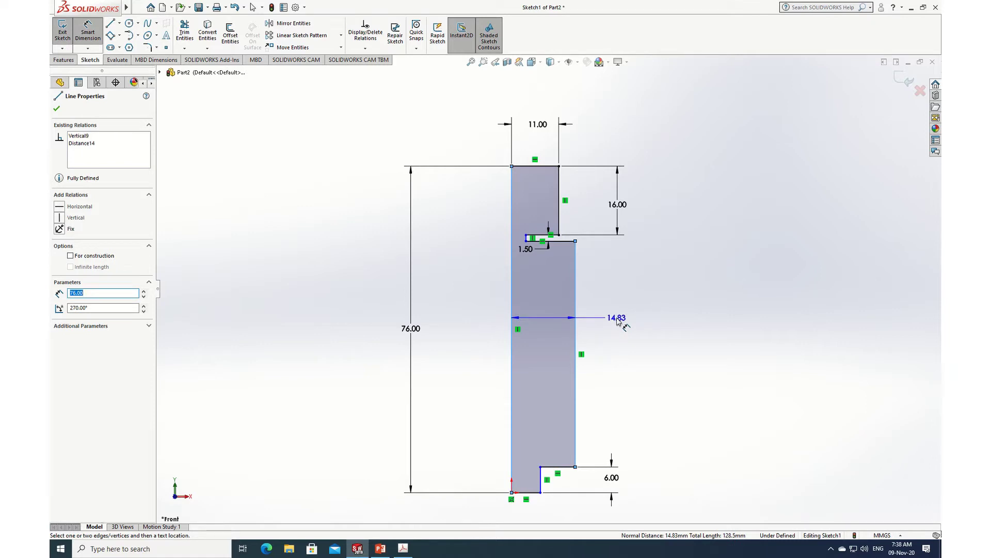
click(619, 320)
text(6)
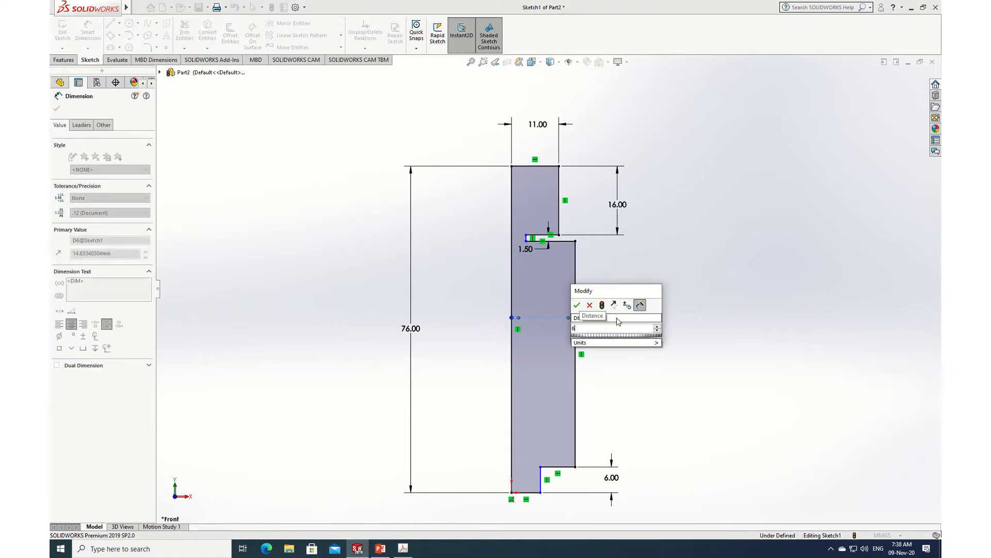
key(Return)
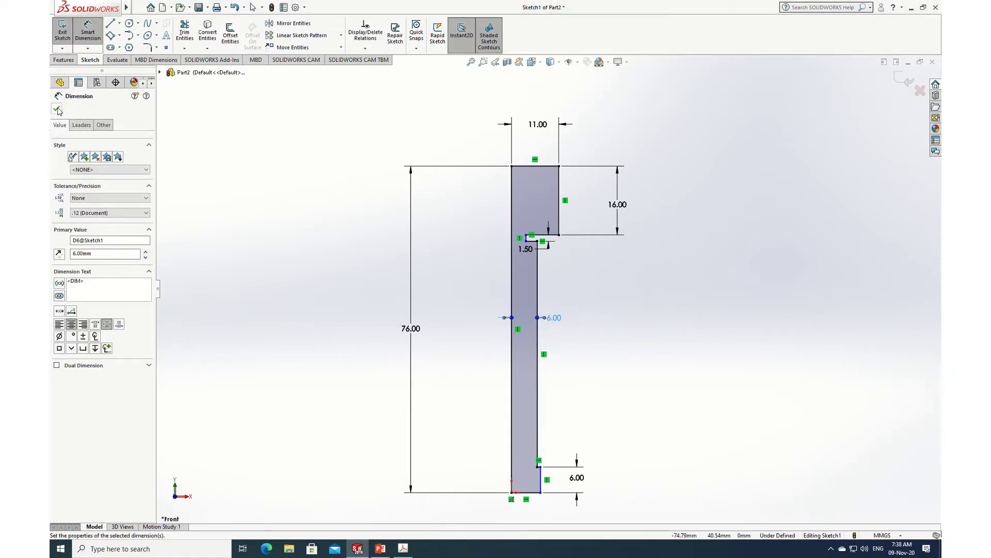
click(57, 109)
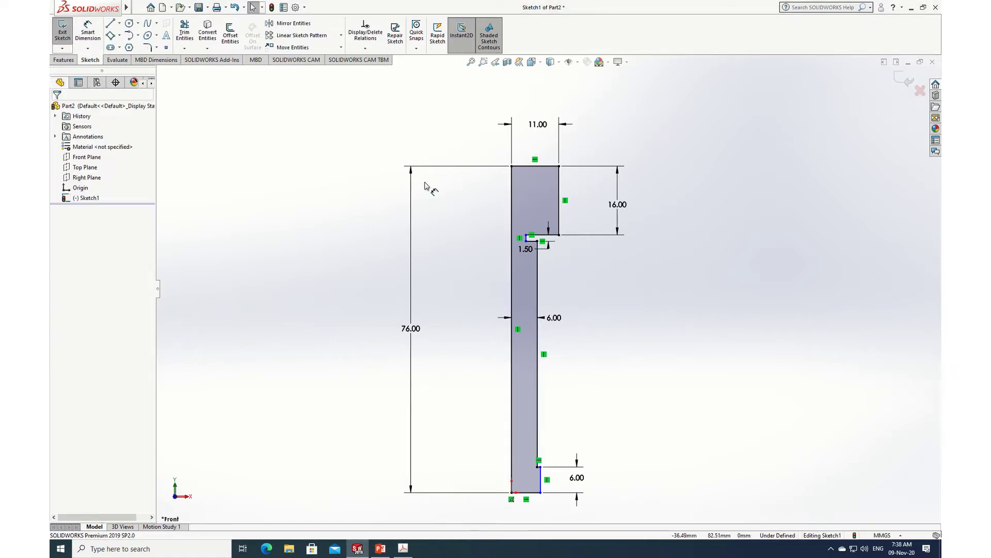
Dimension the half-width of the narrow end at the base of the profile as 5 mm from the axis line.
click(89, 31)
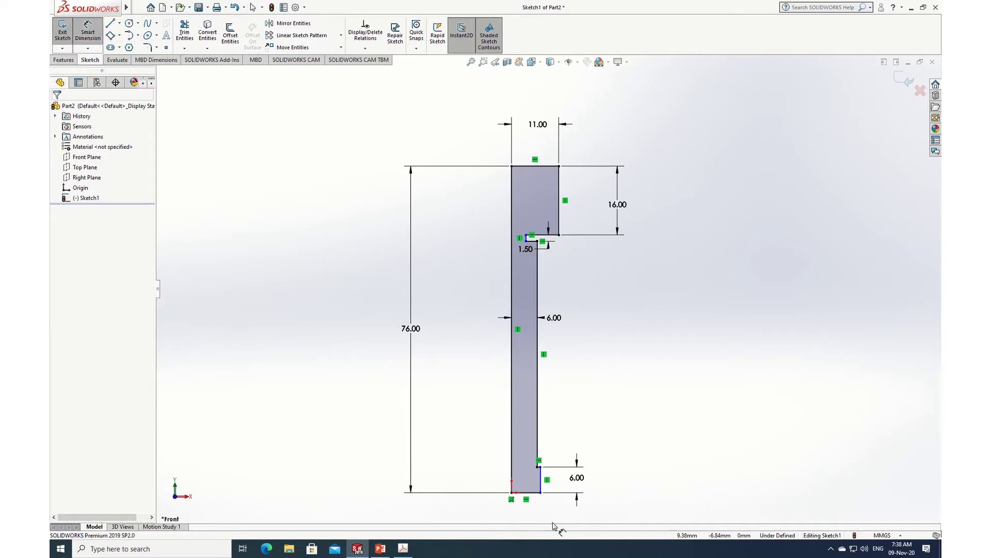
click(541, 483)
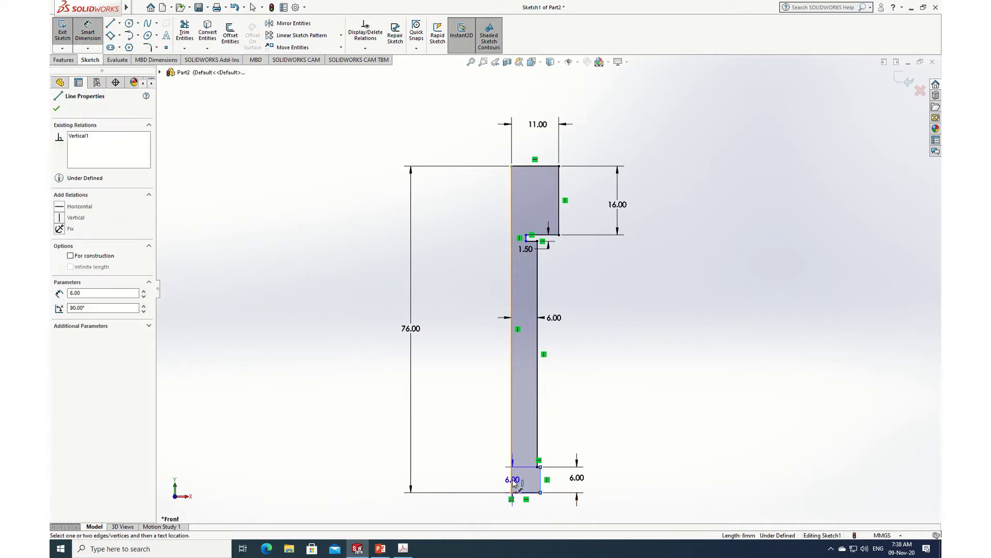
click(512, 483)
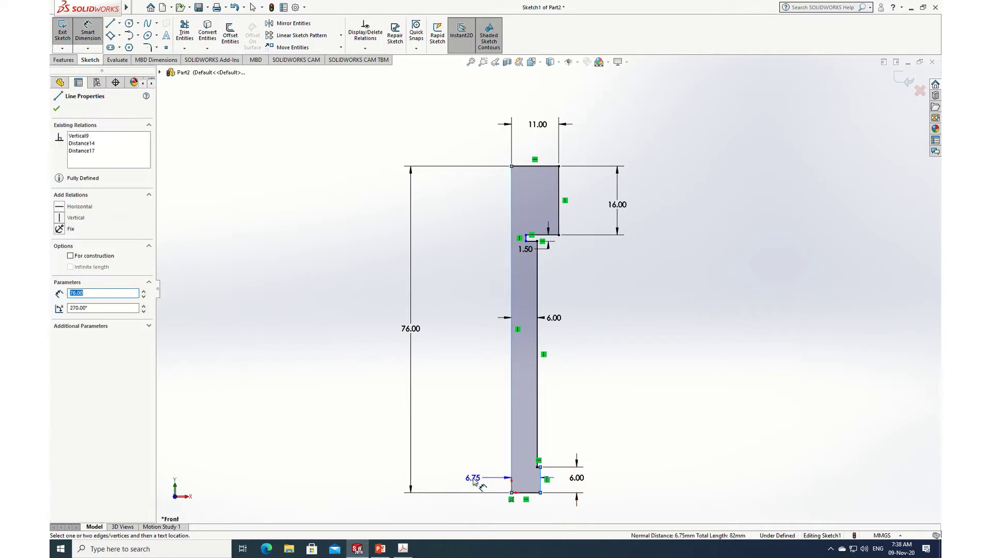
click(475, 481)
text(5)
key(Return)
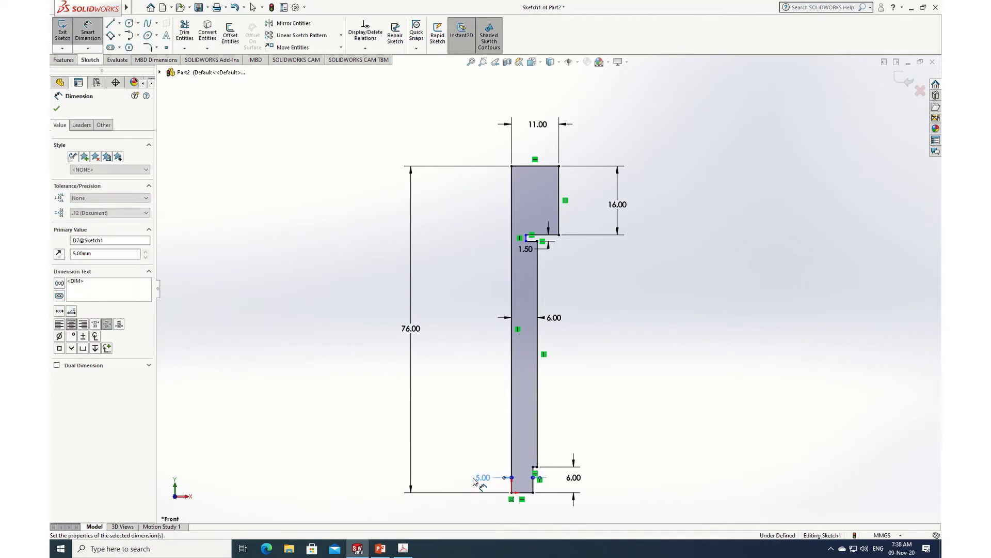
click(56, 109)
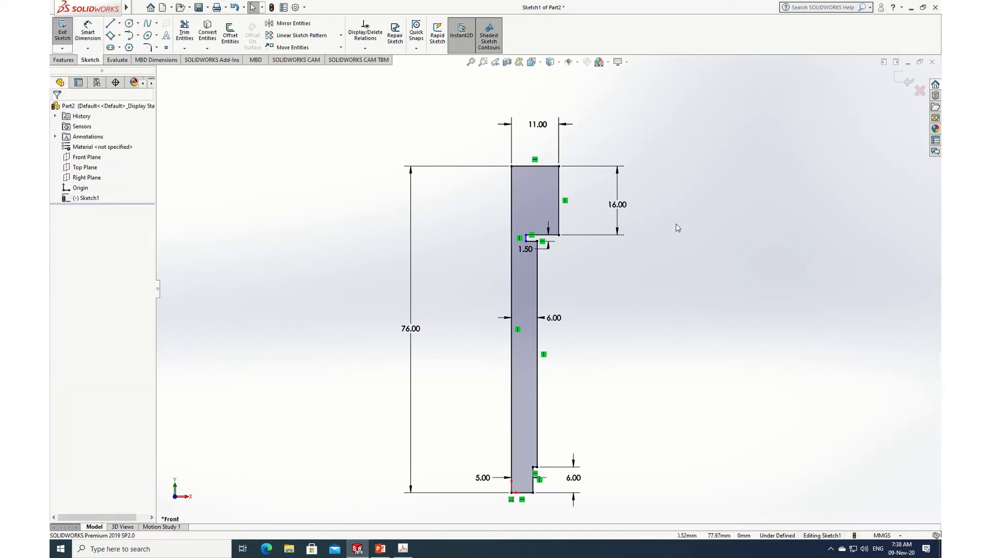
Dimension the distance from the axis line to the inner edge of the undercut groove as 4.5 mm.
scroll(529, 258, down, 5)
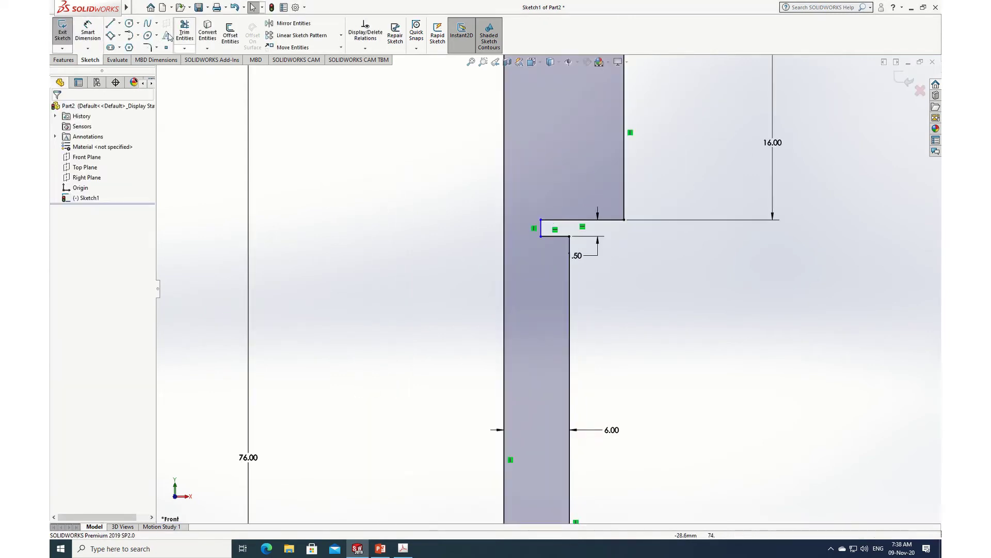
click(88, 32)
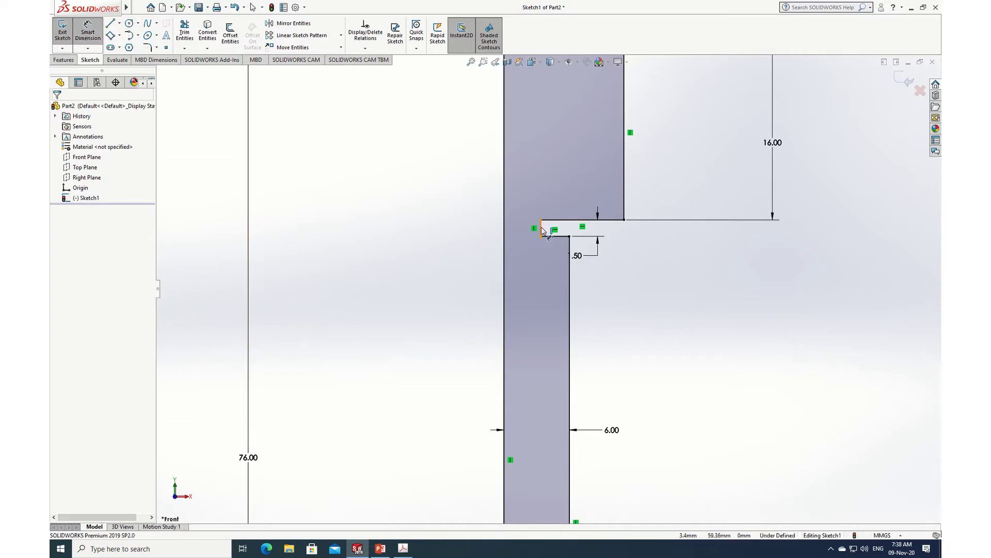
click(540, 227)
click(504, 228)
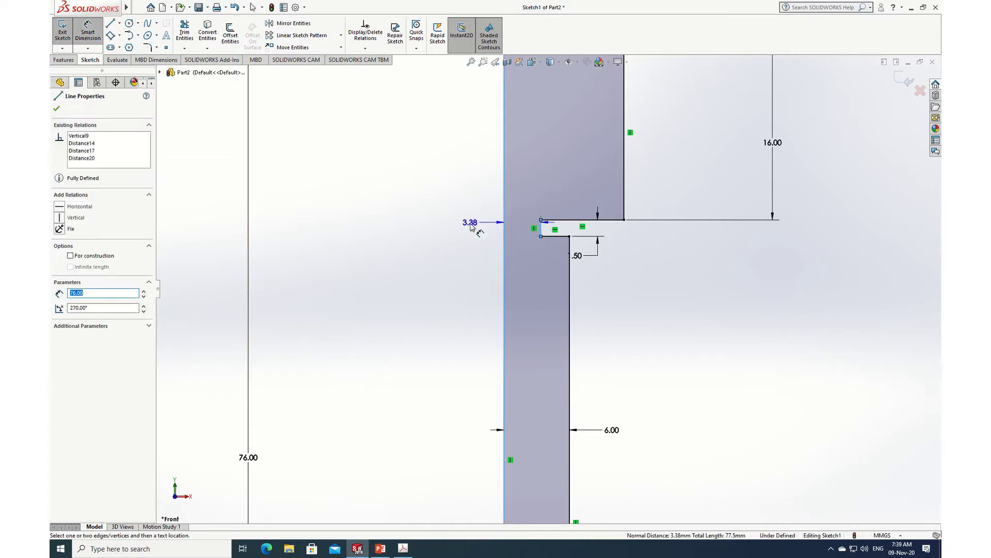
click(471, 231)
text(4.5)
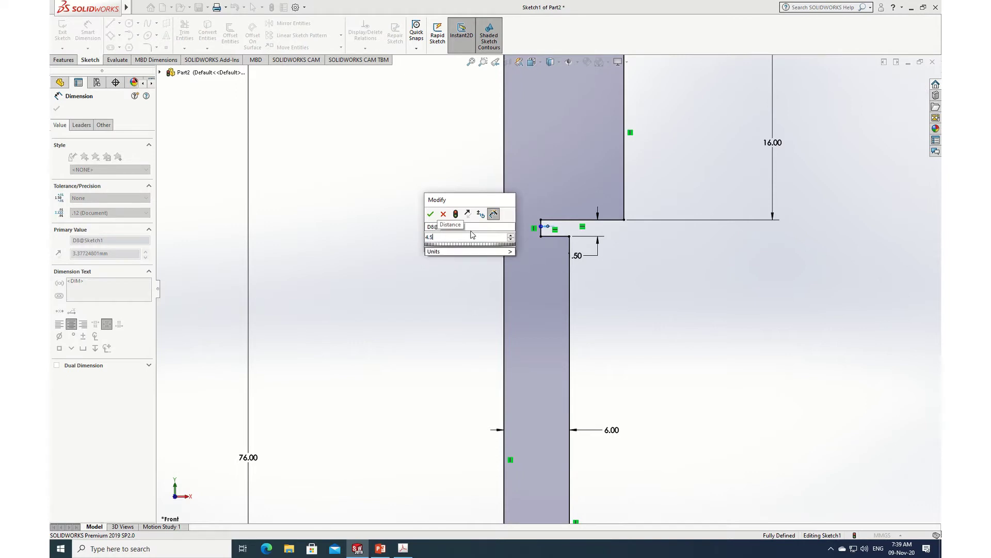
key(Return)
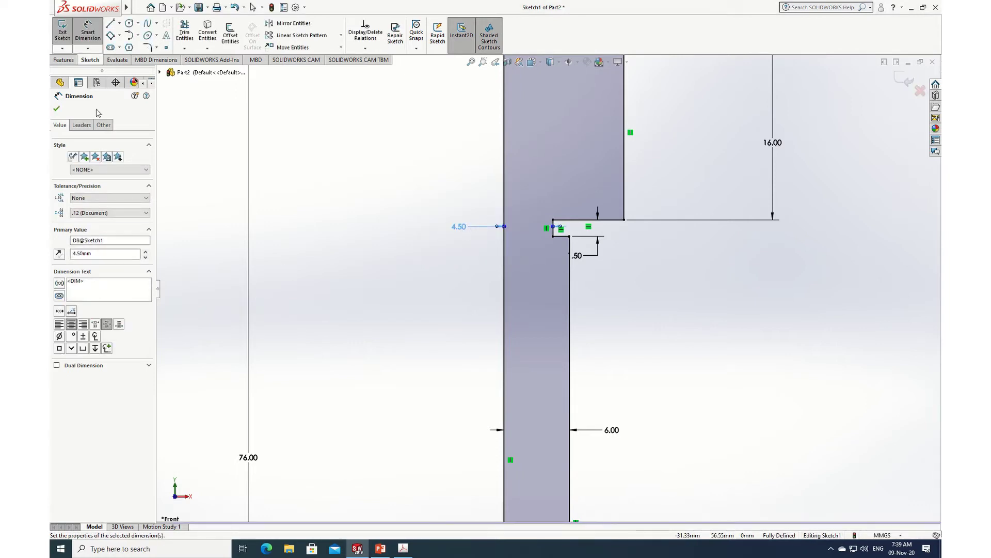
click(57, 109)
Revolve the half-profile 360 degrees about its long vertical line to create the solid screw body.
scroll(471, 323, up, 3)
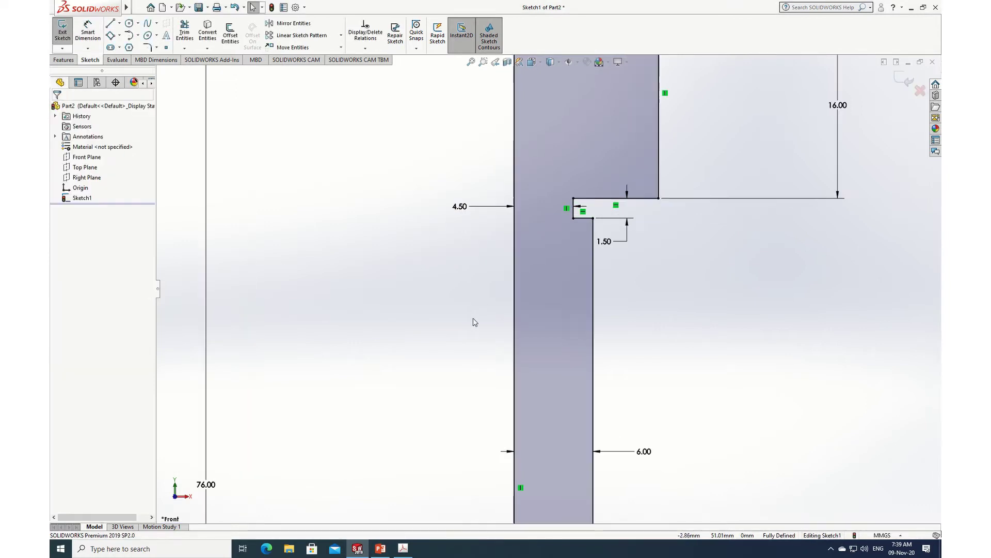
scroll(524, 413, down, 5)
scroll(517, 429, down, 4)
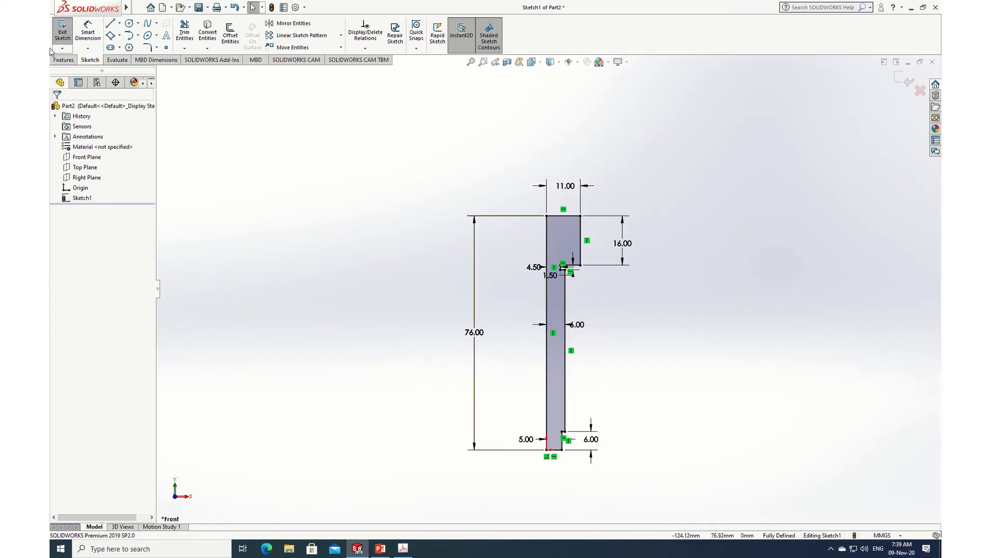
click(63, 59)
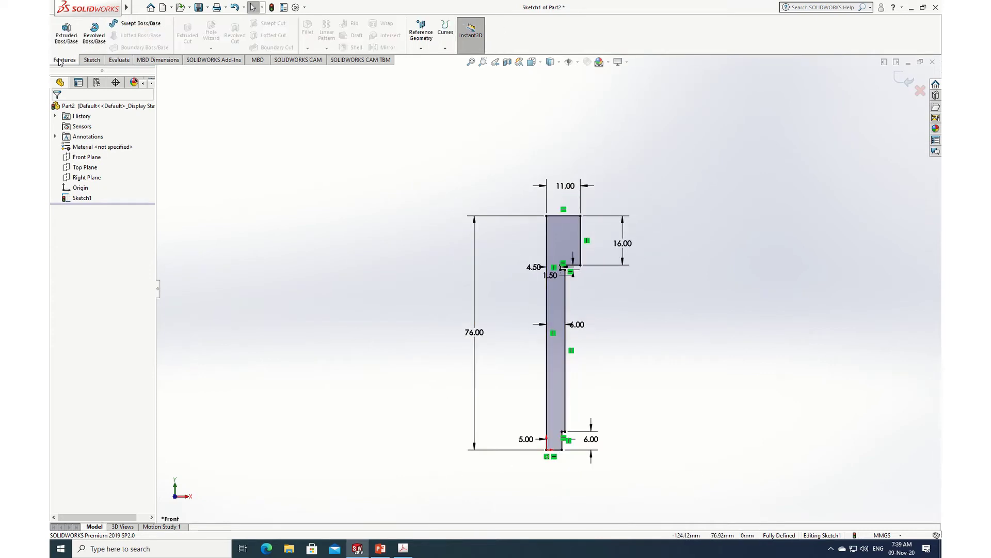
click(96, 36)
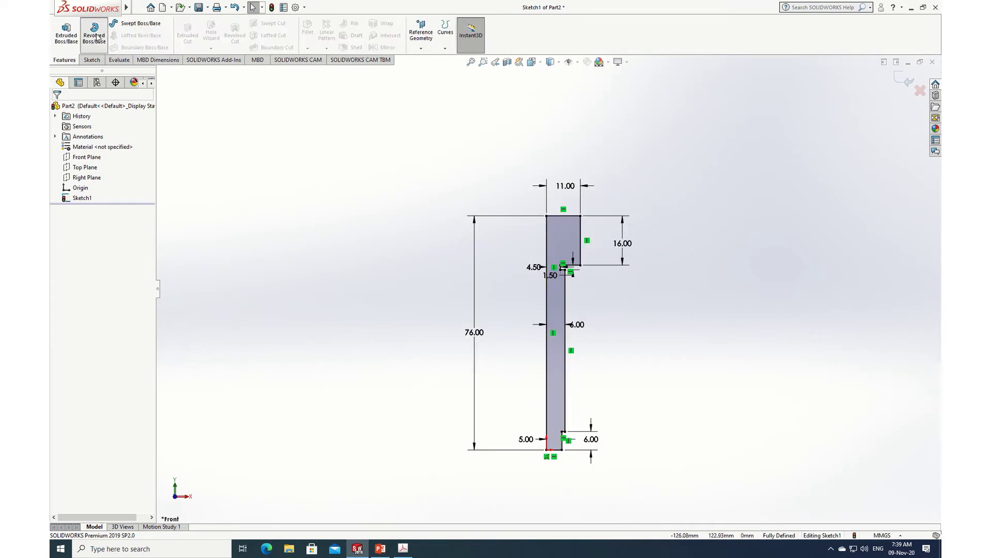
click(543, 274)
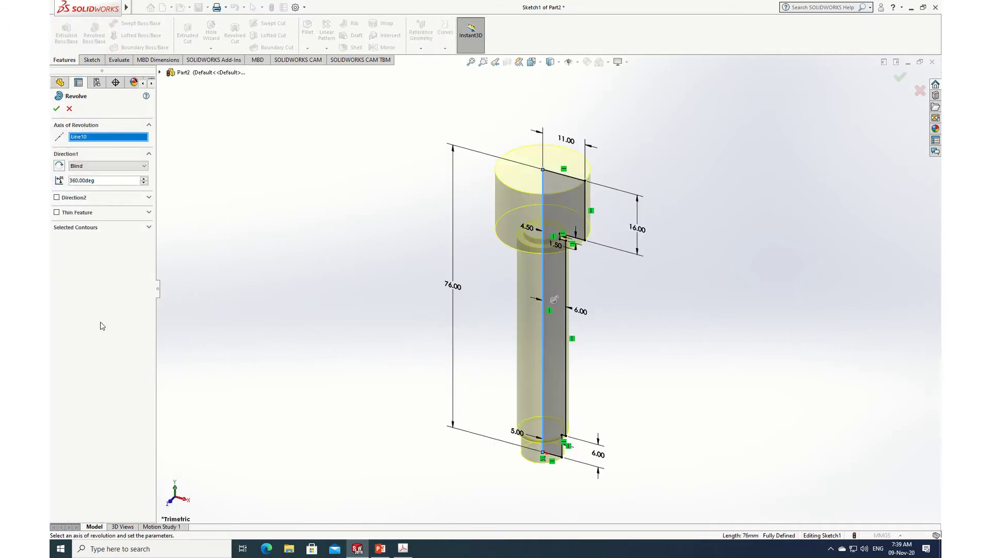
click(58, 110)
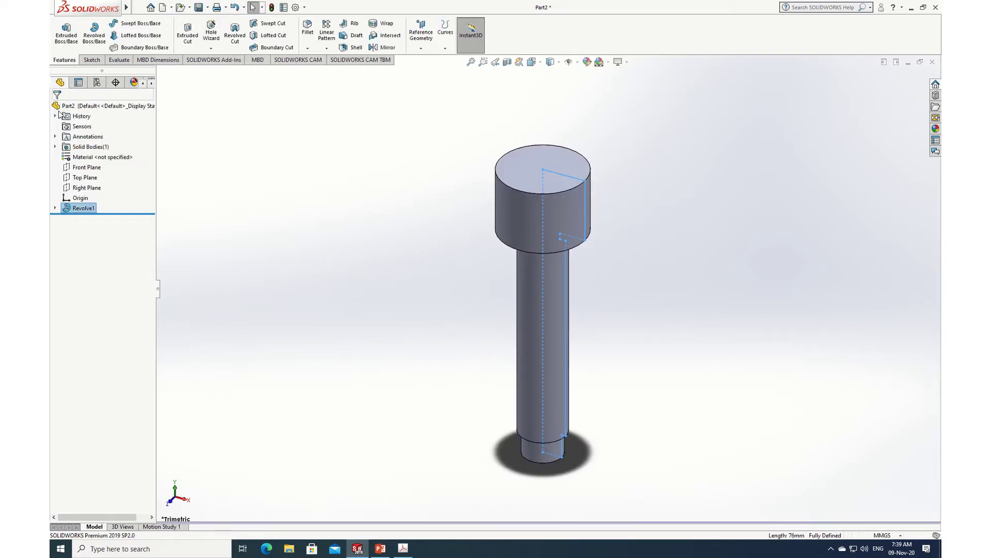
In front view, start a sketch on the Front Plane and draw a circle about 8.6 mm in diameter on the screw head's centreline.
key(space)
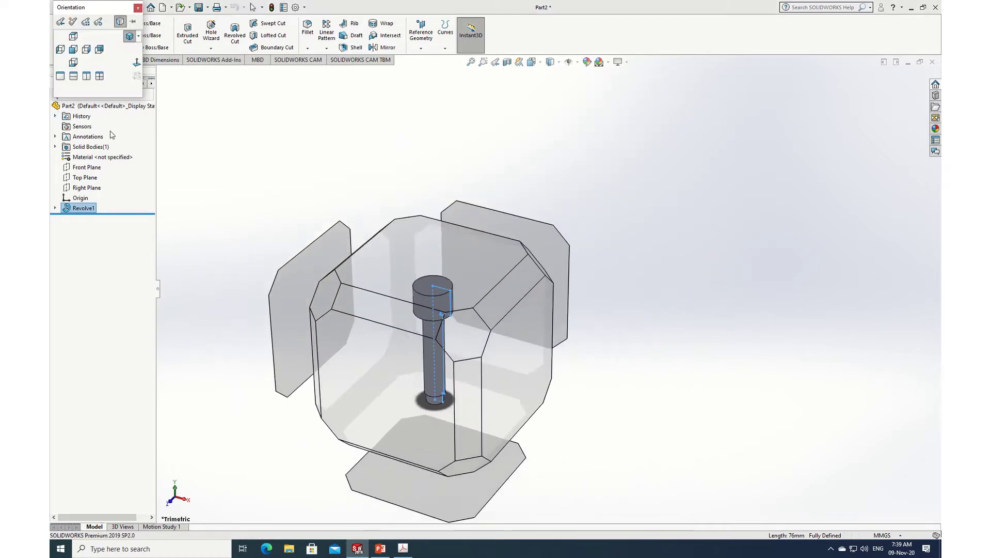
click(384, 379)
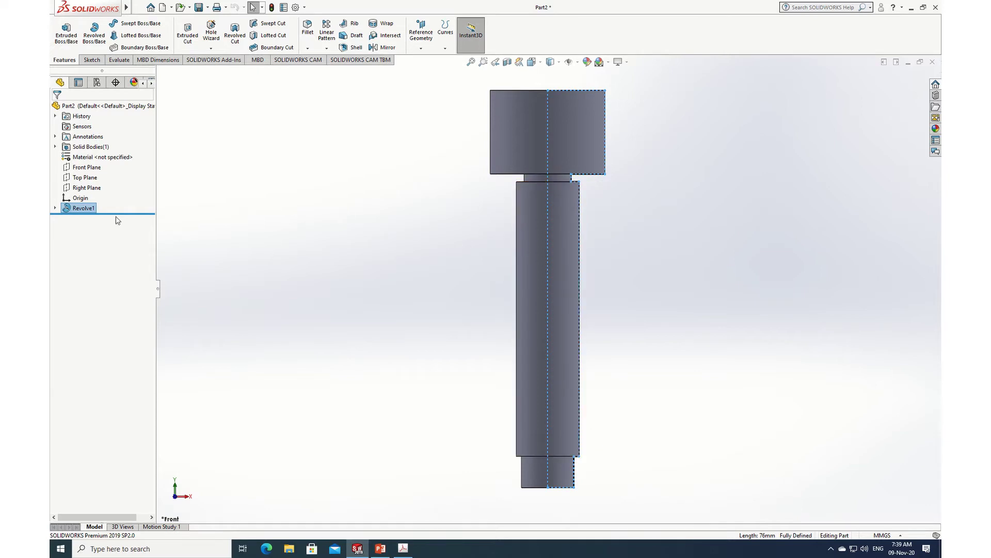
click(80, 168)
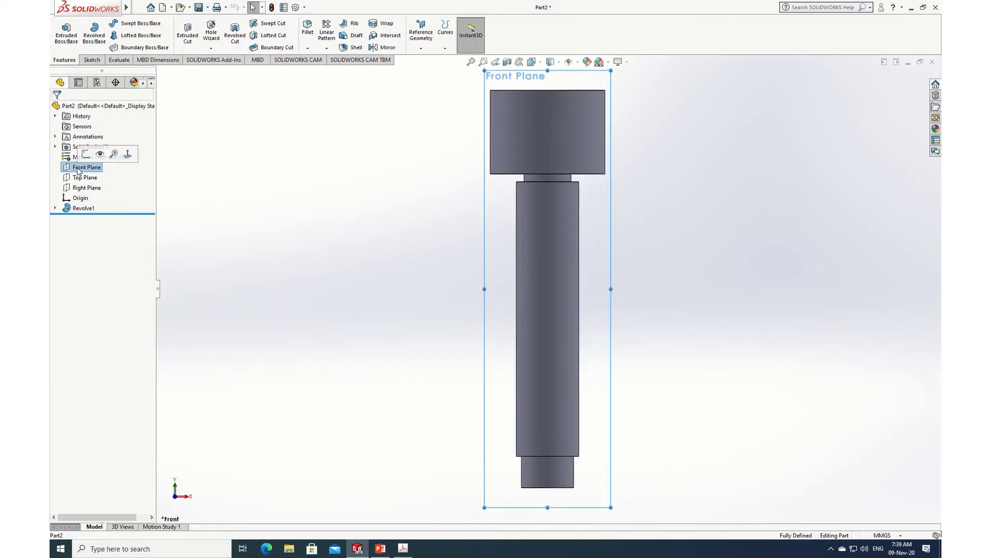
click(82, 158)
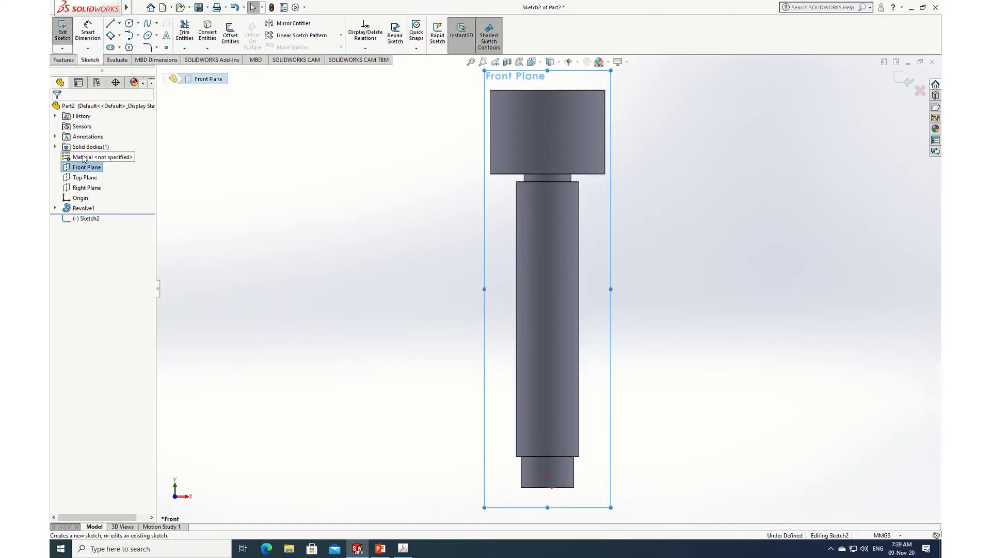
click(129, 24)
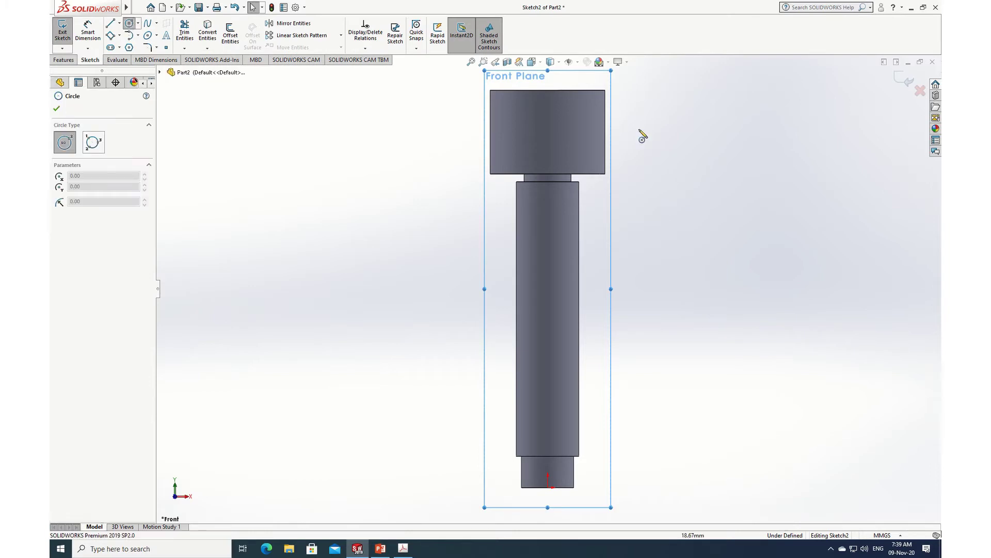
click(548, 126)
click(568, 144)
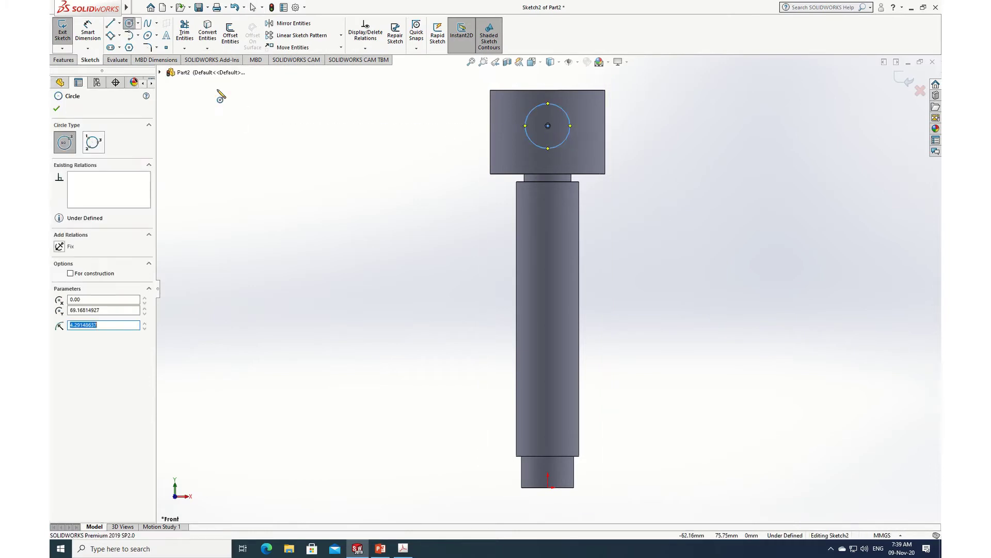
click(56, 109)
Dimension the diameter of the circle on the screw head as 3 mm.
click(88, 31)
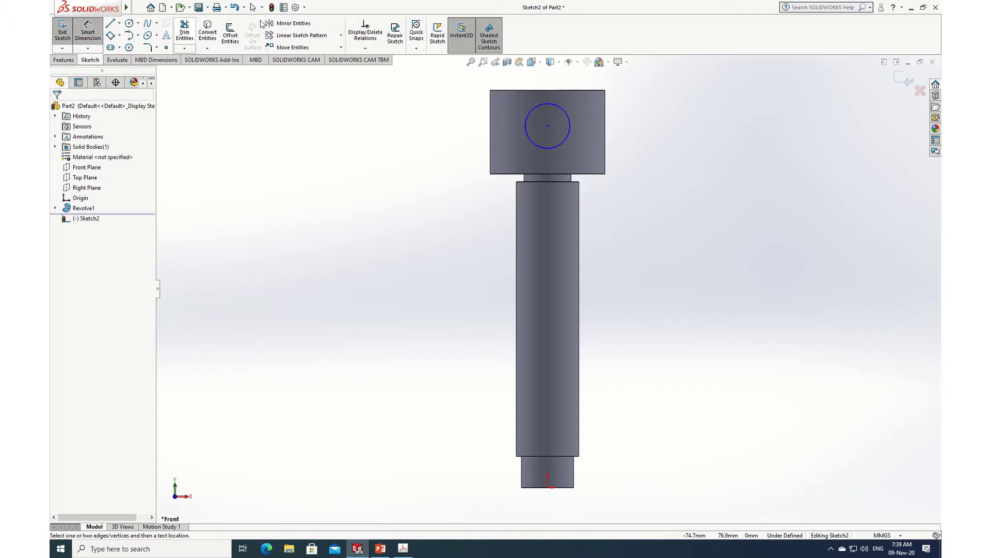
click(538, 146)
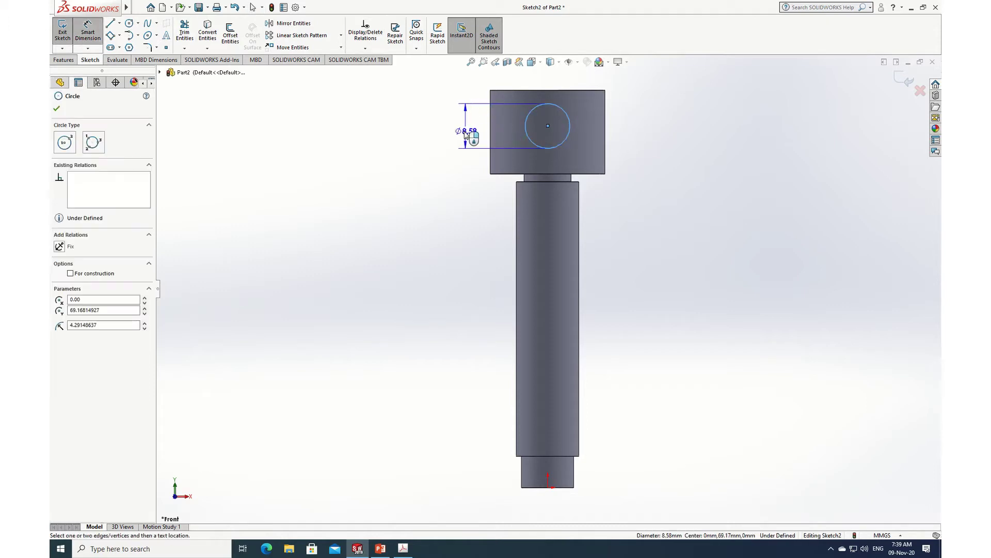
click(459, 131)
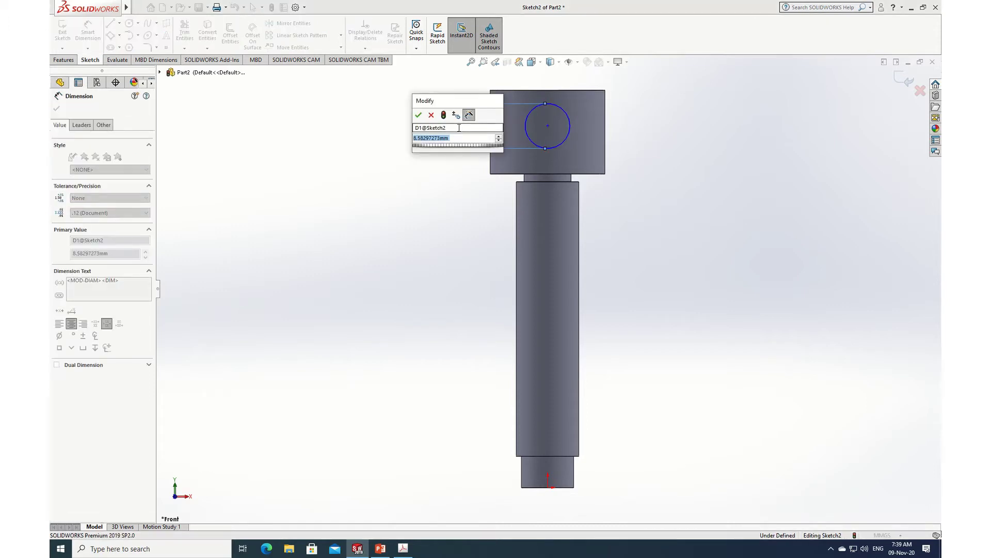
text(3)
key(Return)
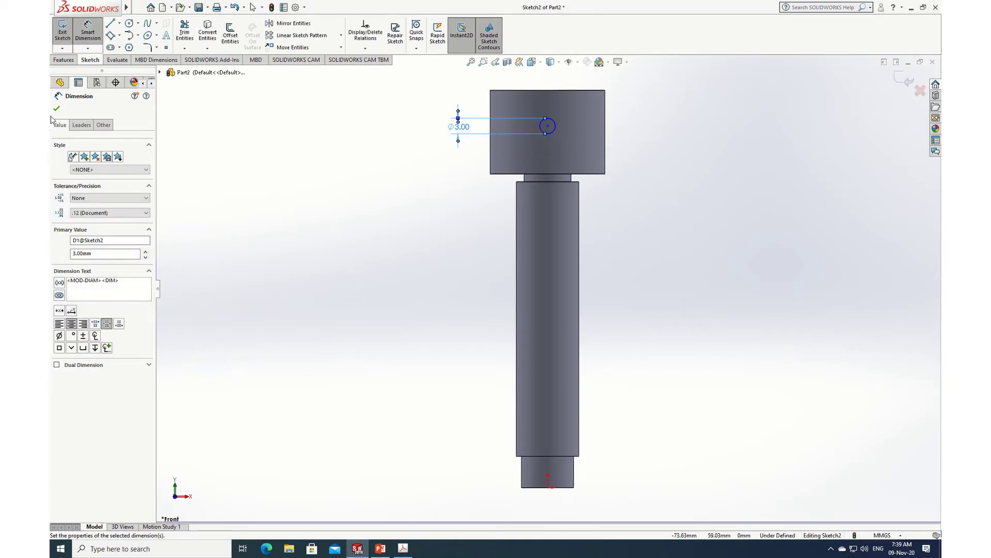
click(57, 109)
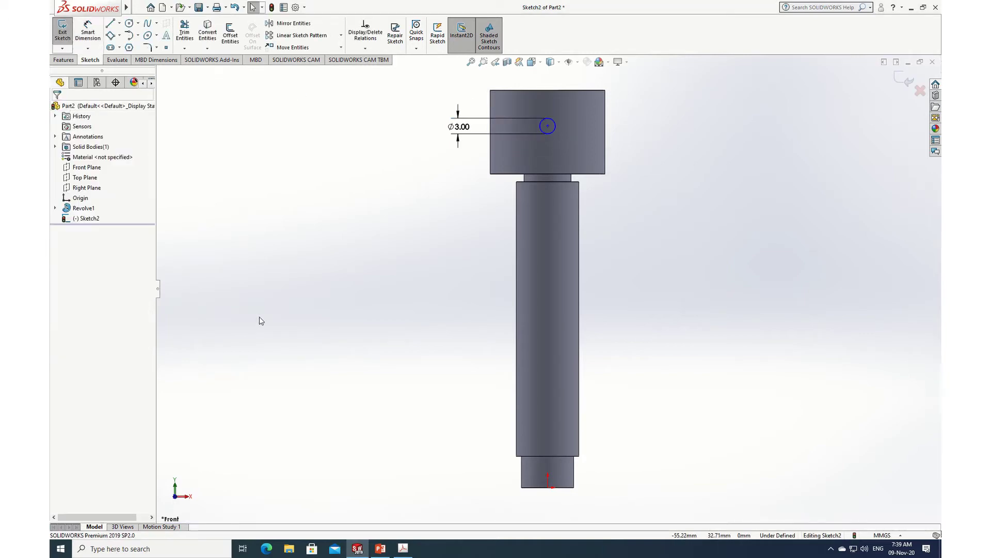
Consult the V-block assembly drawing in the PDF and dimension the circle's centre 8 mm below the head's top edge.
click(404, 548)
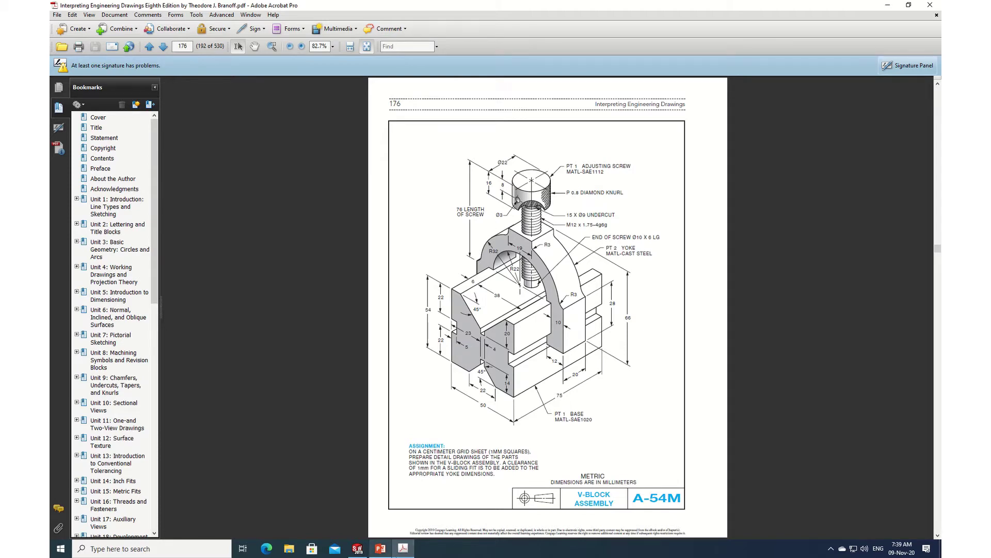
click(358, 548)
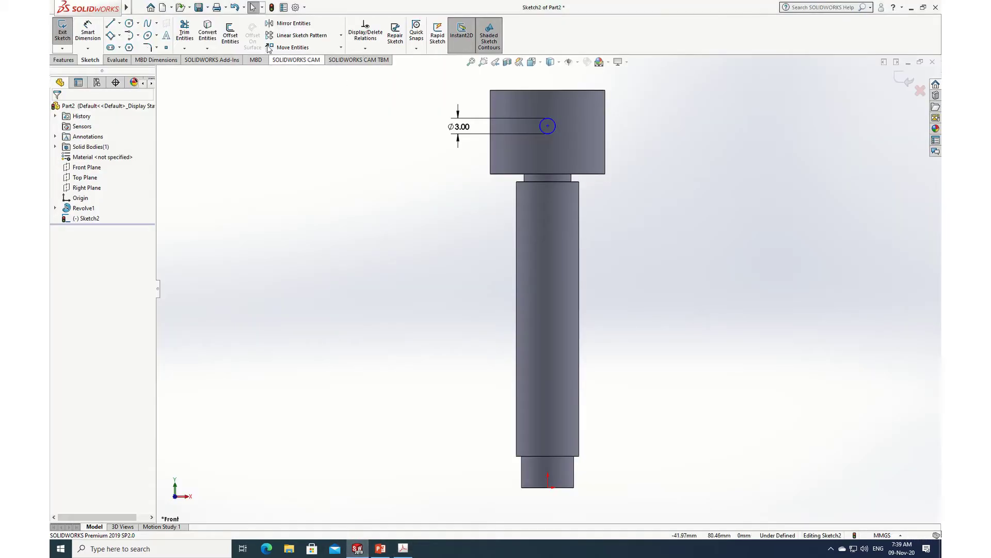
click(88, 34)
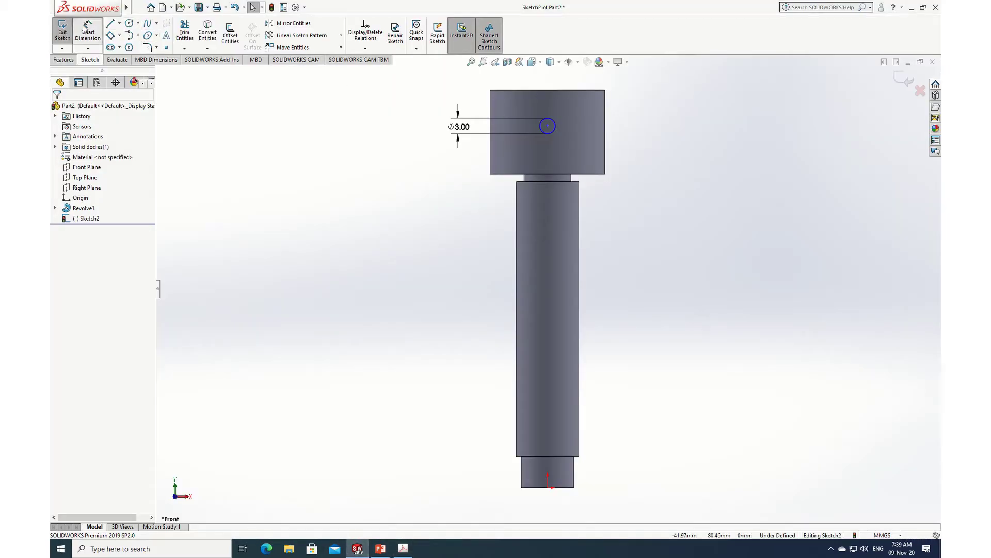
click(541, 91)
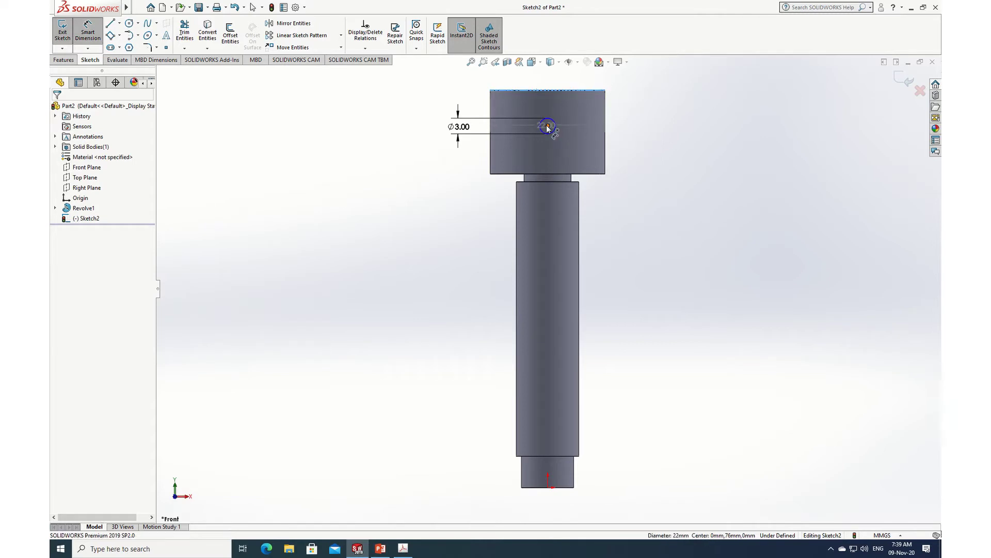
click(548, 126)
click(572, 108)
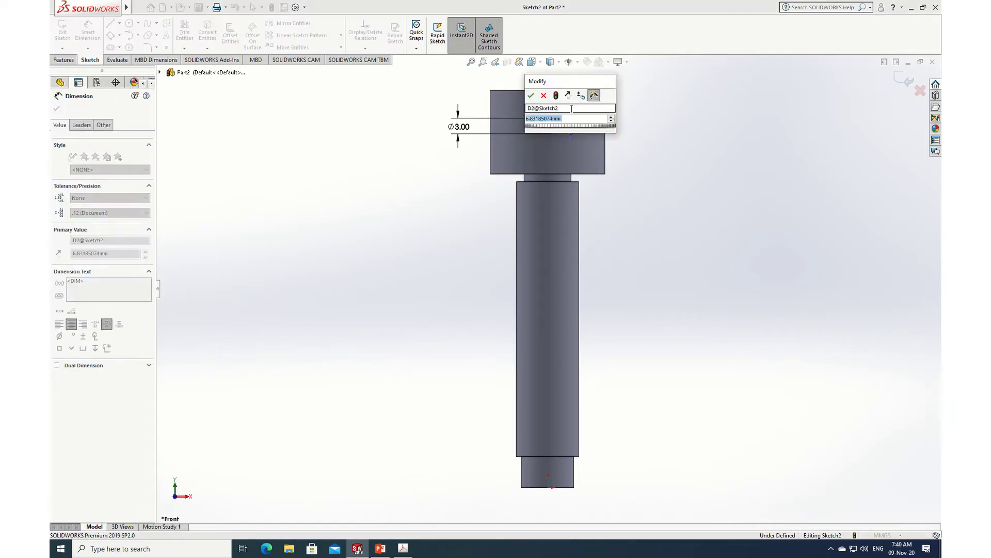
text(8)
key(Return)
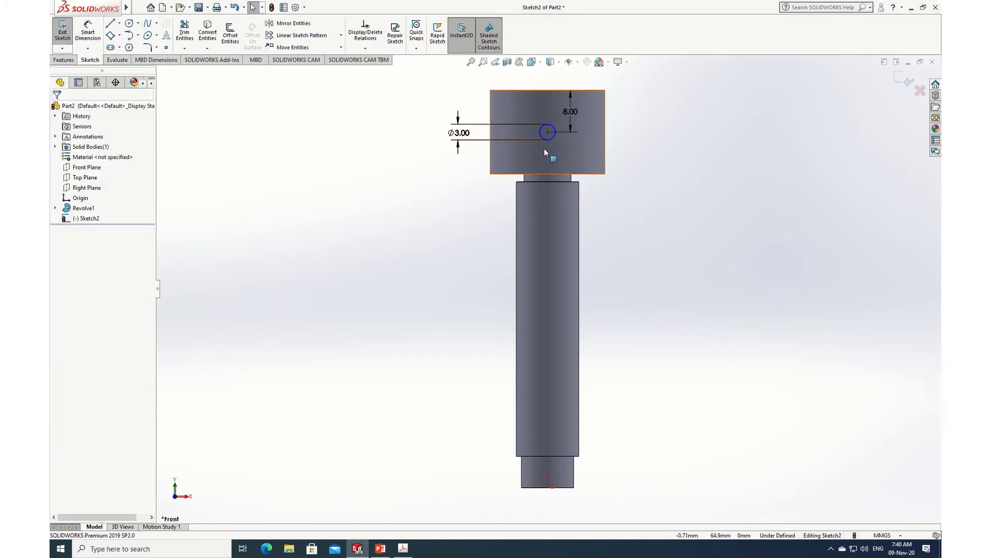
Add a Vertical relation between the circle's centre point and the origin.
click(548, 132)
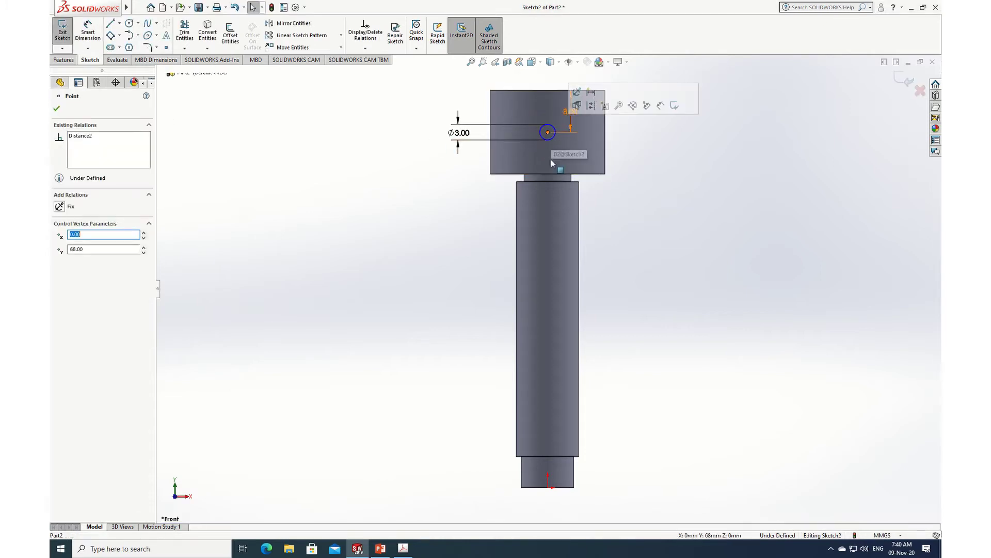
ctrl+click(549, 487)
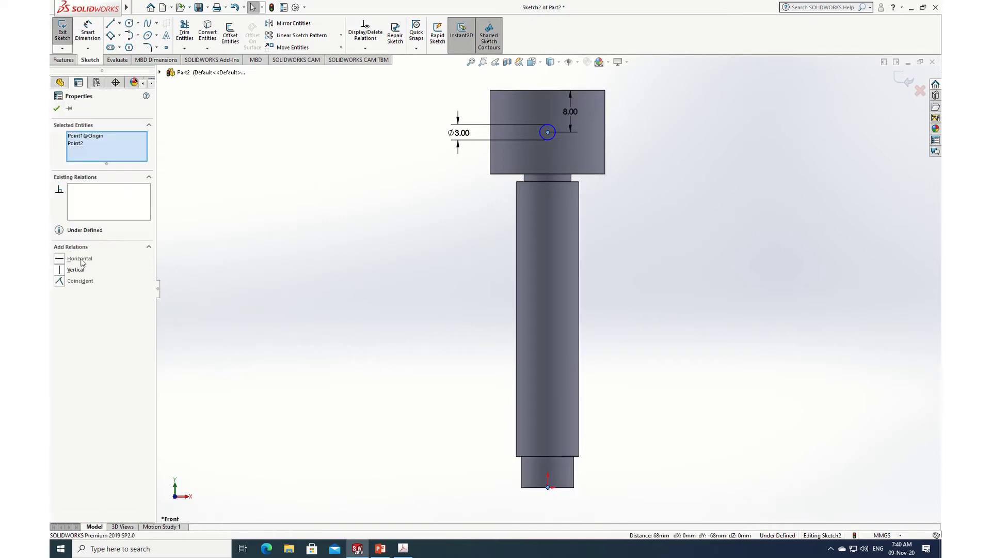
click(60, 271)
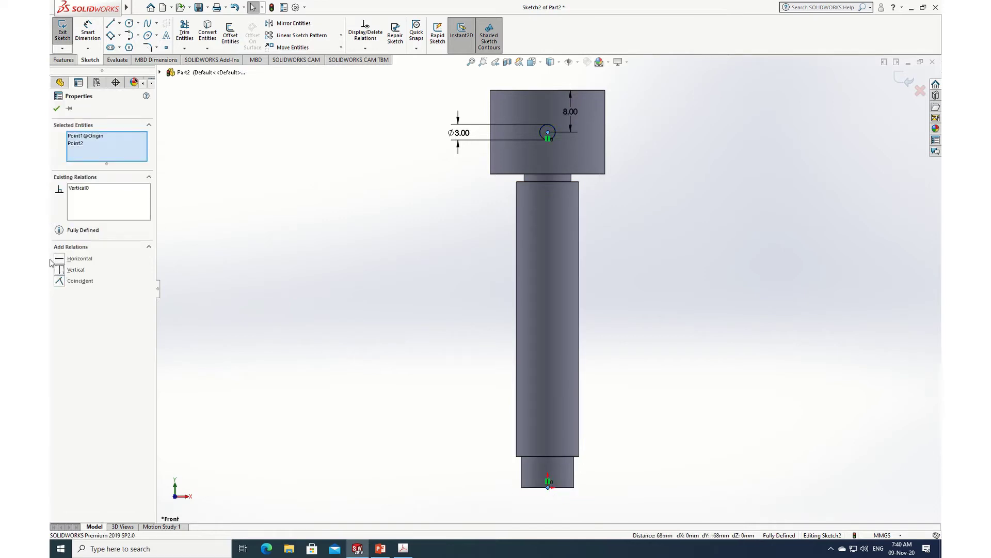
click(57, 109)
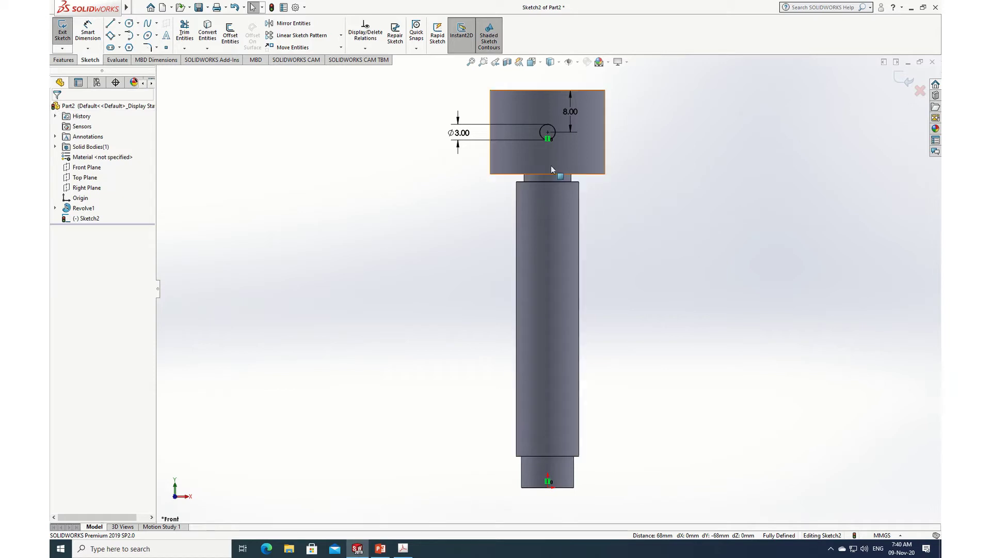
Cut the circle through the screw head in both directions with Extruded Cut set to Through All - Both.
middle_drag(433, 211, 447, 297)
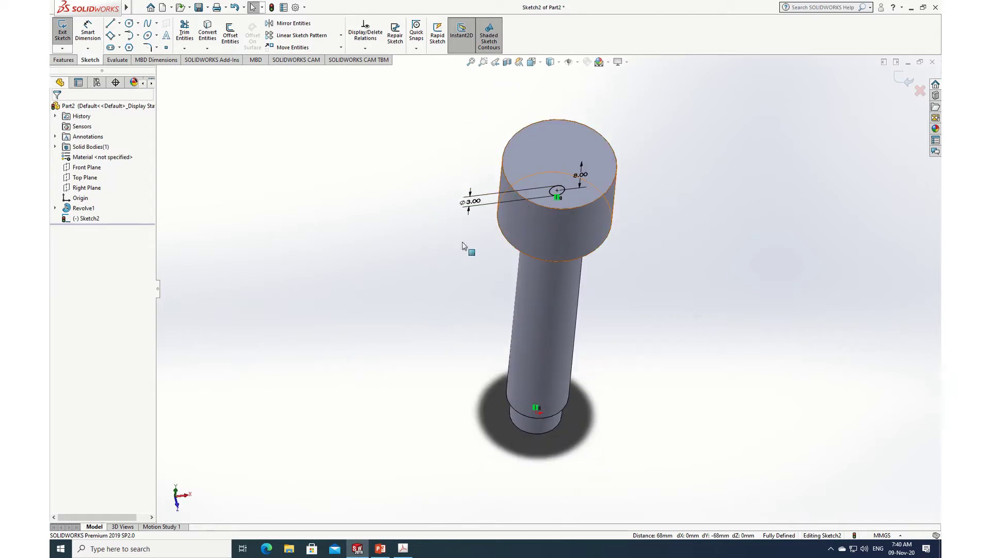
click(63, 60)
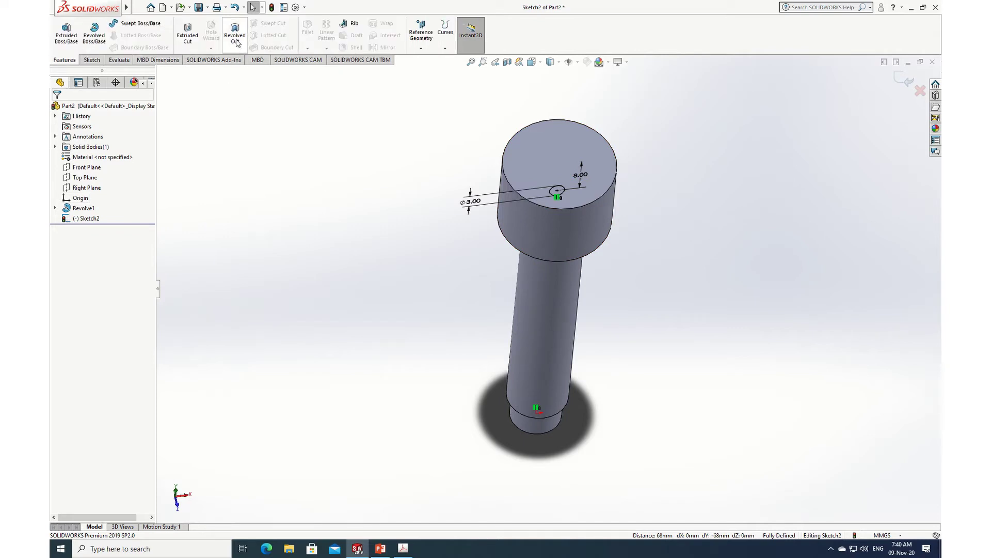
click(186, 36)
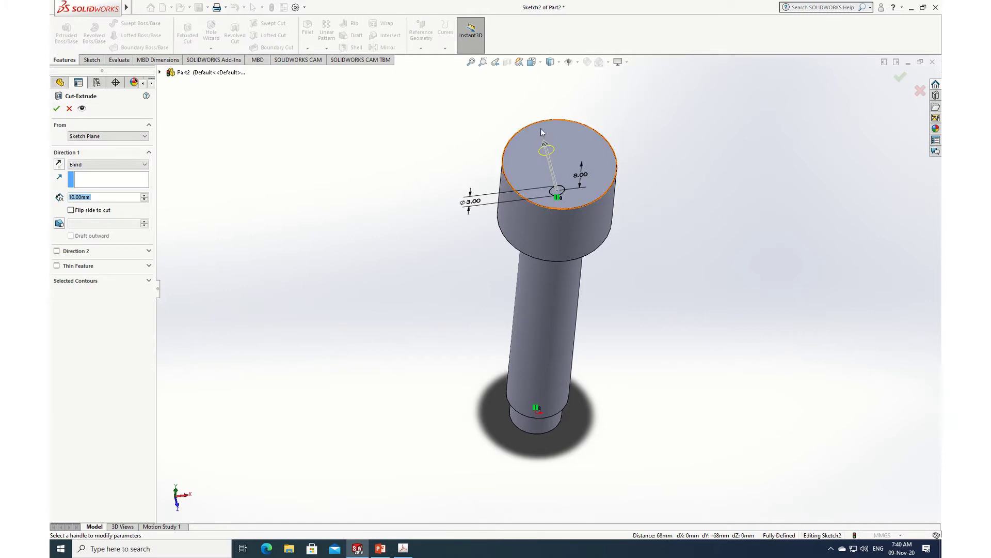
click(144, 164)
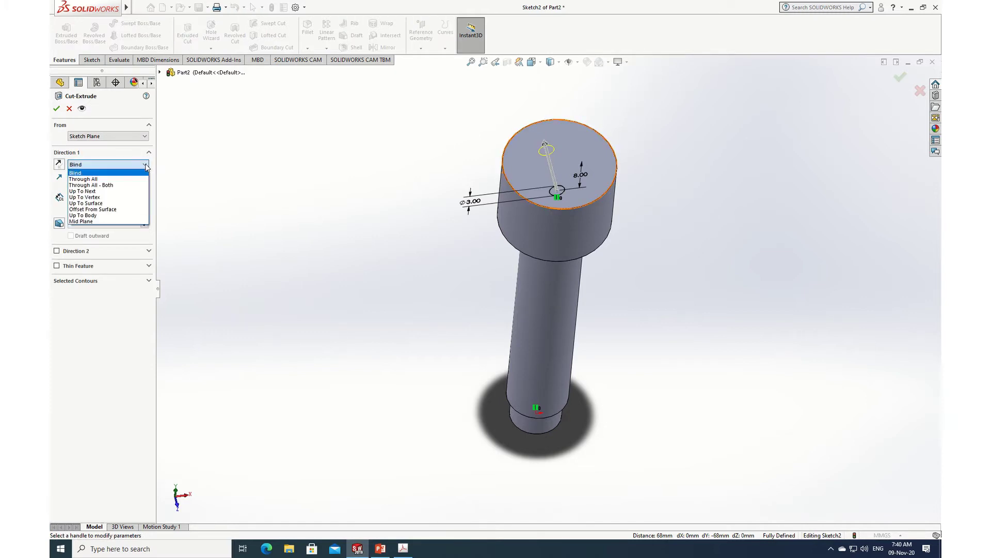
click(109, 185)
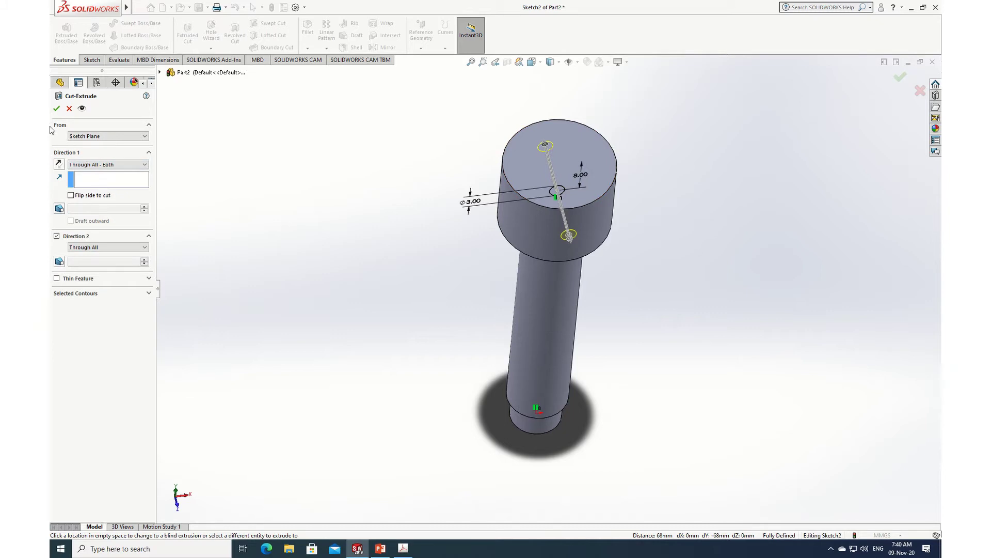
click(56, 109)
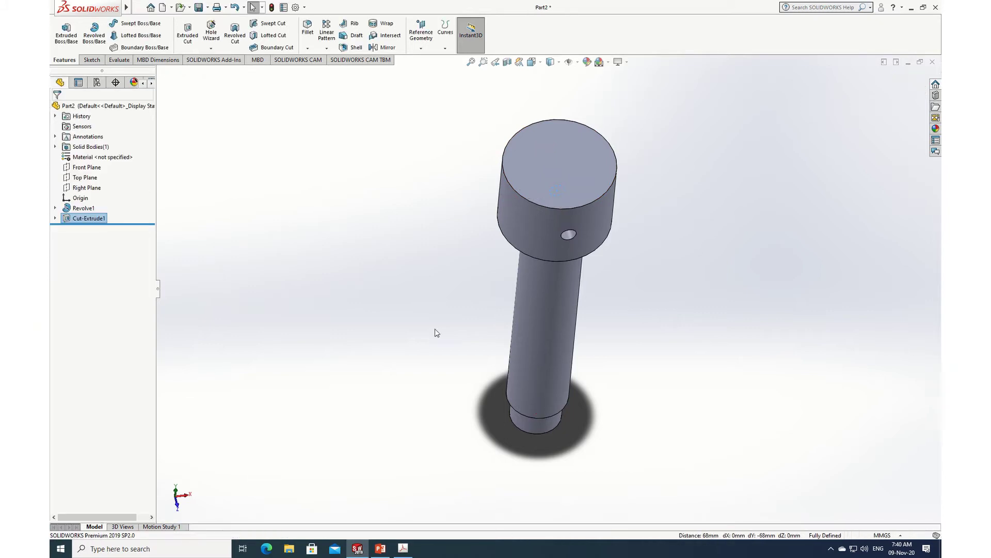
Start a sketch on the flat top face of the screw head and convert the face's circular edge into sketch geometry.
middle_drag(420, 394, 400, 259)
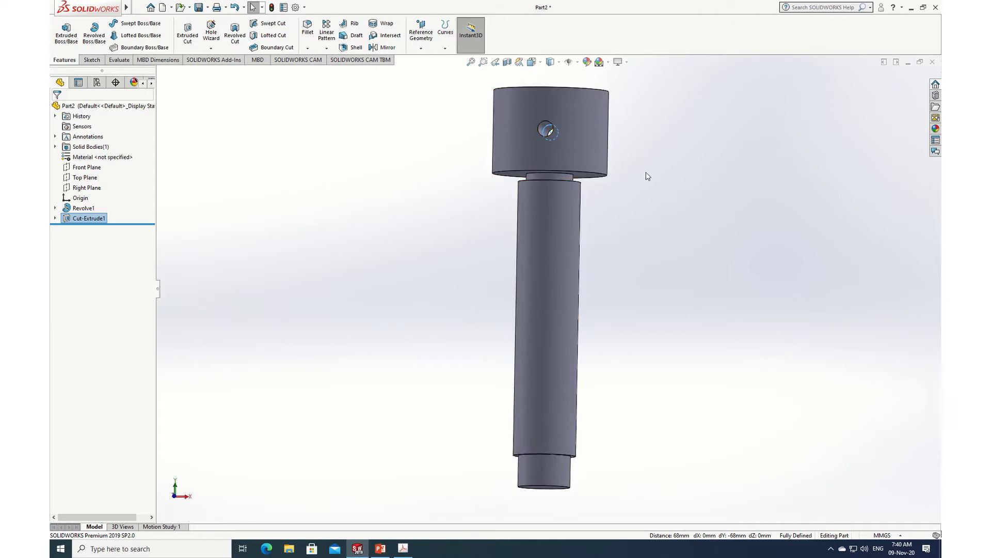
middle_drag(649, 181, 530, 145)
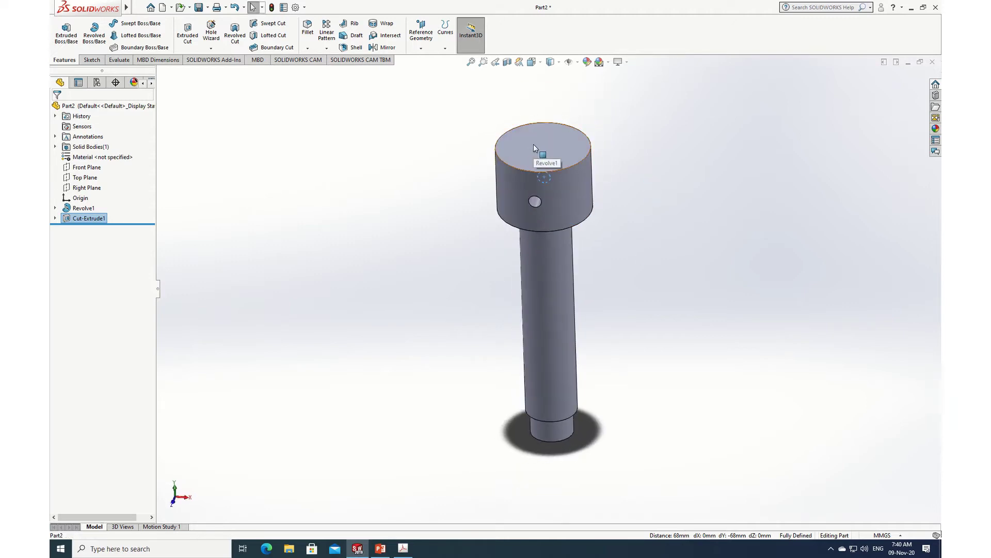
click(534, 144)
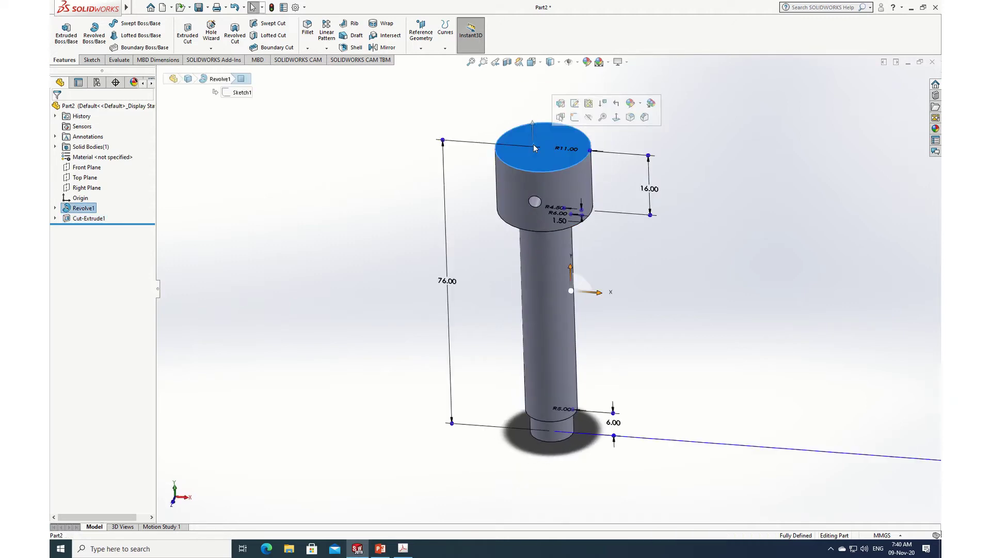
click(615, 118)
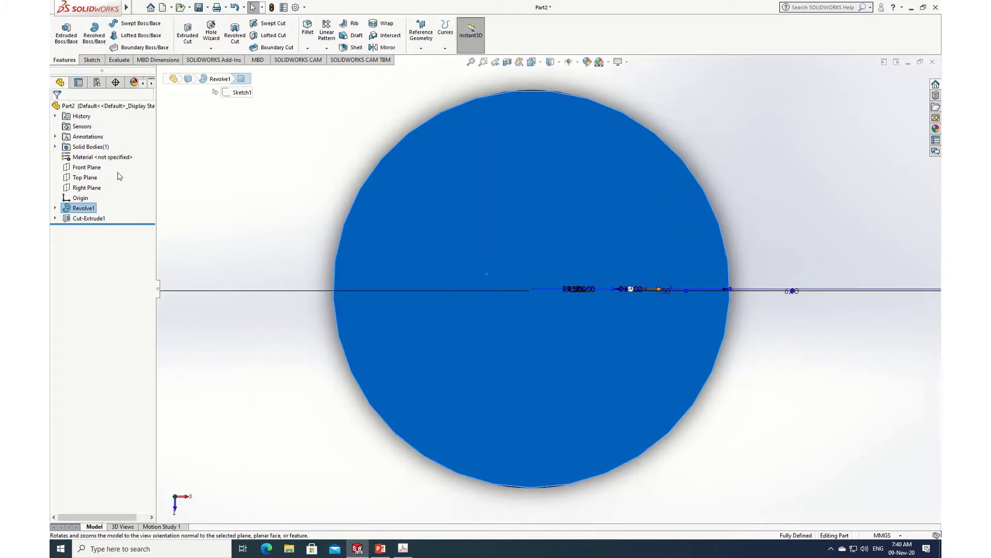
click(419, 177)
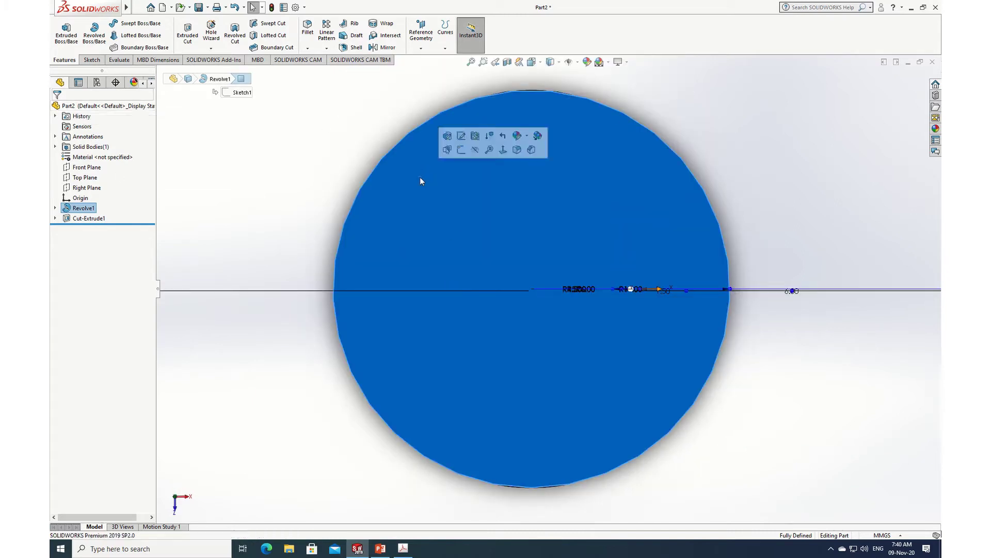
click(458, 151)
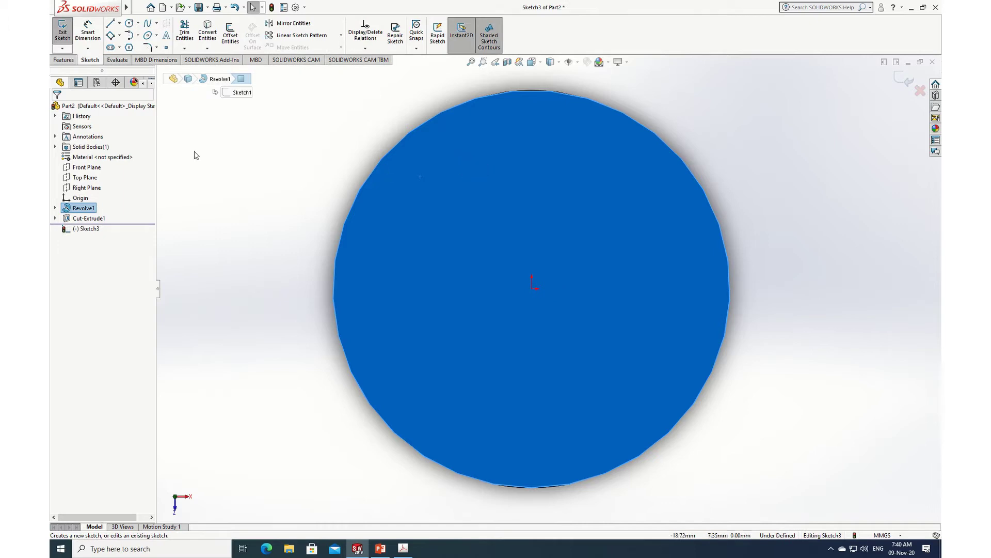
click(205, 48)
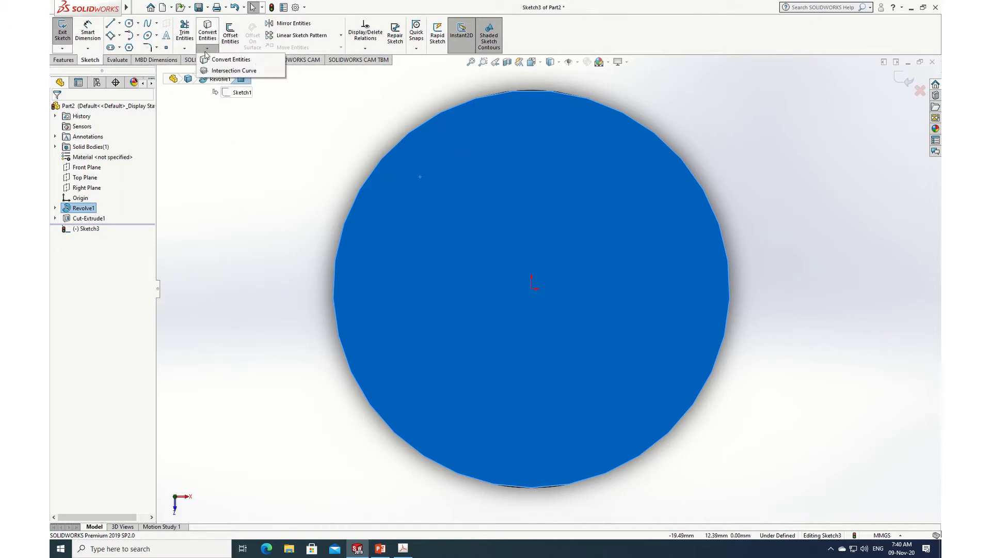
click(221, 60)
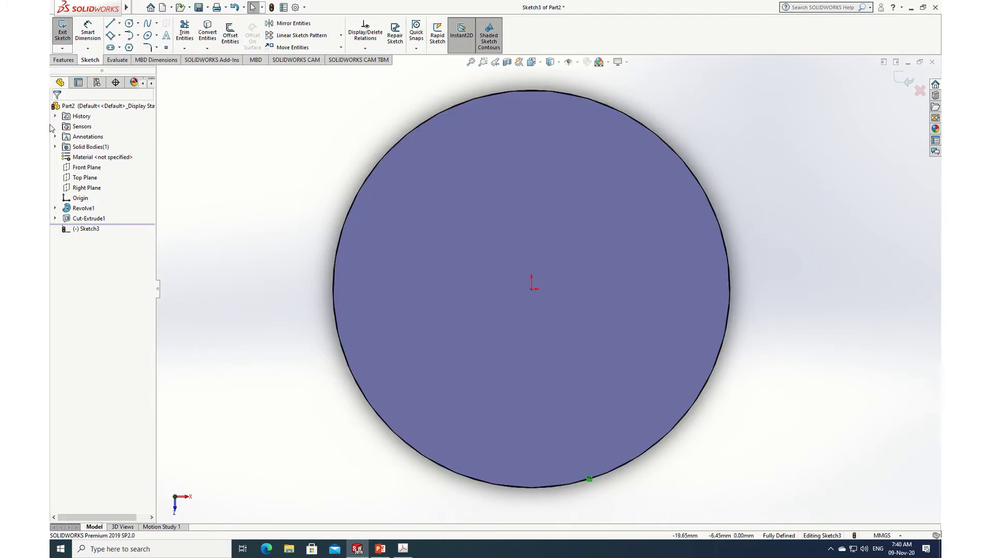
Start a Helix/Spiral on the converted circle, defined by Height and Pitch, and consult the V-block assembly drawing in the PDF.
click(64, 60)
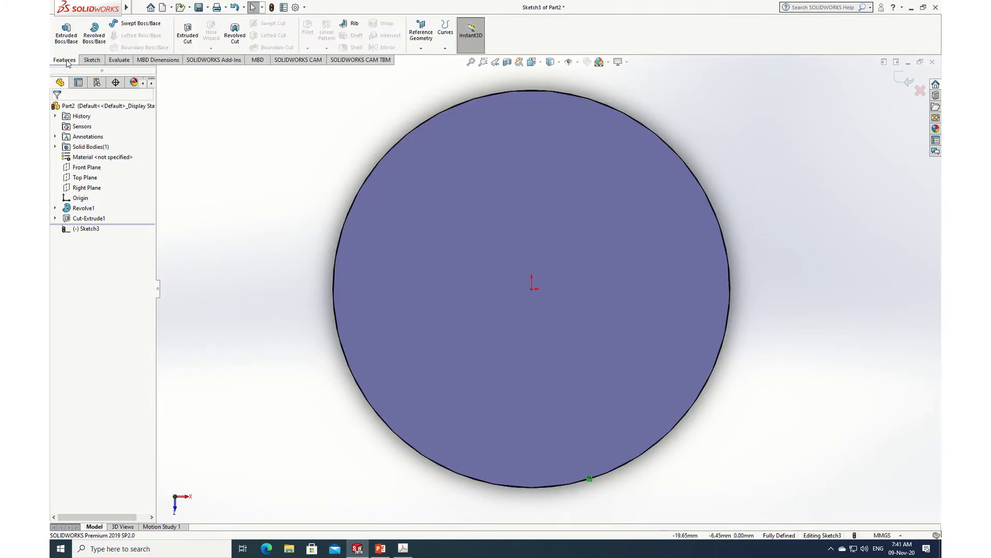
click(445, 49)
click(470, 72)
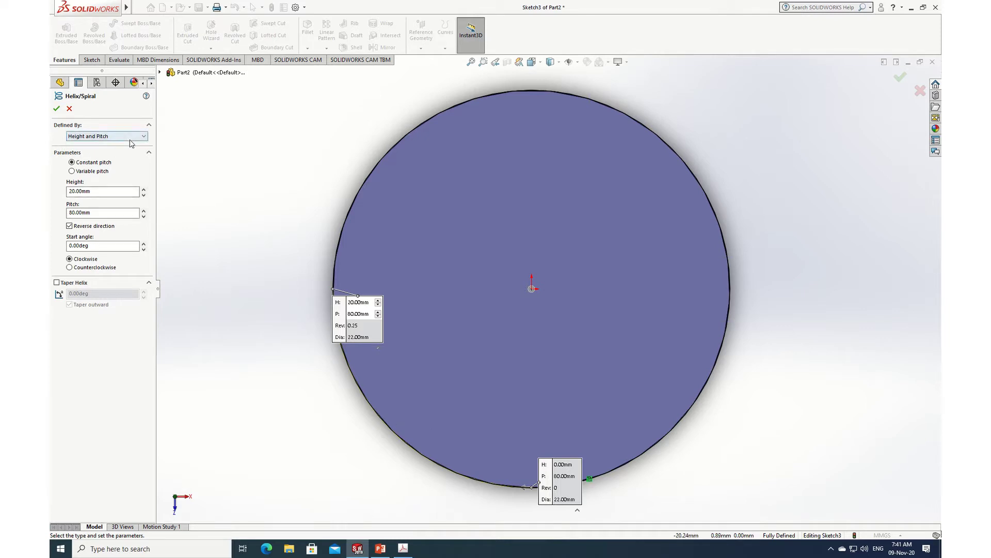
click(145, 136)
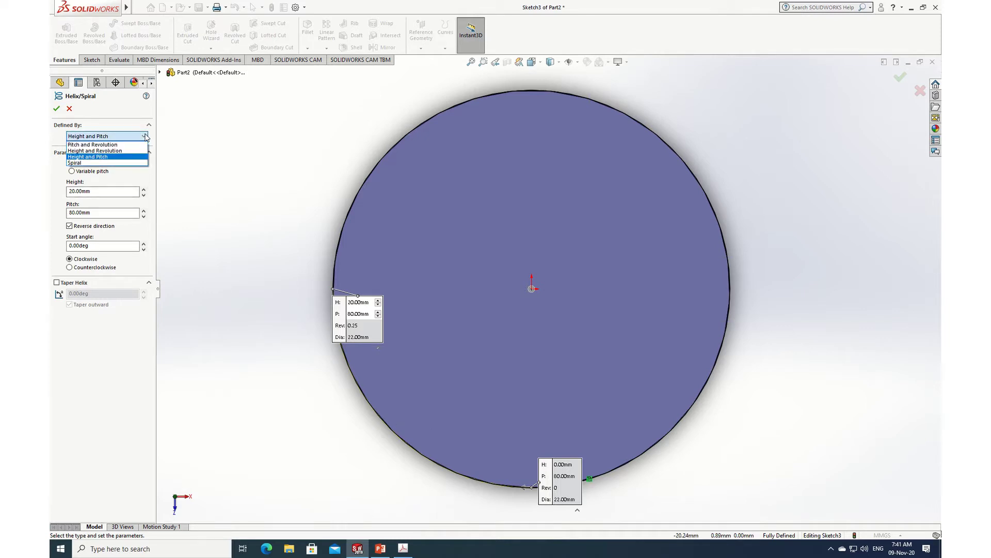
click(108, 158)
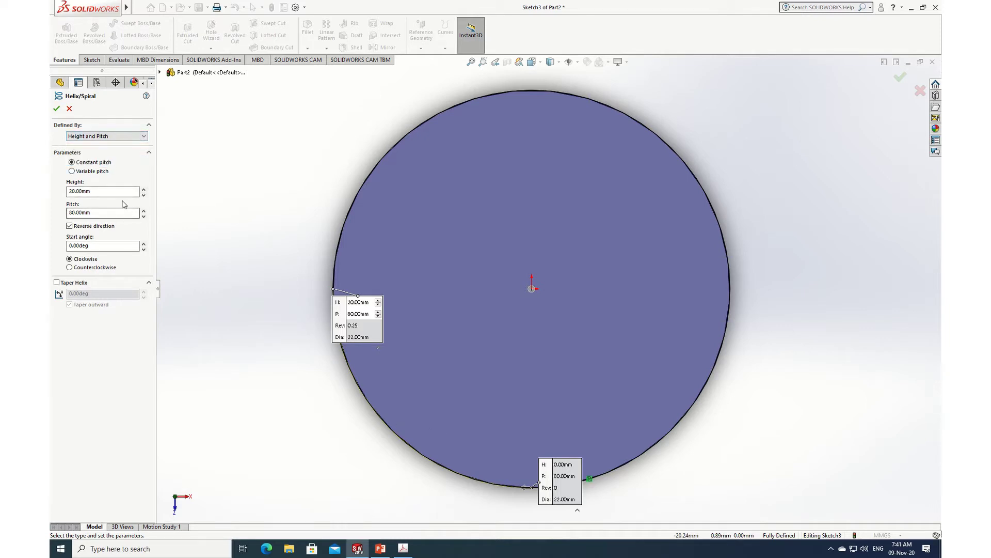
click(404, 548)
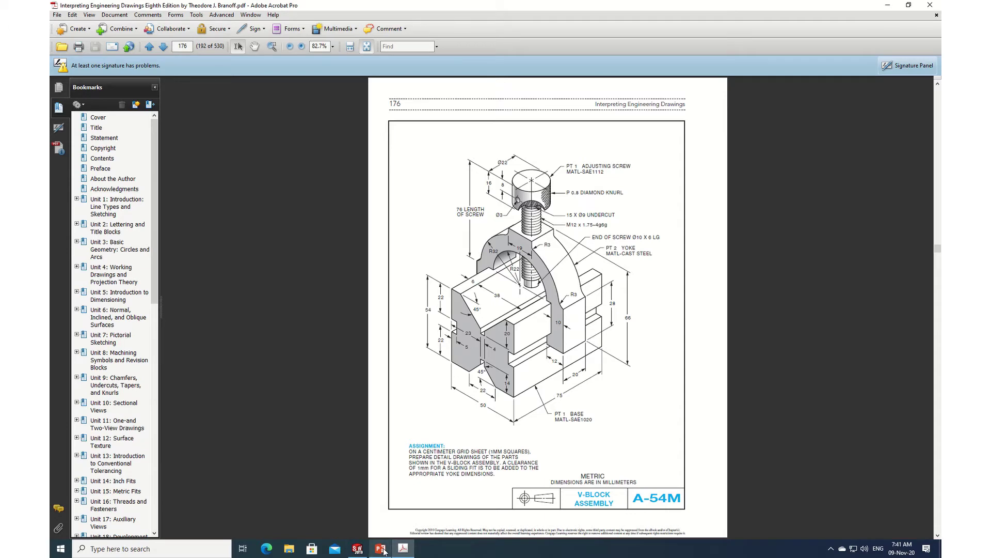
click(357, 548)
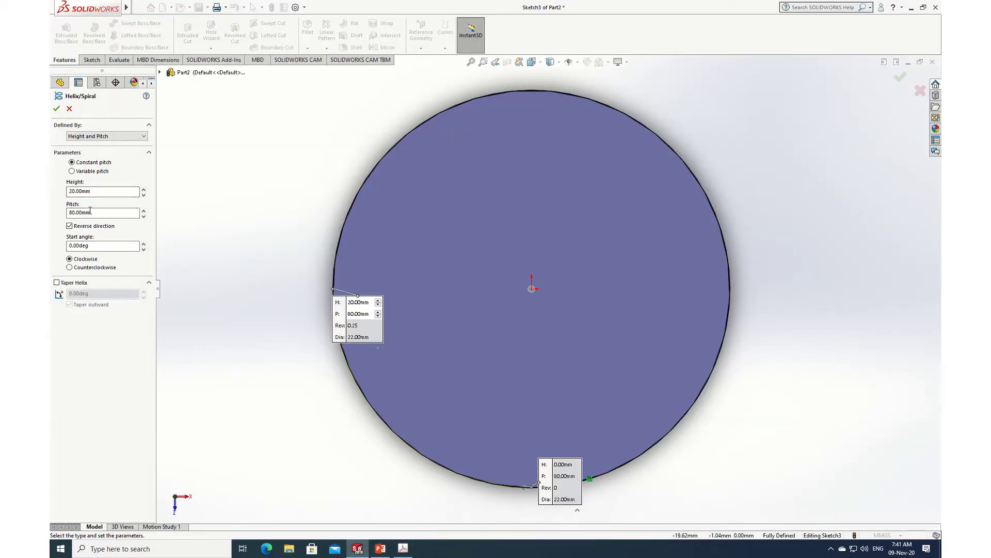
Try a helix pitch of 10 mm, inspect the preview, and return the pitch to 80 mm.
double_click(101, 213)
text(10)
key(Return)
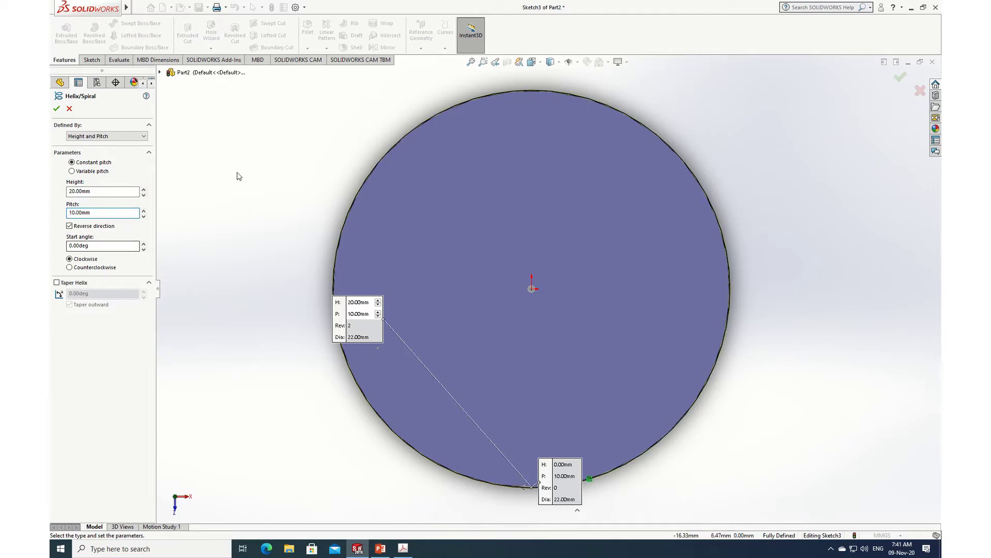
middle_drag(244, 168, 243, 198)
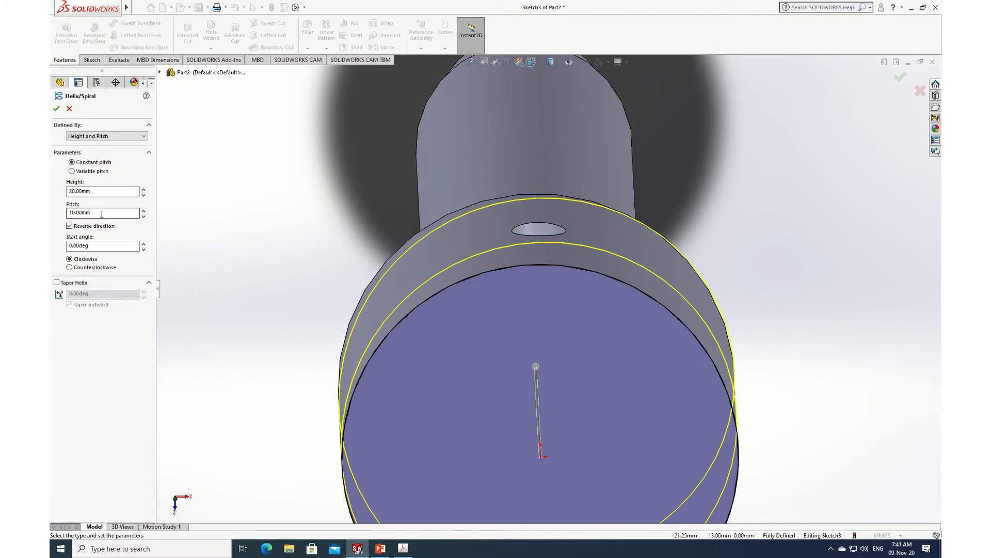
drag(102, 213, 70, 207)
text(80)
key(Return)
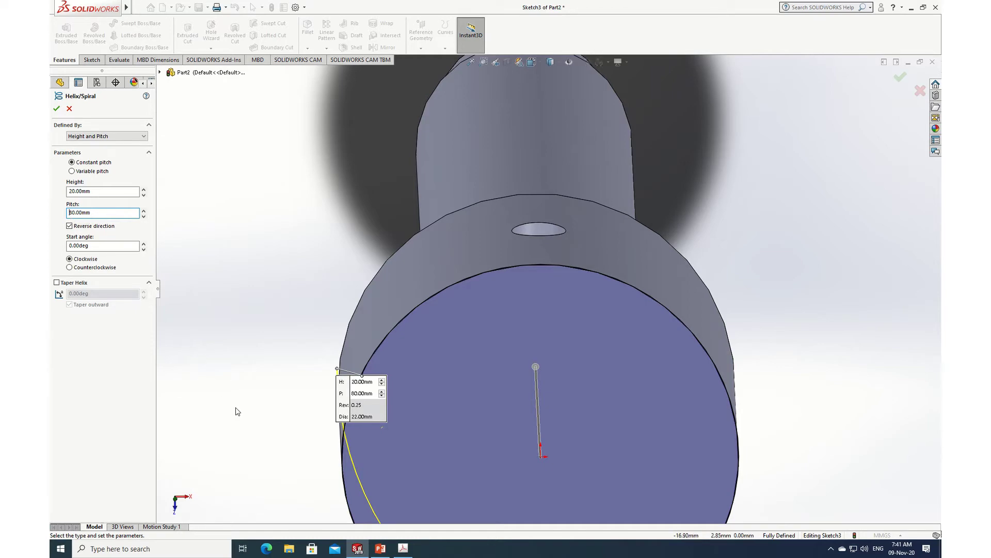
middle_drag(244, 412, 237, 387)
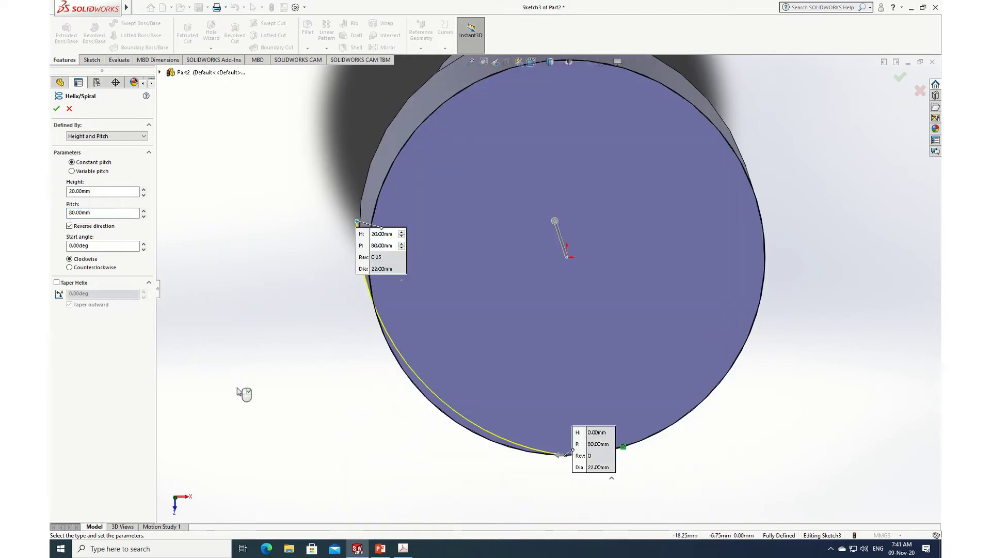
Set the helix's start angle to 90 degrees and create it clockwise with 20 mm height and 80 mm pitch.
key(space)
click(395, 317)
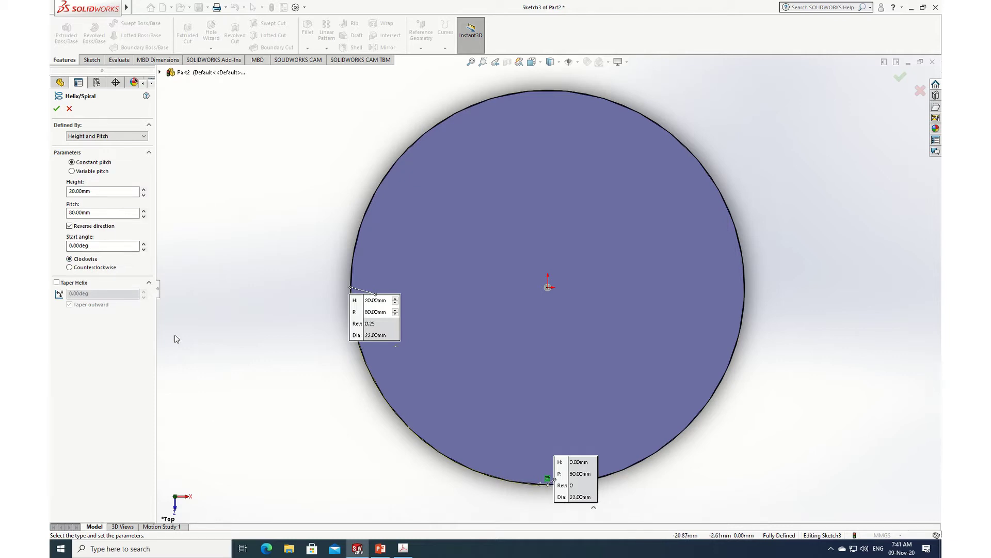
click(97, 247)
text(90)
key(Return)
click(55, 109)
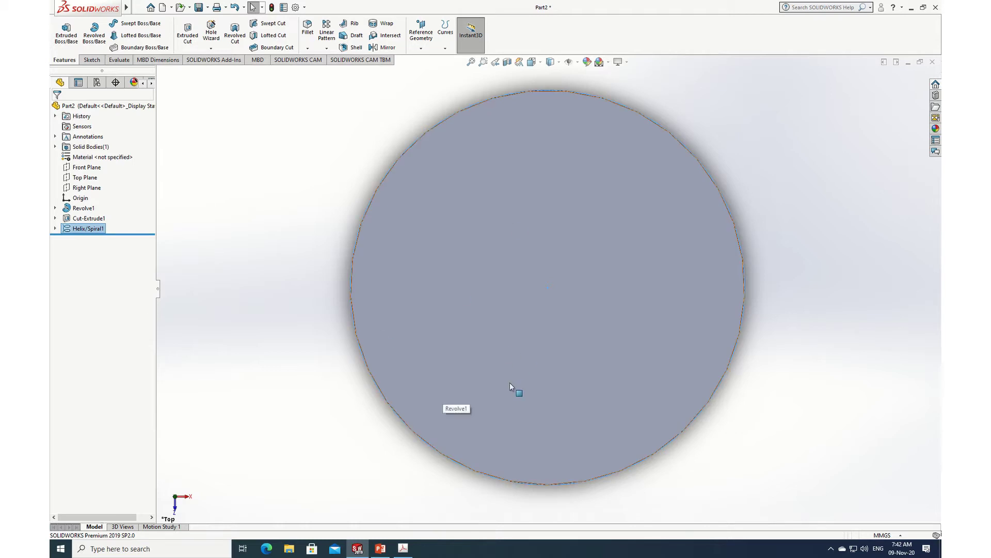
Start a sketch on the head's flat top face and draw an 11 mm horizontal centerline from the origin to the circular edge.
click(422, 233)
click(464, 206)
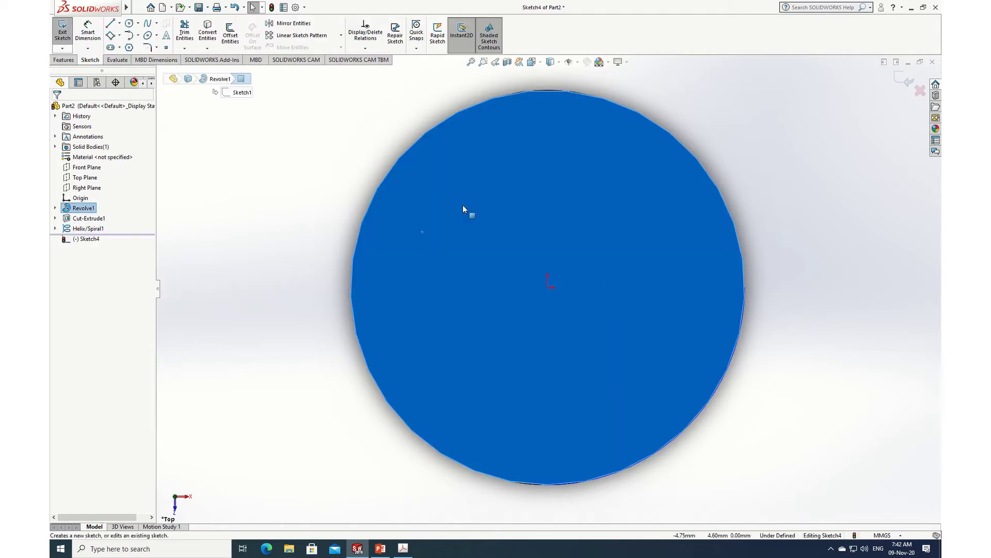
click(120, 24)
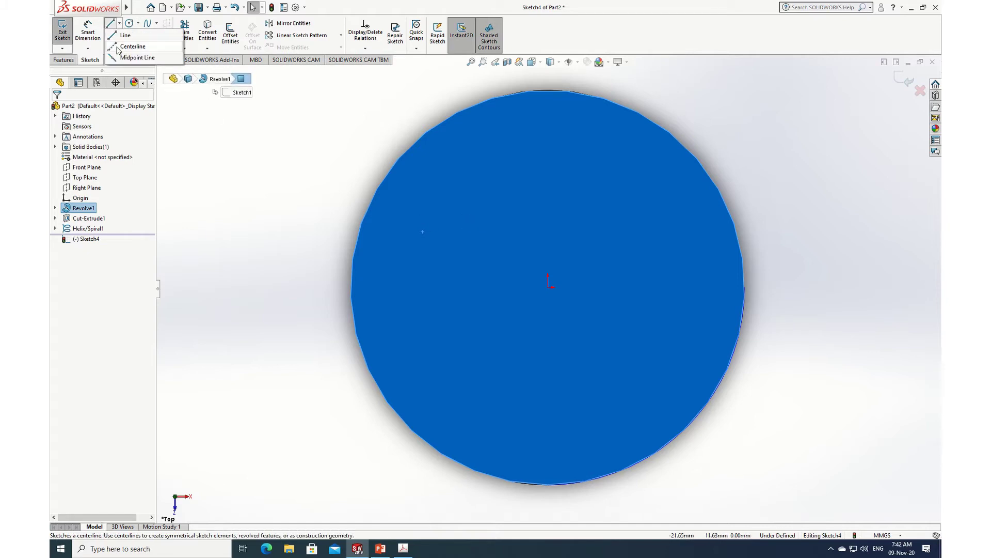
click(129, 47)
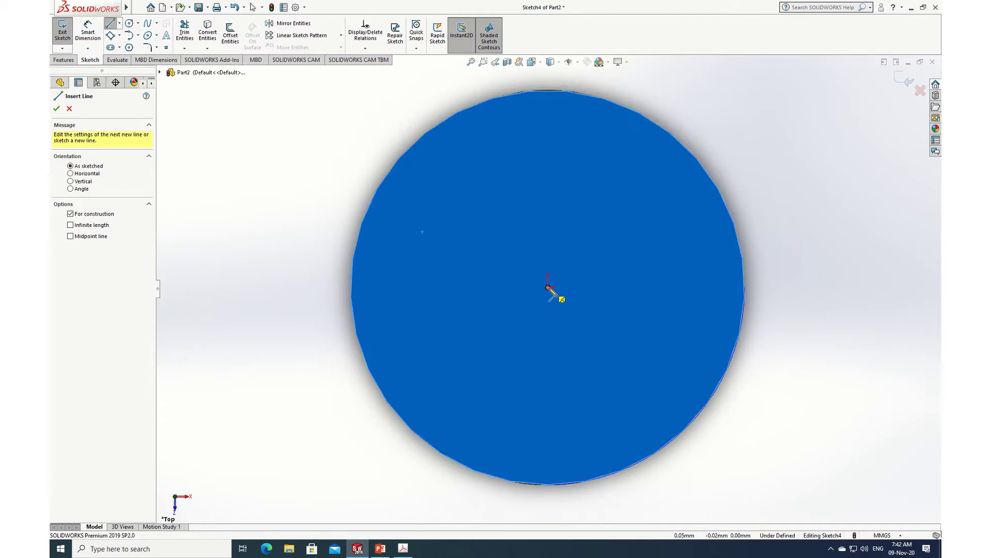
click(548, 288)
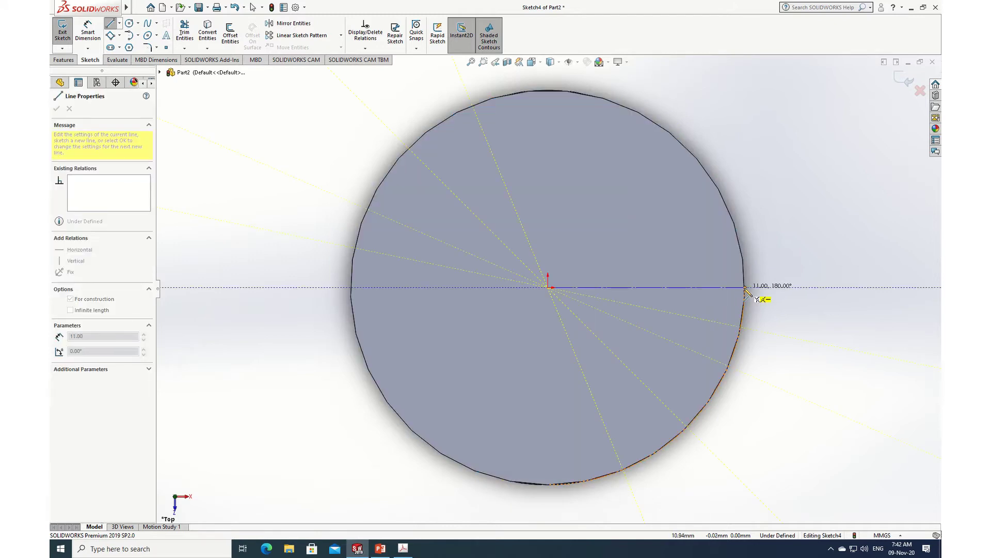
click(746, 288)
click(745, 289)
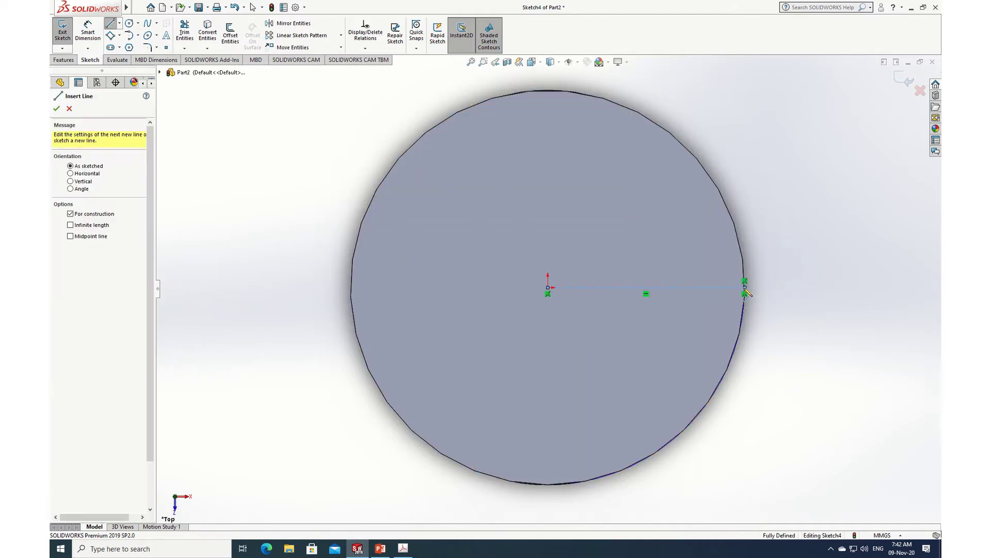
click(57, 109)
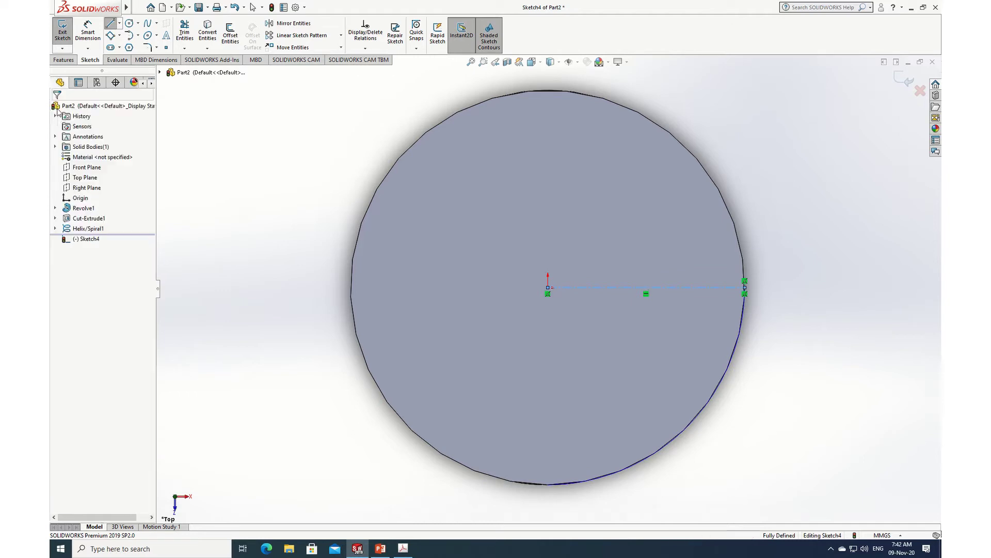
Sketch a tilted 3 Point Corner Rectangle, about 2.2 by 1.7 mm, across the head's edge at the centerline's outer end.
click(111, 36)
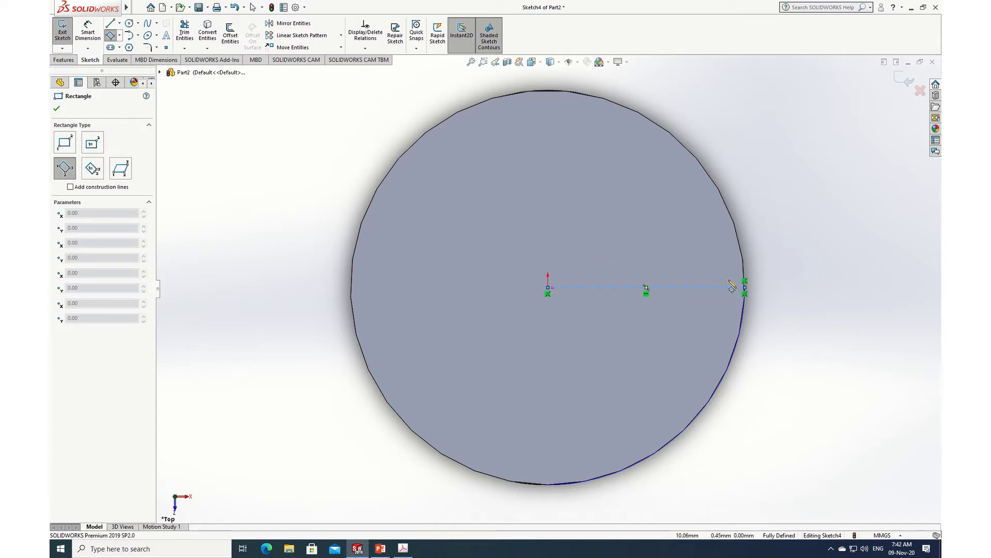
click(732, 288)
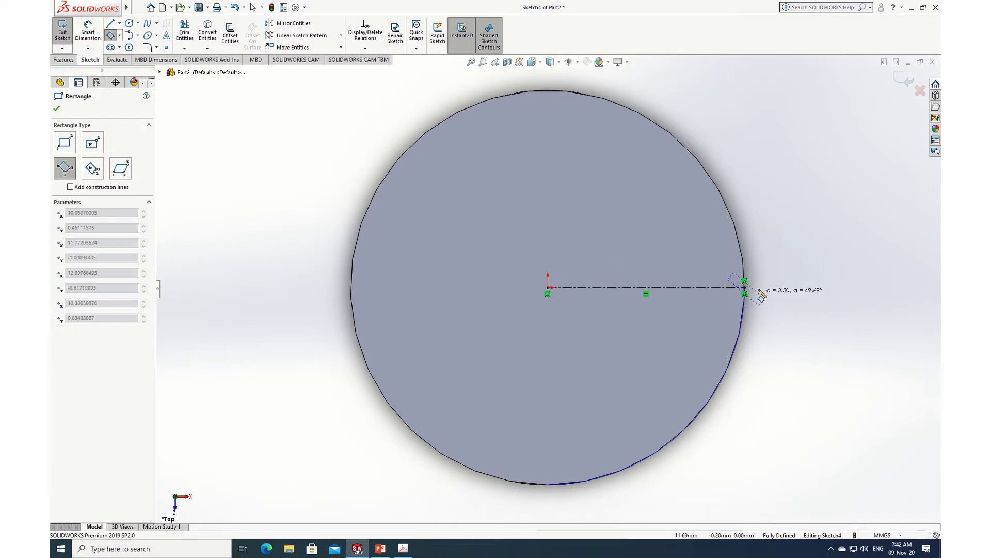
click(776, 282)
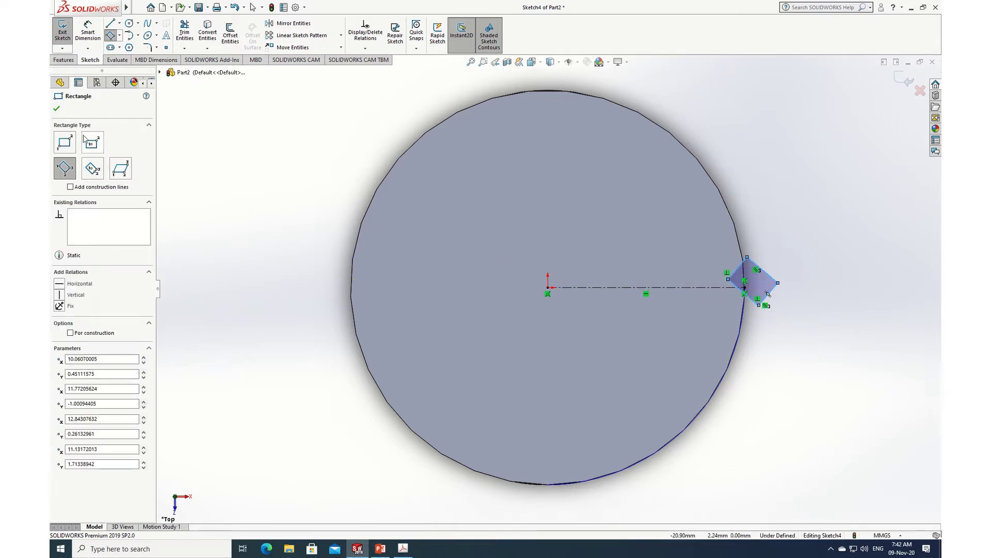
click(57, 109)
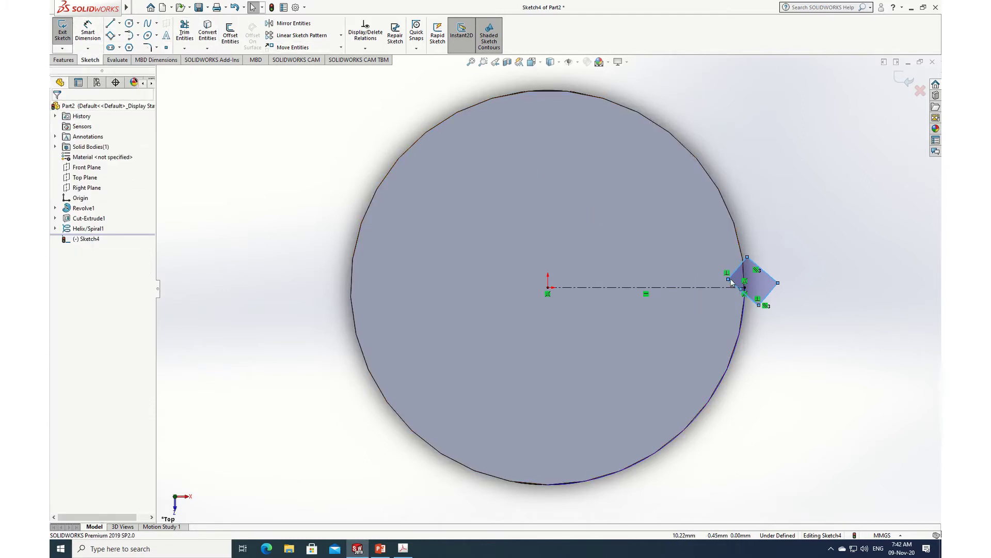
Move the rectangle's inner corner onto the centerline and pull its outer corner inward to about 12.1 mm from the origin.
drag(728, 282, 729, 287)
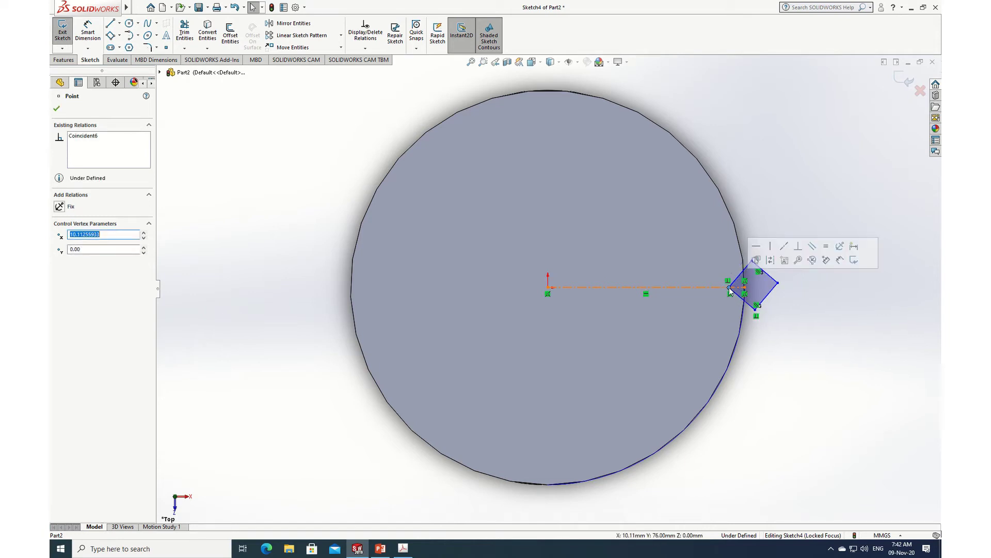
click(56, 110)
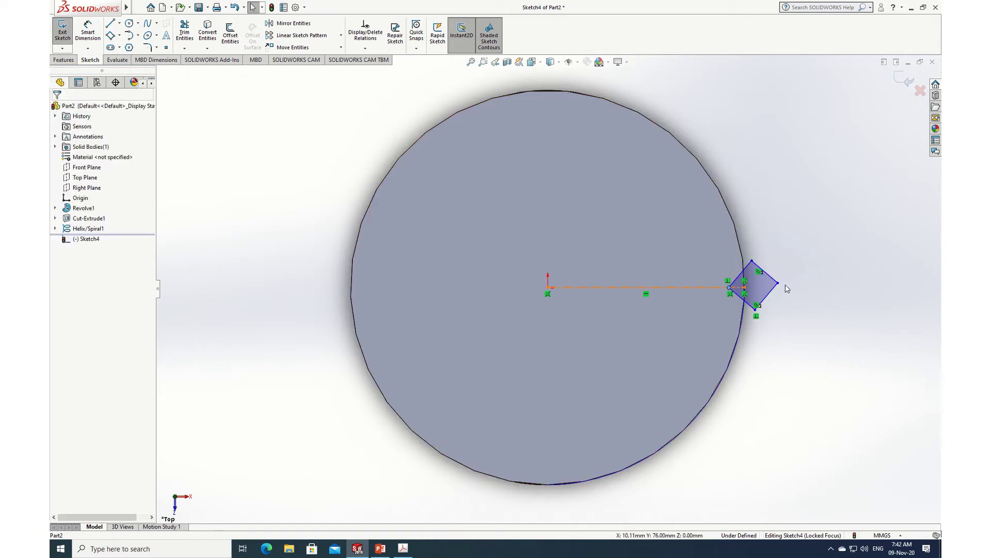
drag(778, 283, 765, 283)
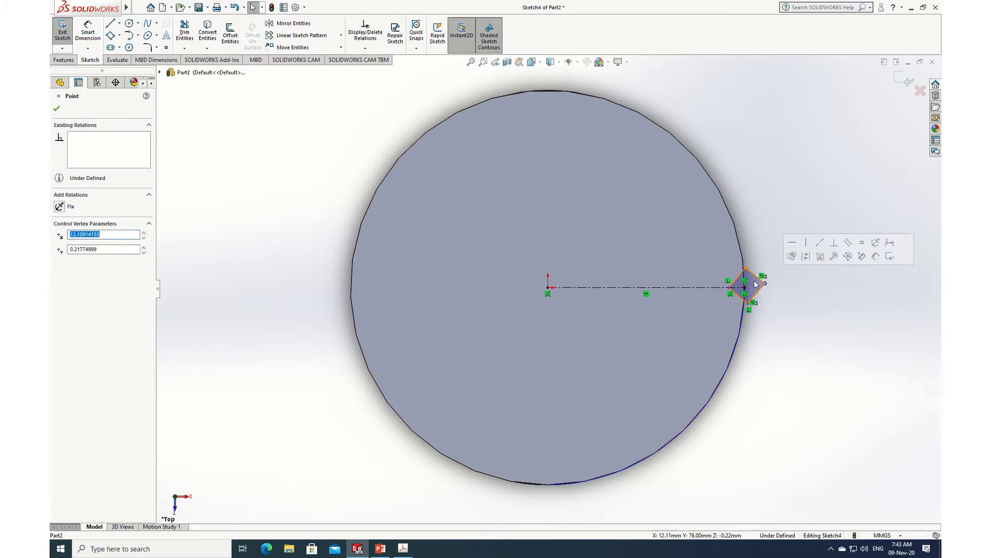
click(57, 109)
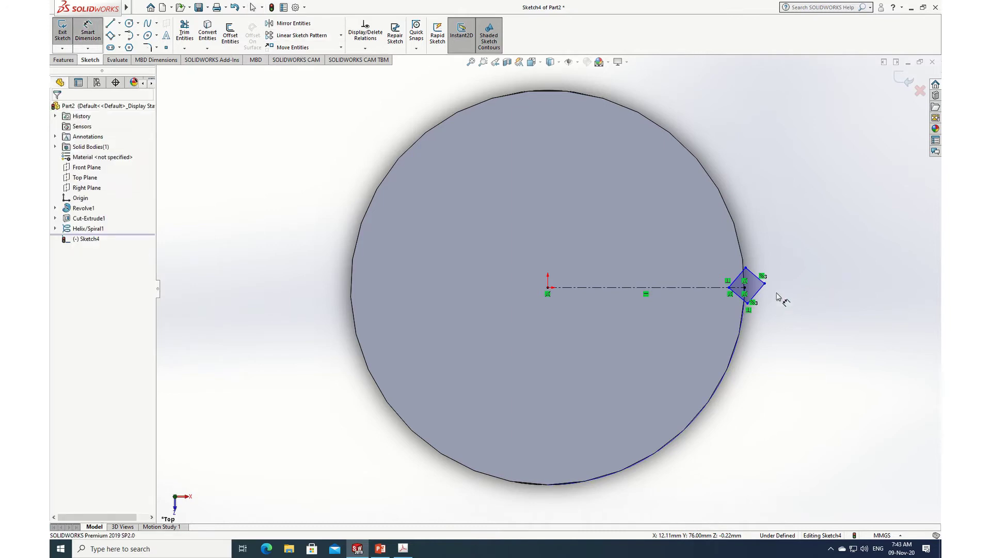
Dimension the horizontal distance between the rectangle's inner and outer corners as 2 mm and close the sketch.
drag(765, 284, 731, 286)
click(748, 253)
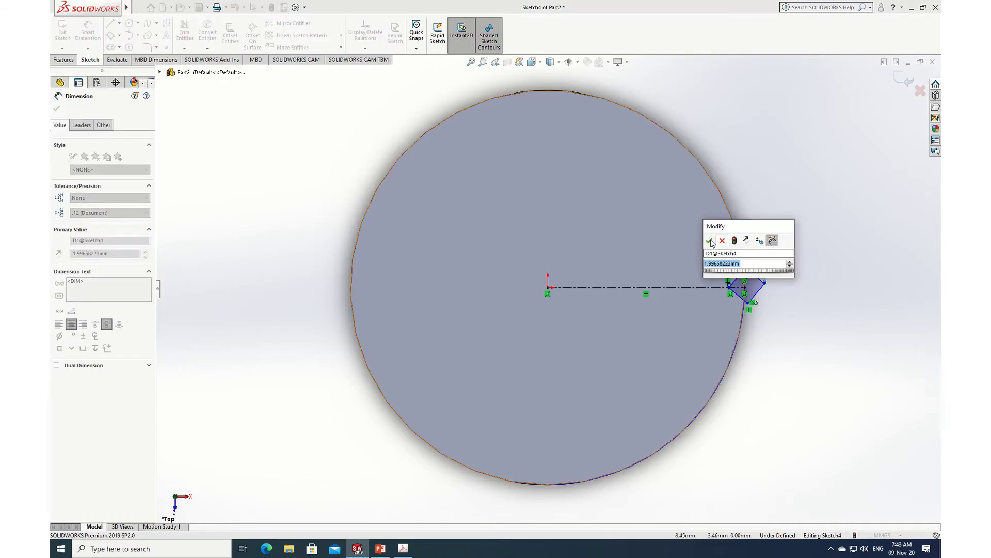
click(711, 240)
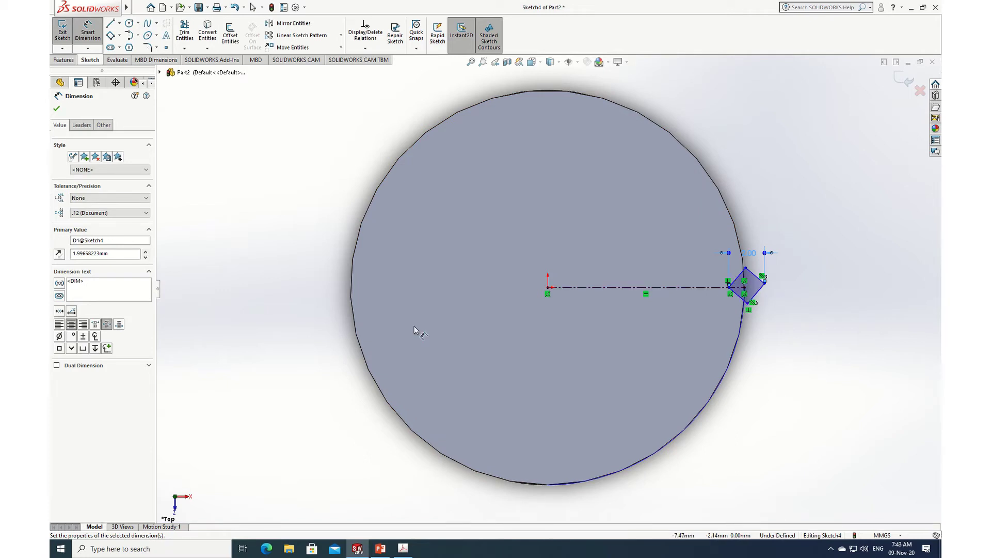
click(56, 108)
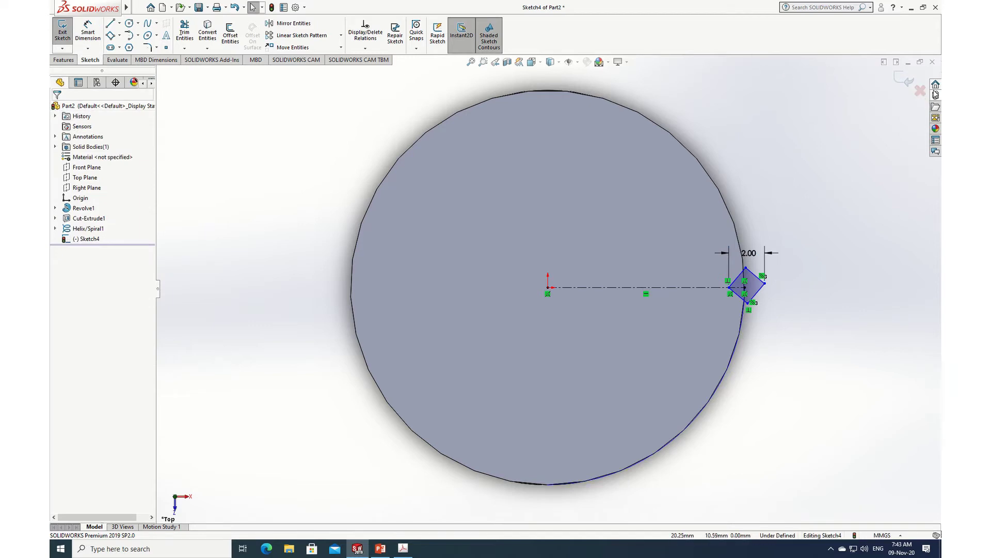
click(912, 87)
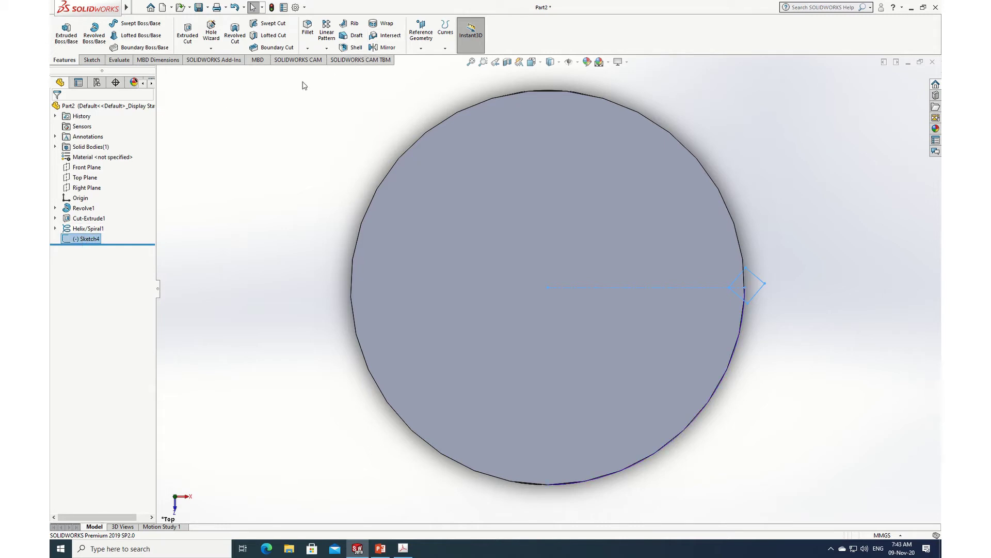
Make a Swept Cut through the head using the diamond sketch as profile and the helix as path.
click(275, 30)
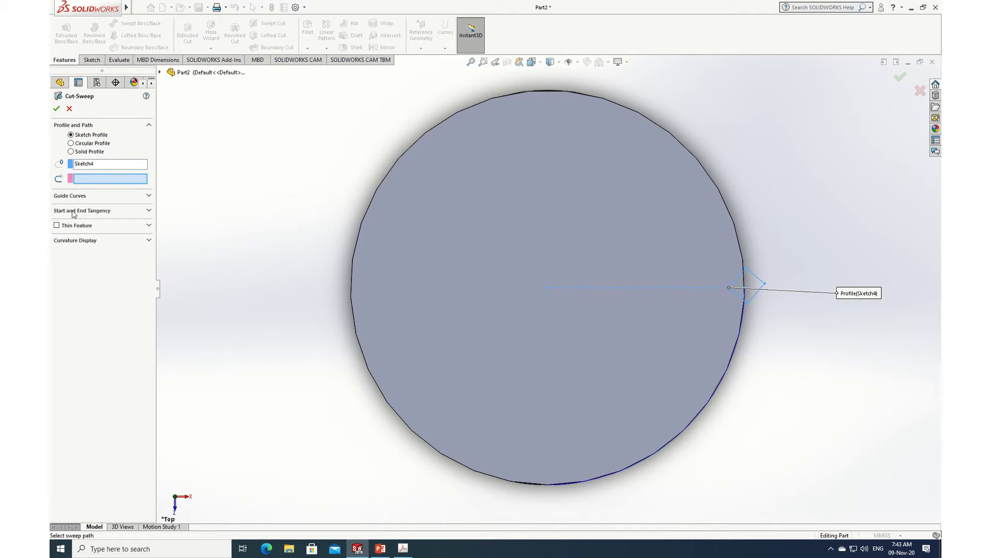
click(86, 180)
middle_drag(825, 213, 811, 217)
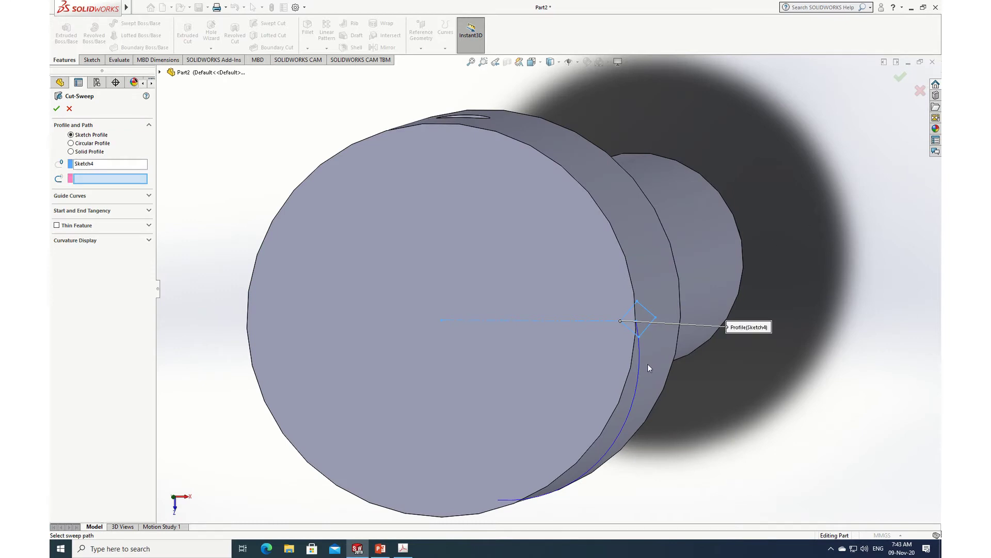
click(638, 372)
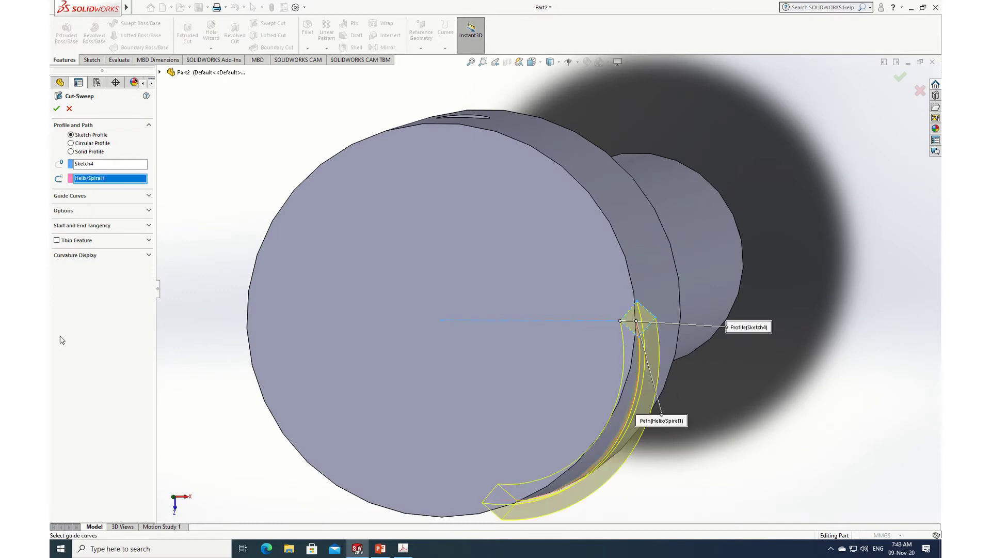
middle_drag(737, 443, 686, 398)
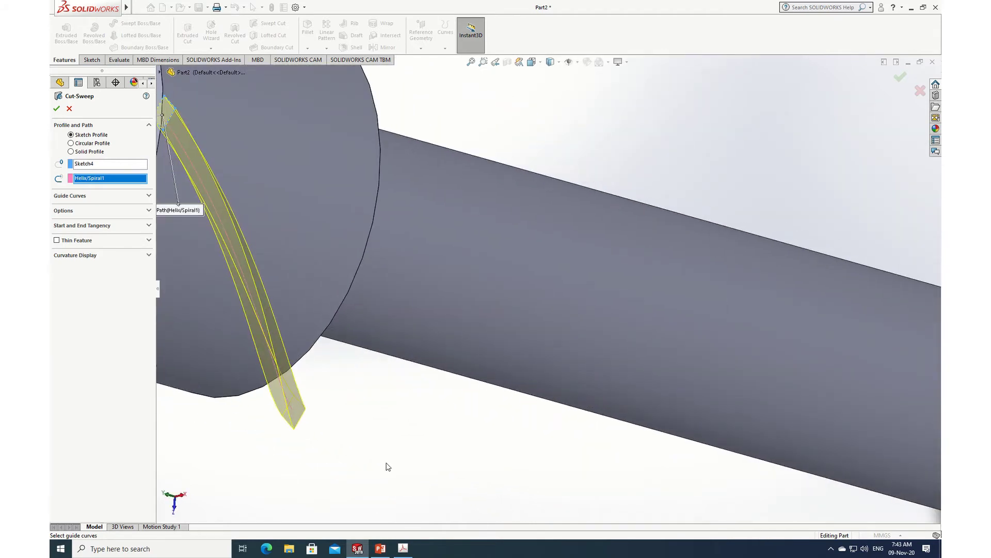
middle_drag(388, 466, 449, 509)
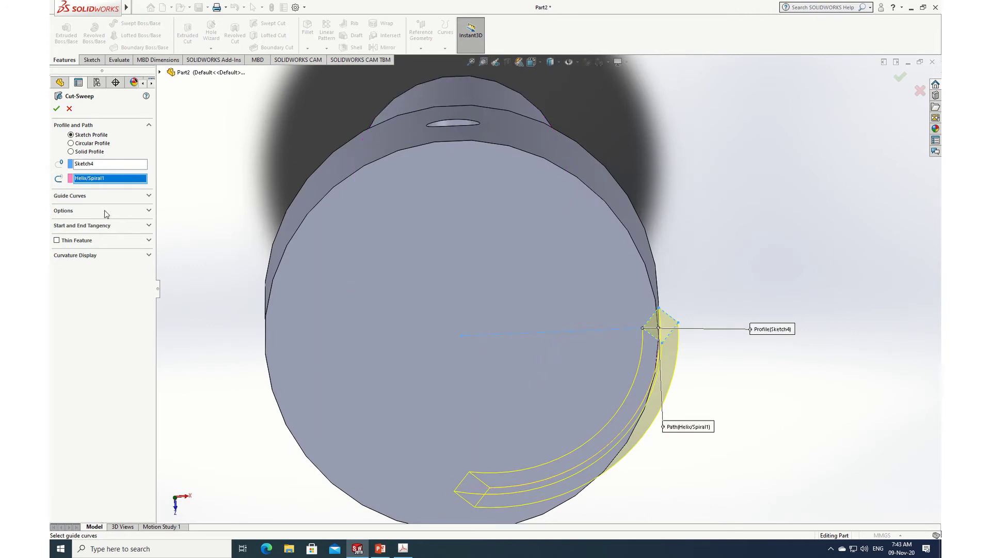
click(57, 108)
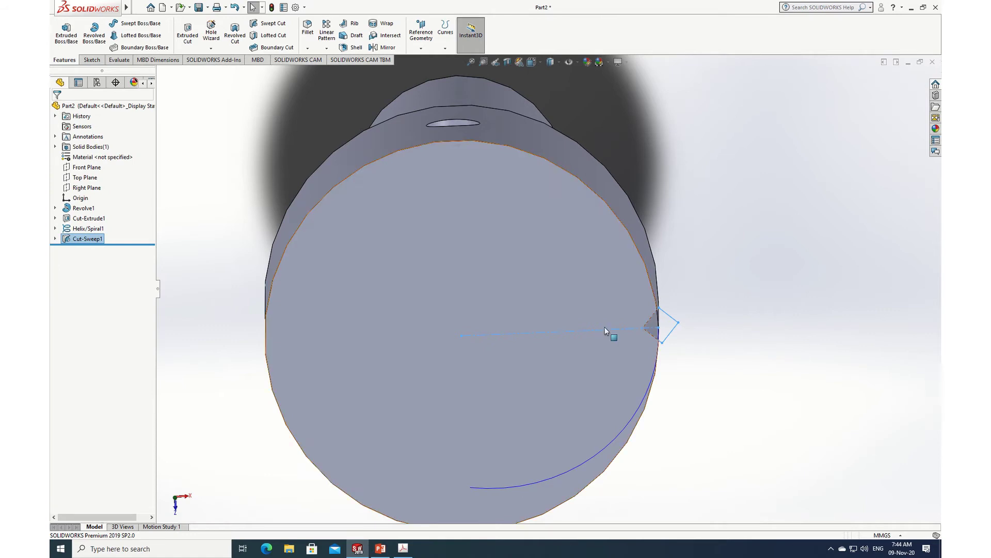
Create a Circular Pattern of the swept cut around the head's circular edge with 40 equally spaced instances over 360°.
mouse_move(766, 391)
middle_down()
mouse_move(748, 371)
mouse_move(765, 400)
middle_up()
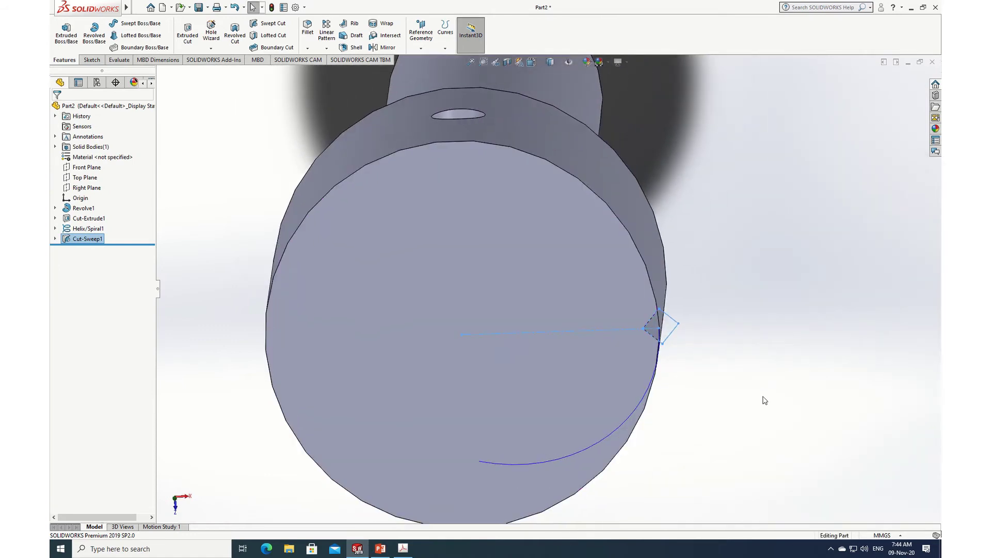
key(space)
click(382, 407)
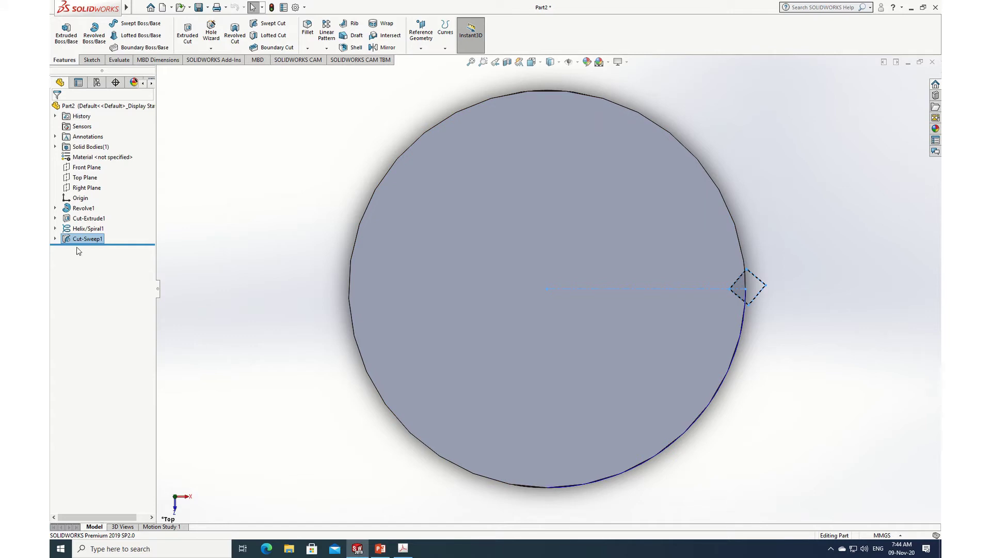
click(327, 49)
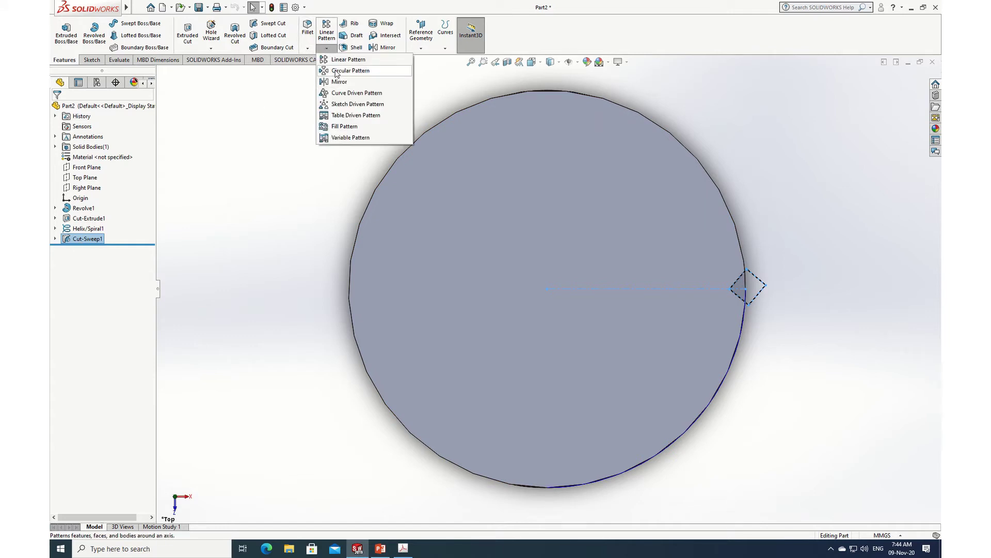
click(336, 71)
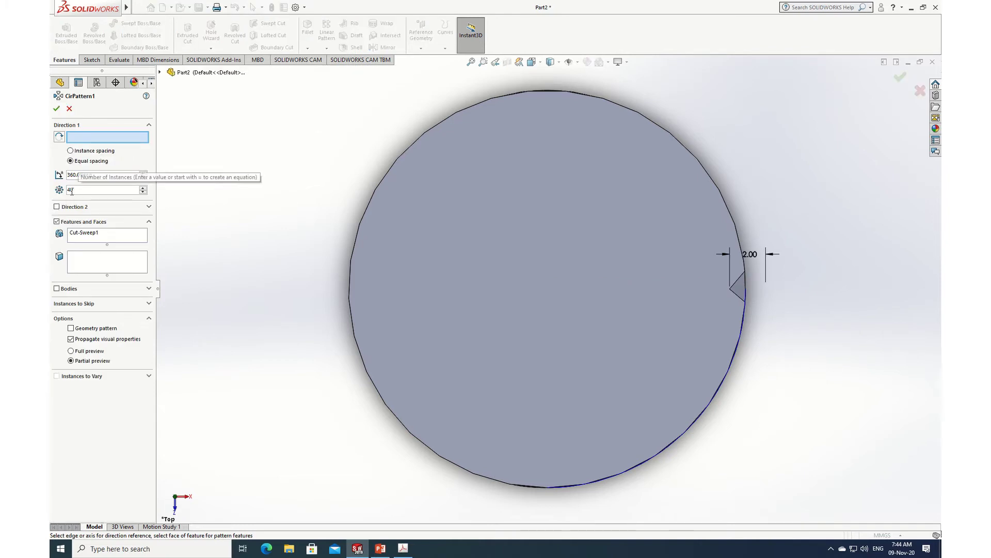
click(425, 133)
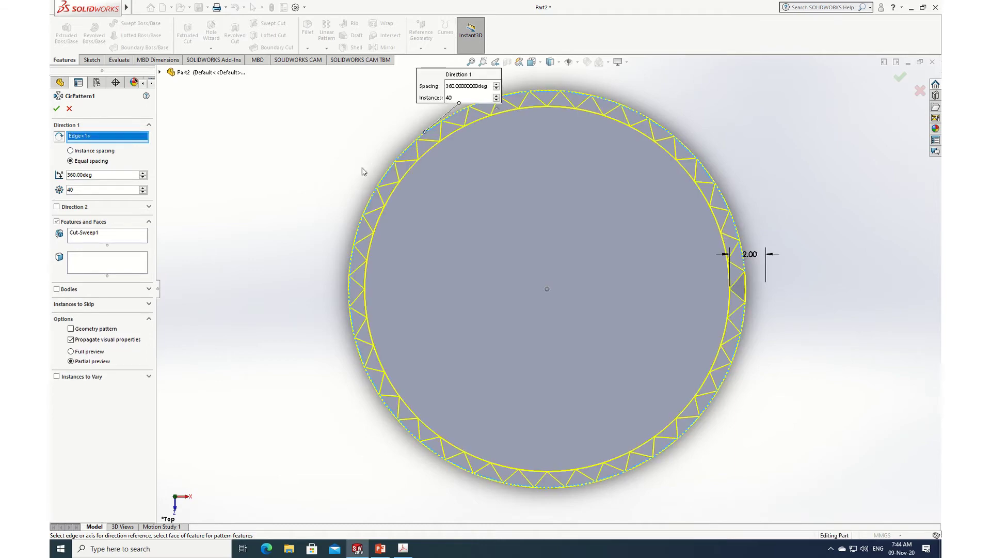
middle_drag(816, 219, 762, 243)
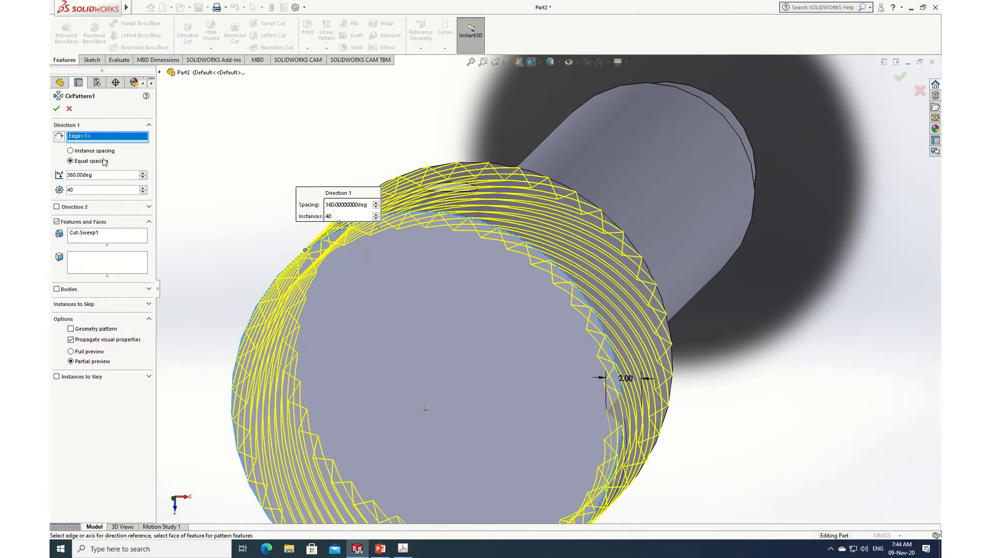
click(56, 108)
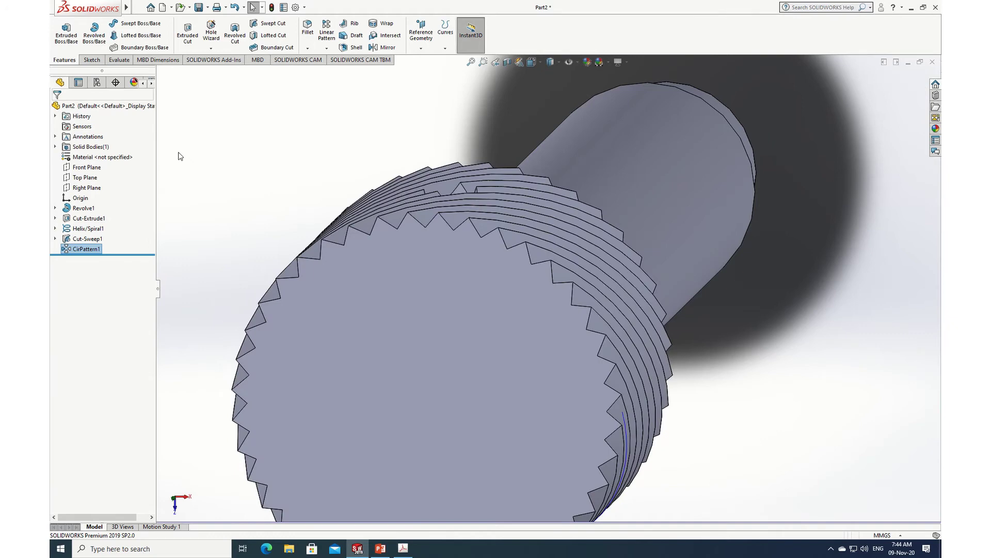
Mirror the circular pattern of helical cuts about the Front Plane to form the diamond knurl.
mouse_move(286, 151)
middle_down()
mouse_move(301, 246)
mouse_move(287, 237)
mouse_move(294, 157)
middle_up()
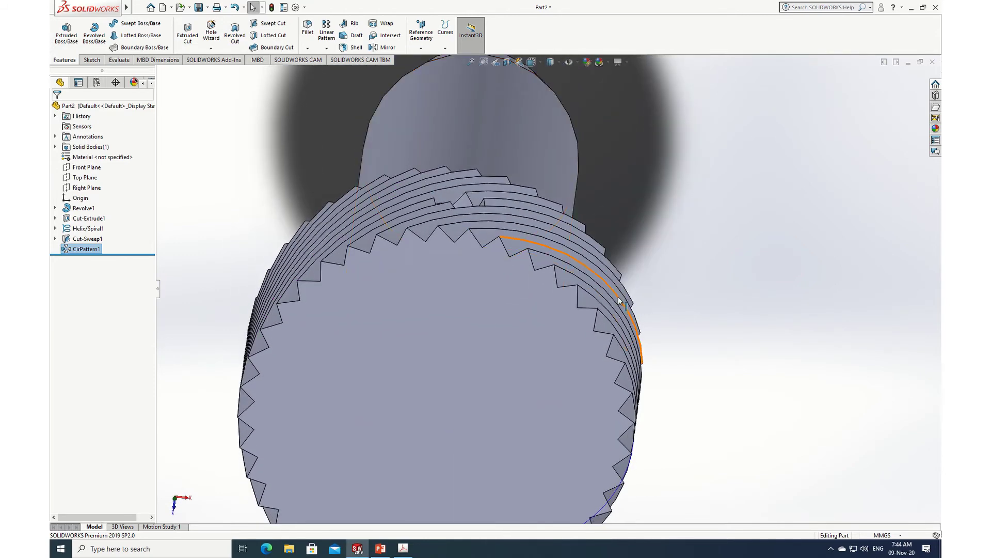
scroll(626, 294, up, 3)
middle_drag(677, 367, 671, 346)
key(space)
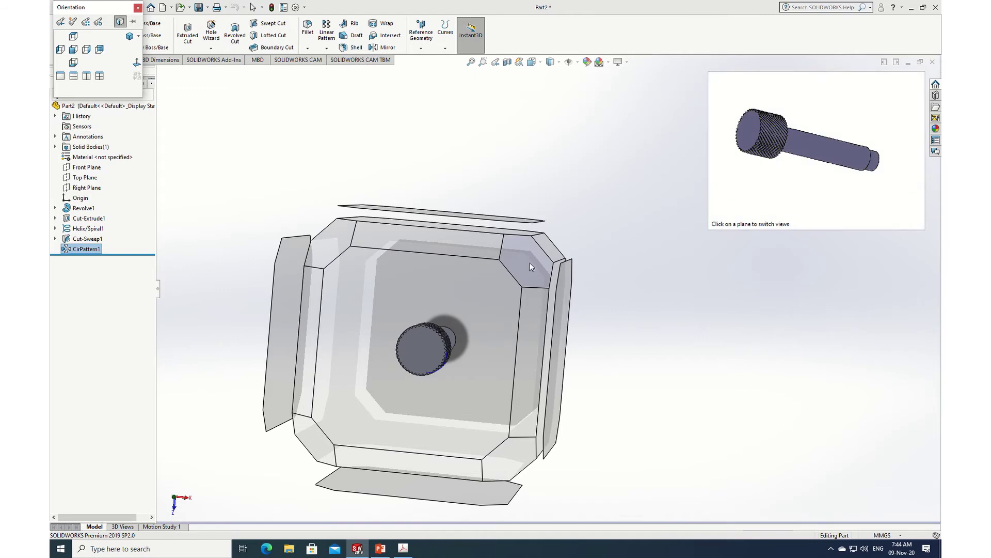
click(530, 262)
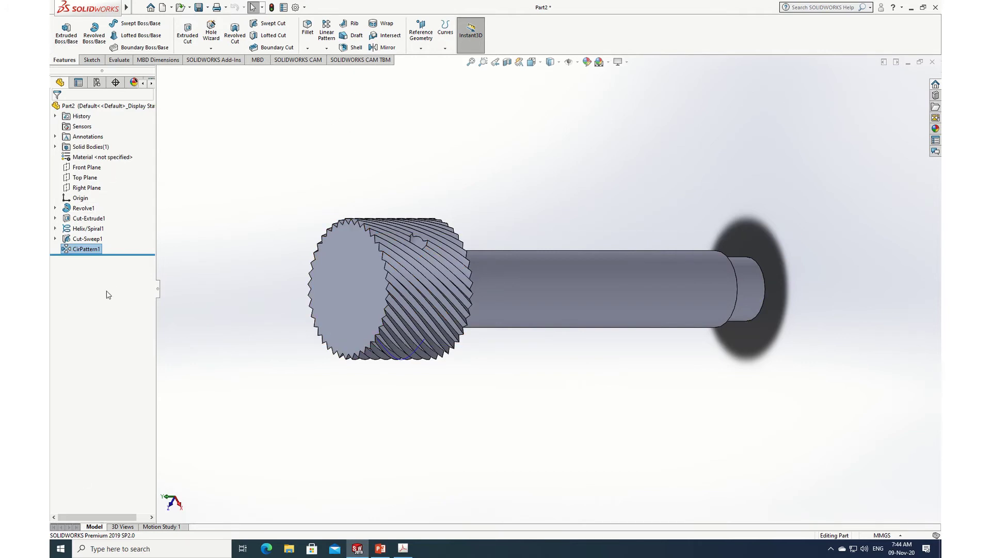
mouse_move(81, 253)
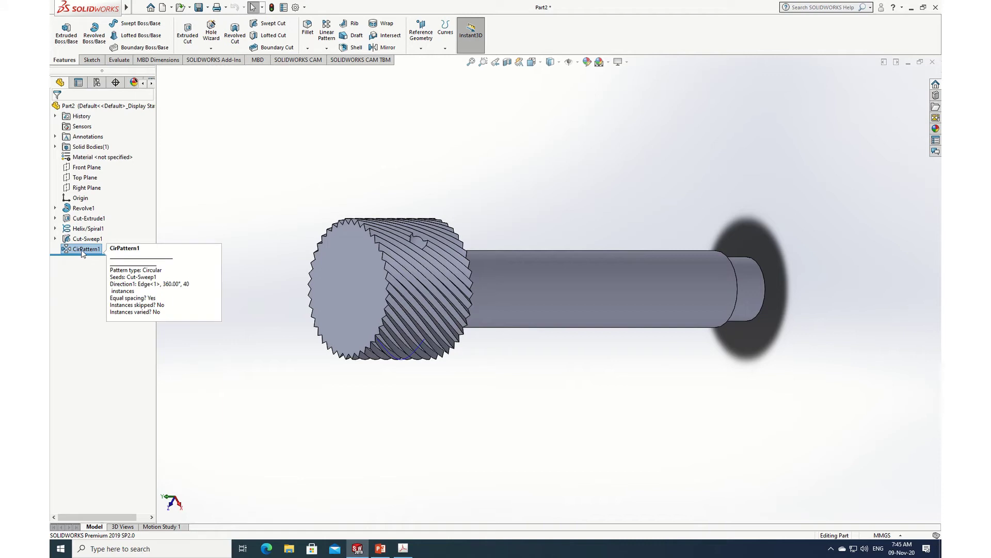
click(383, 48)
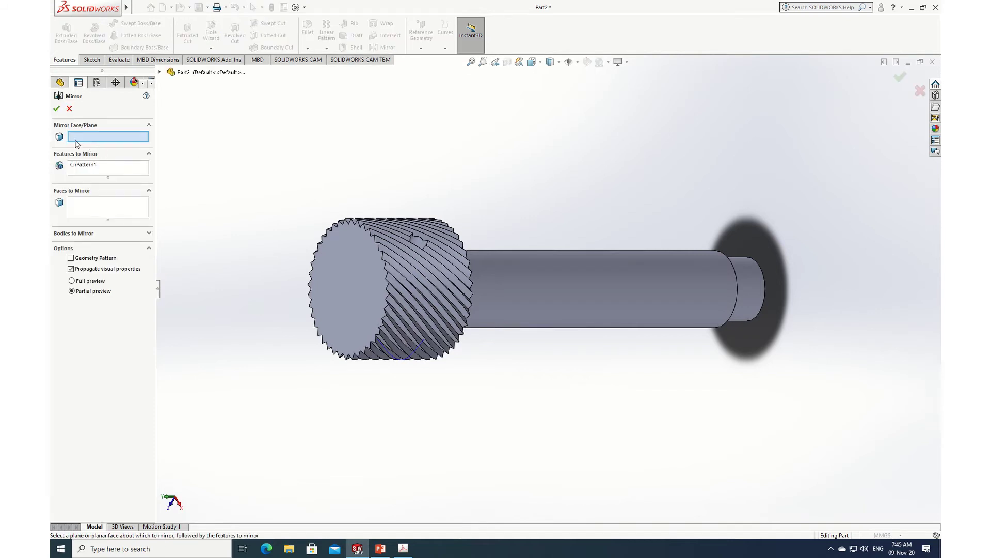
click(160, 73)
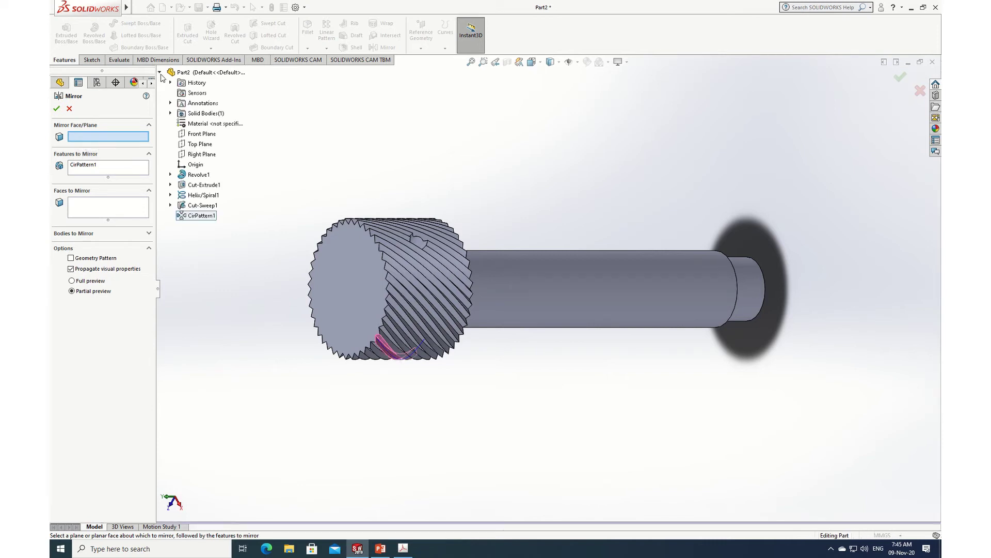
click(196, 135)
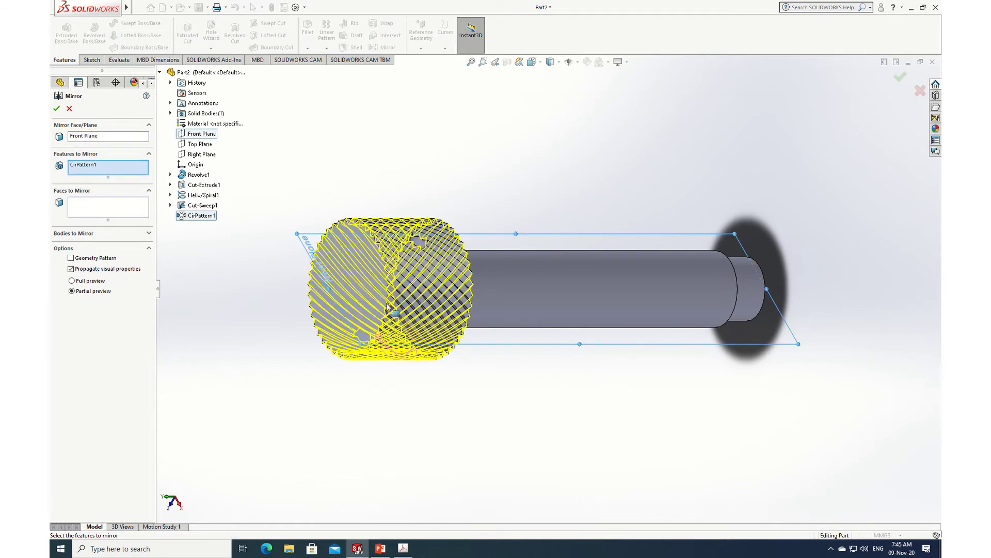
click(58, 109)
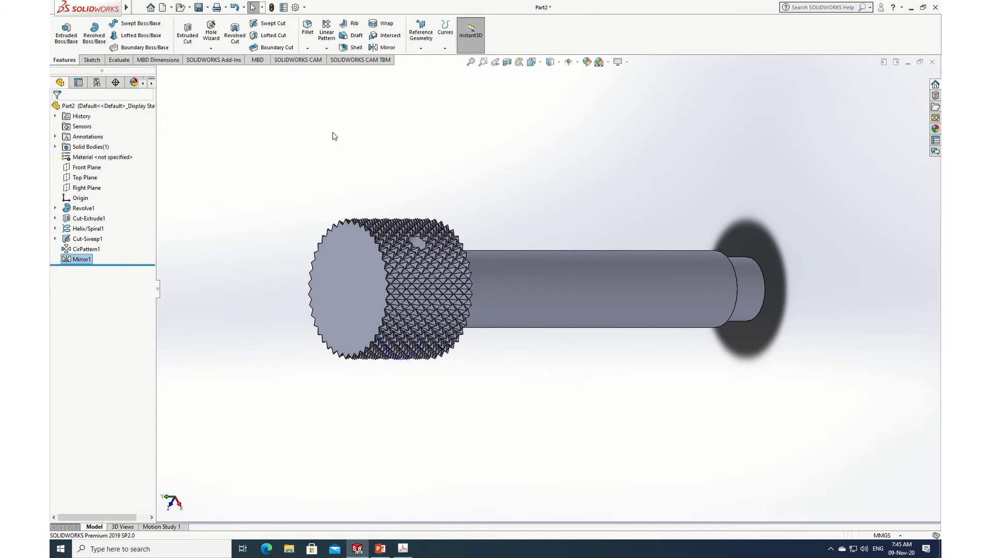
Start a Thread feature and set its location to the shank's circular edge at the shoulder of the reduced end.
middle_drag(454, 192, 349, 382)
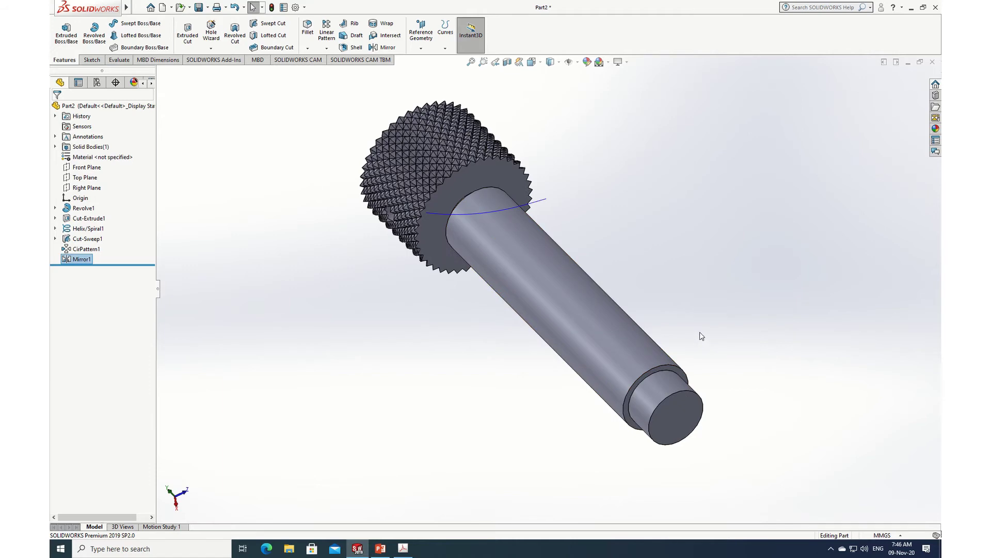
middle_drag(701, 336, 599, 330)
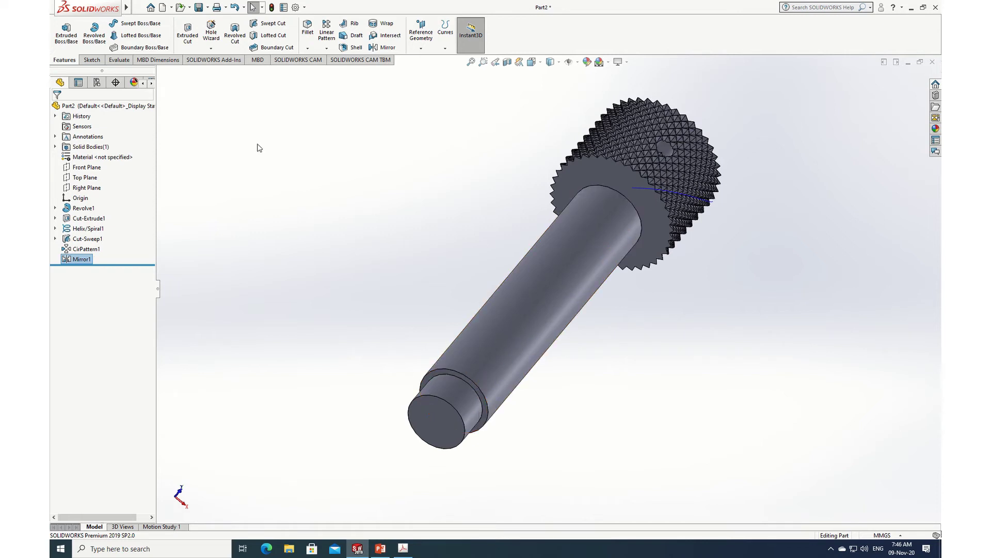
click(210, 49)
click(225, 84)
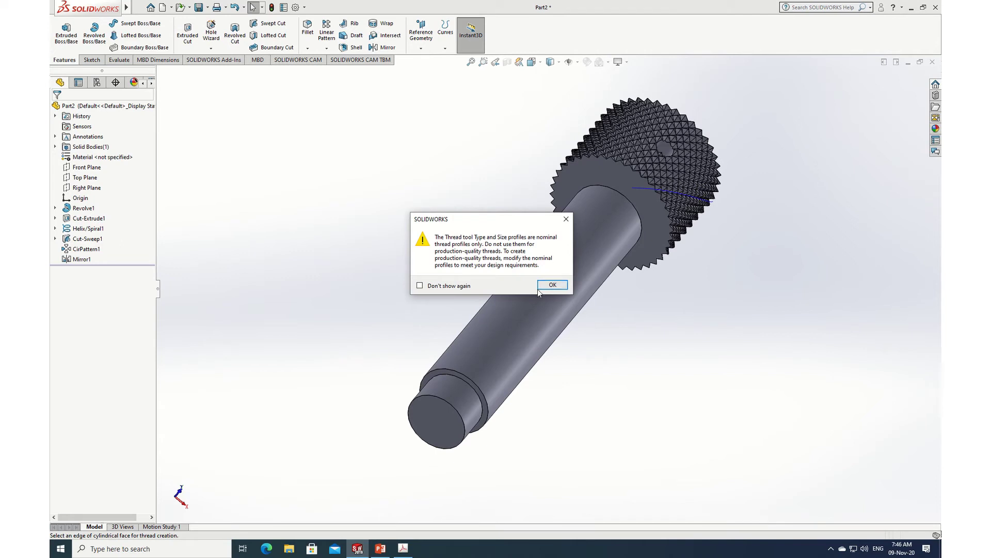
click(551, 285)
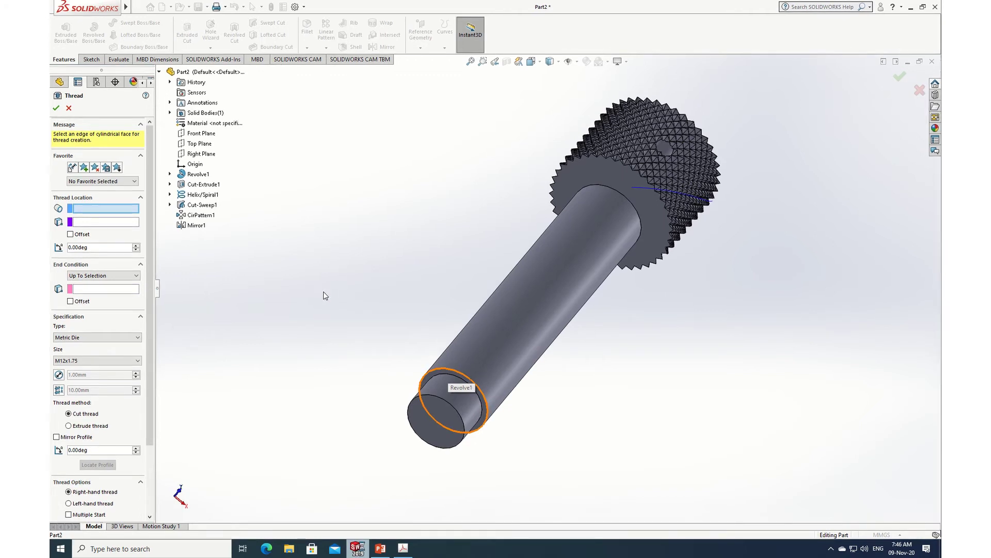
click(460, 379)
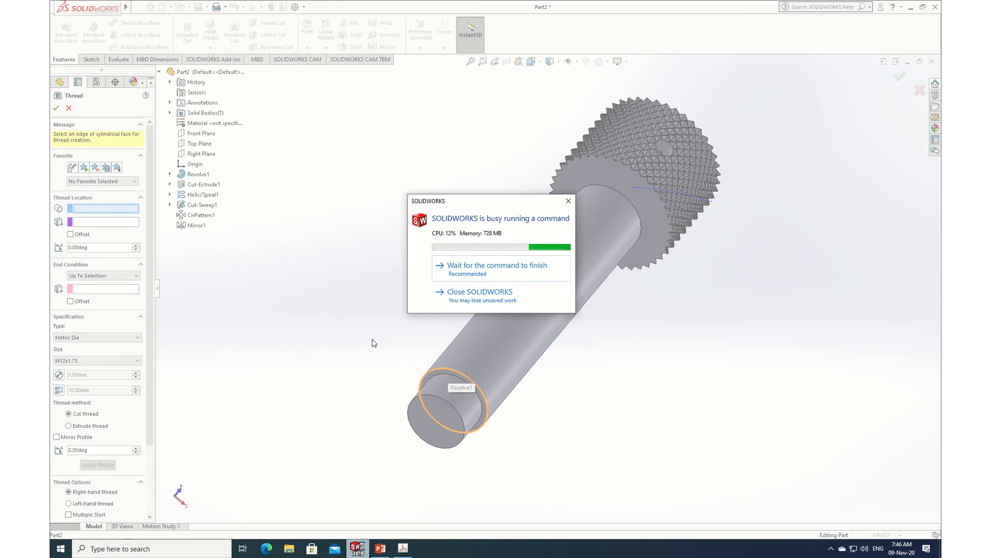
click(473, 266)
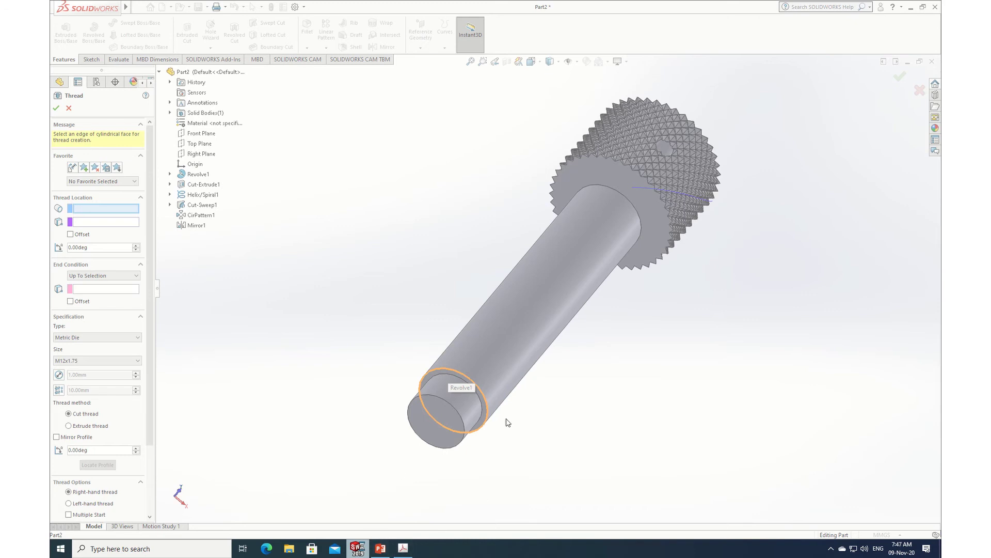
click(501, 405)
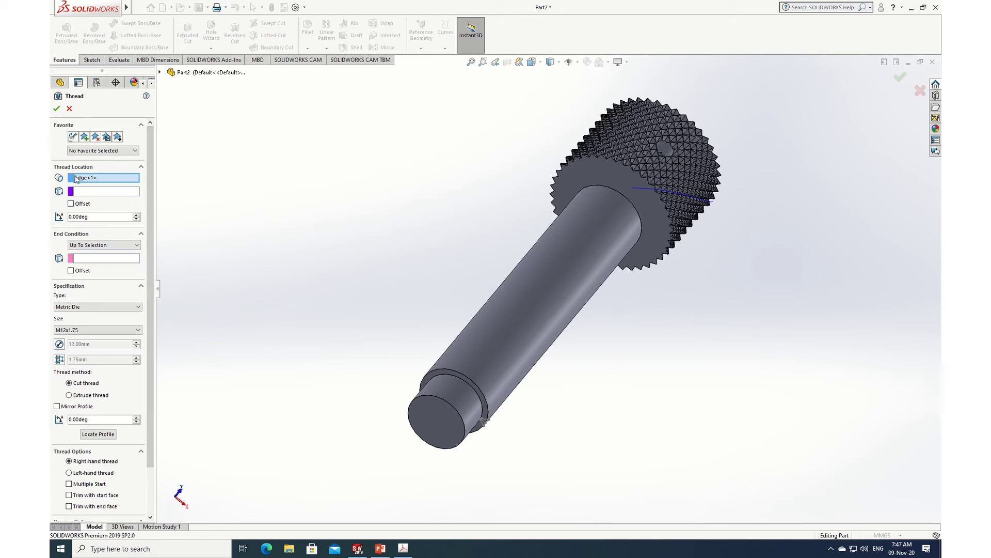
Set the thread's end condition to Up To Selection and end it at the shank's circular edge beneath the knurled head.
click(138, 249)
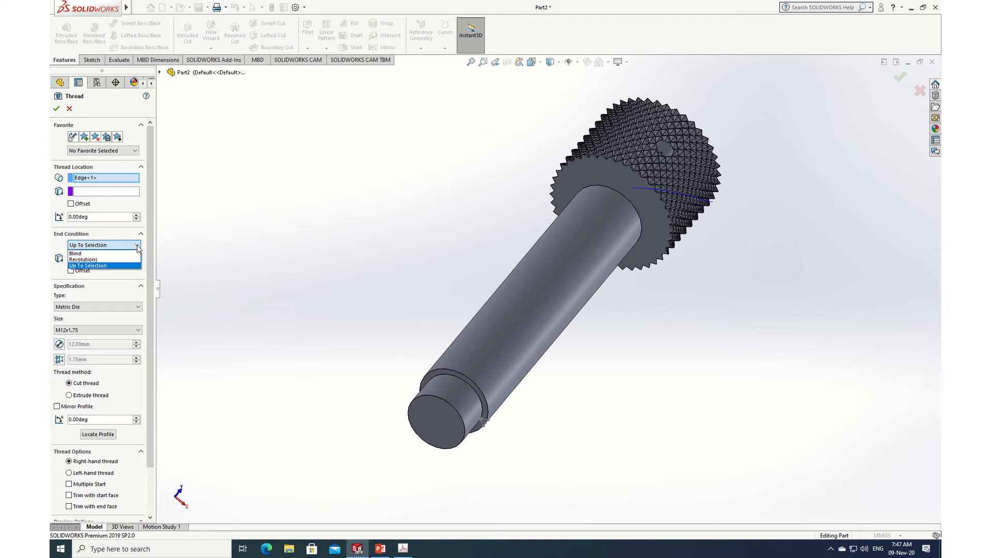
click(98, 253)
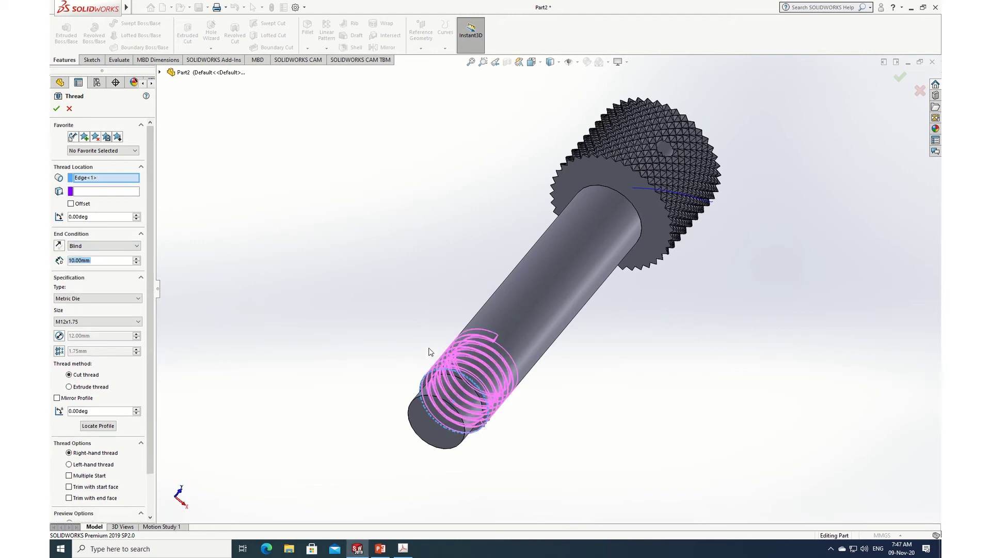
click(138, 248)
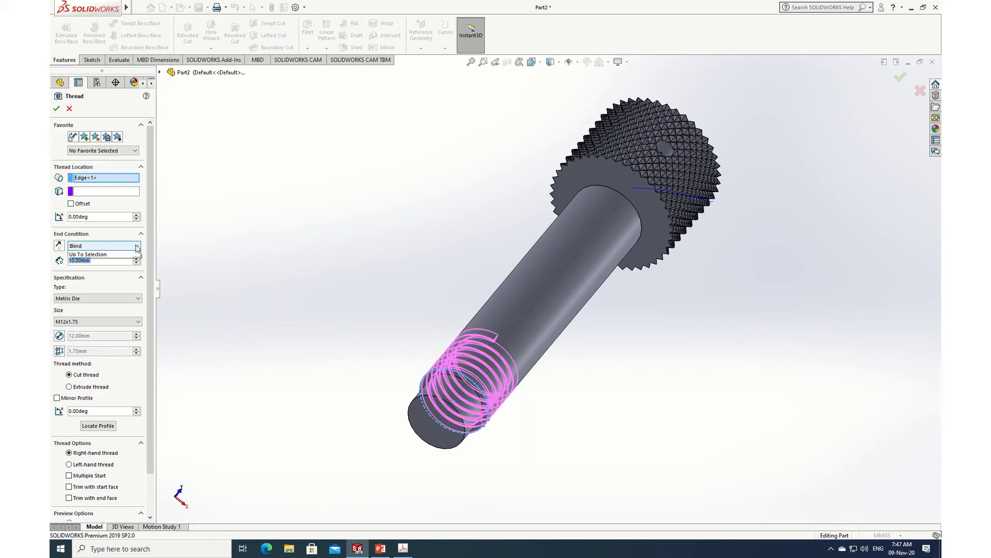
click(83, 266)
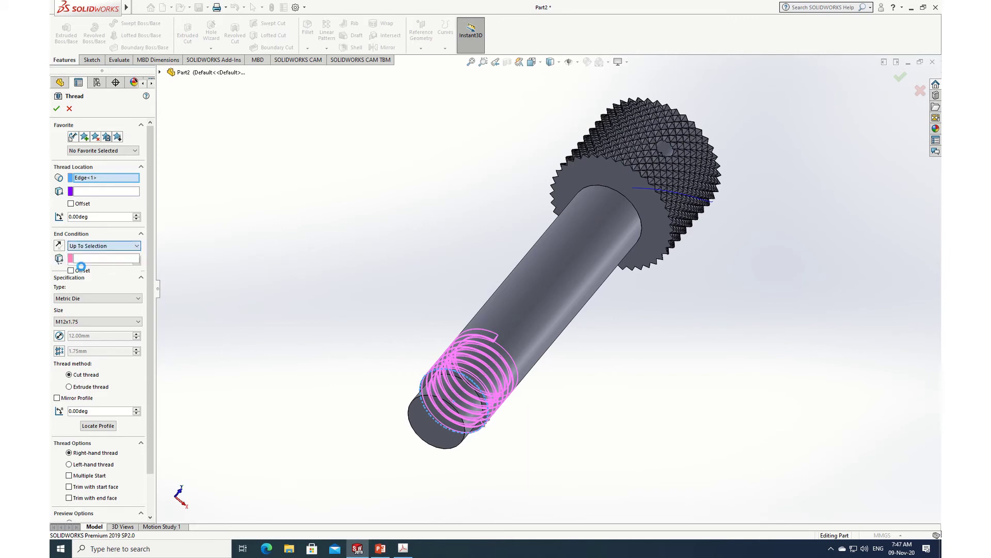
middle_drag(305, 238, 322, 308)
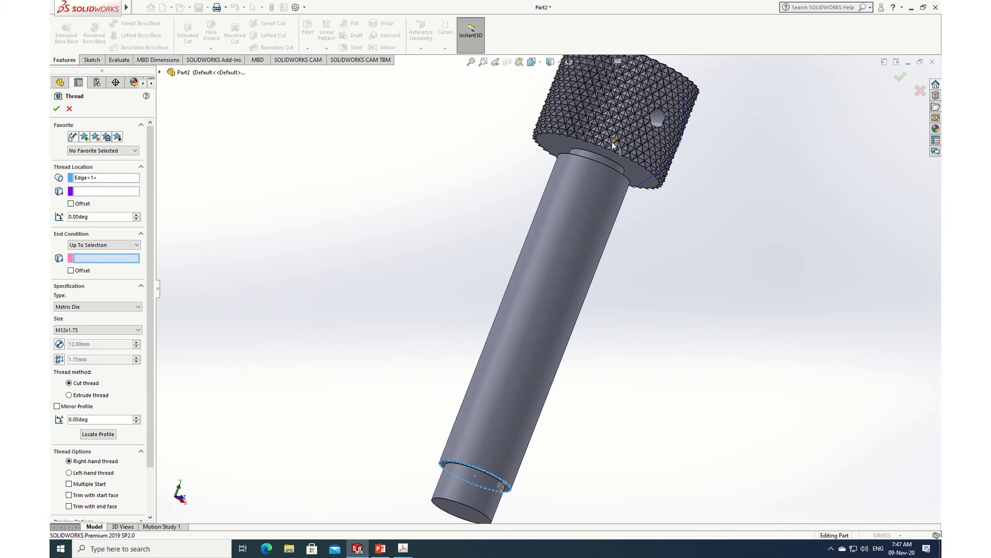
click(583, 159)
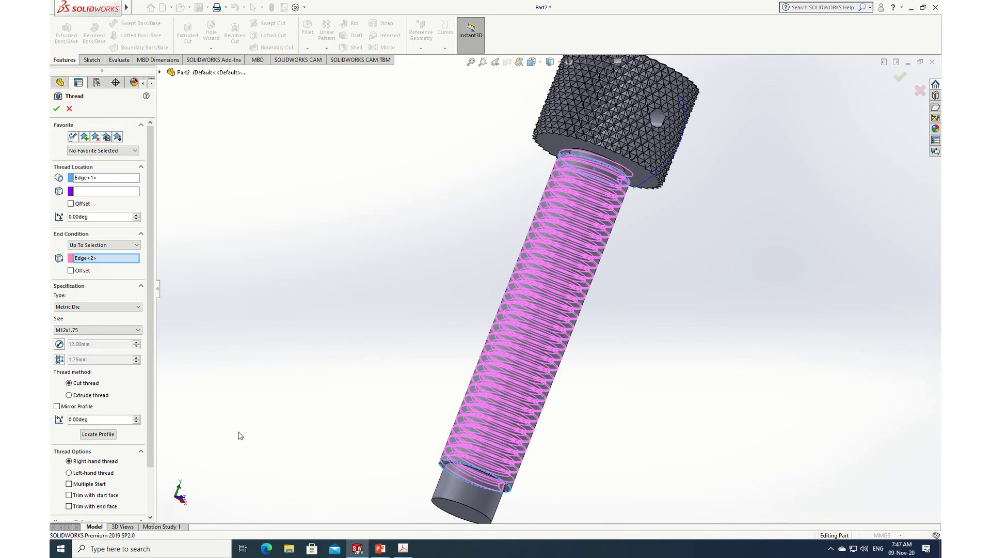
Set the thread's specification to type Metric Die and size M12x1.75.
click(138, 308)
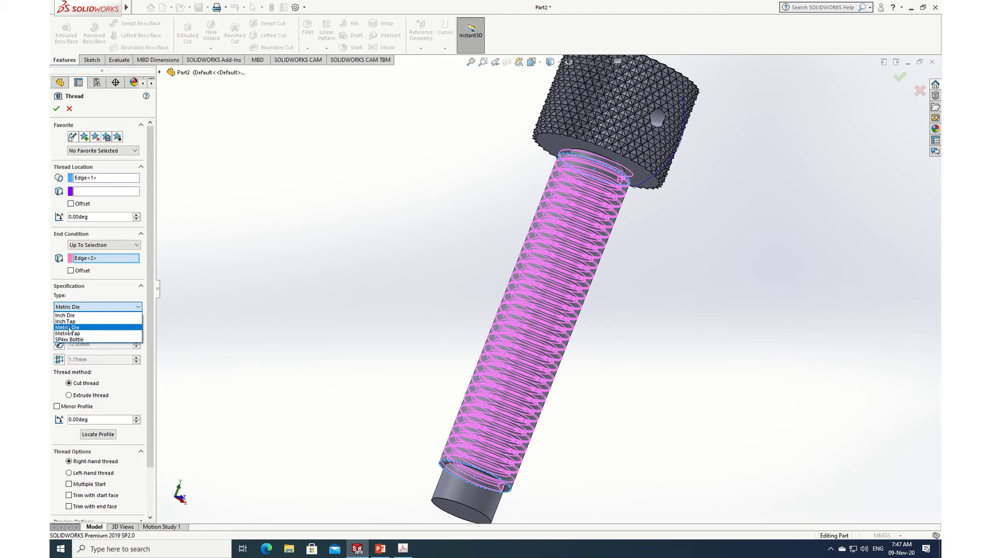
click(69, 327)
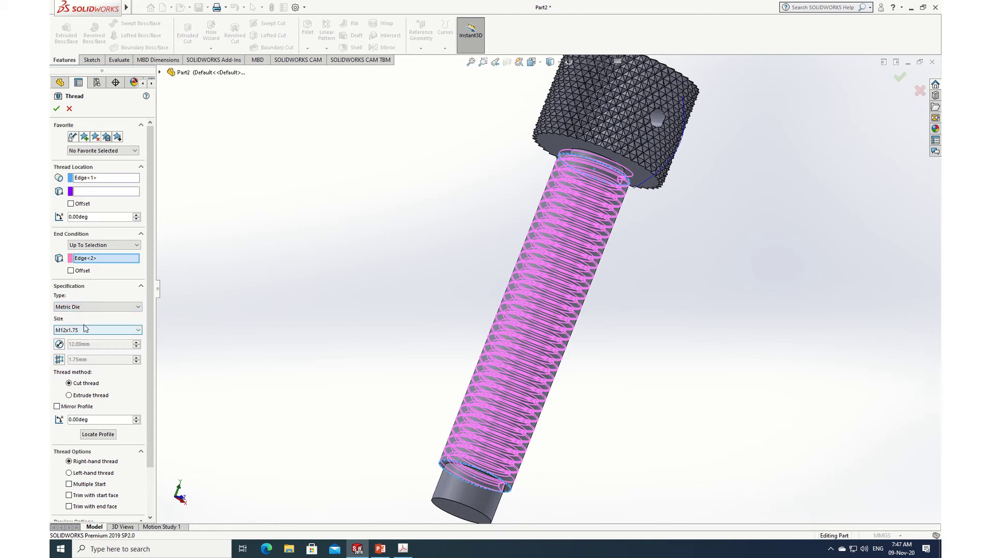
click(138, 330)
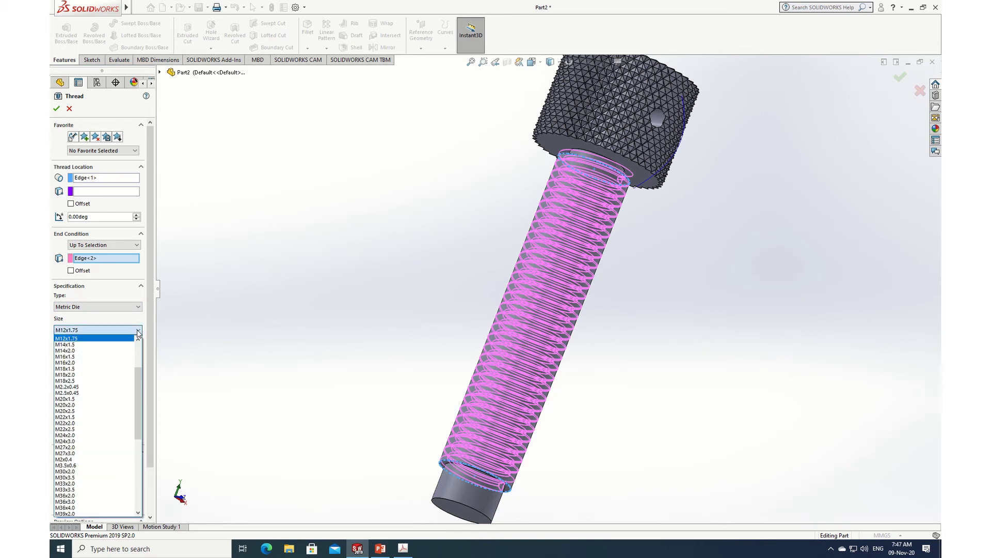
click(68, 338)
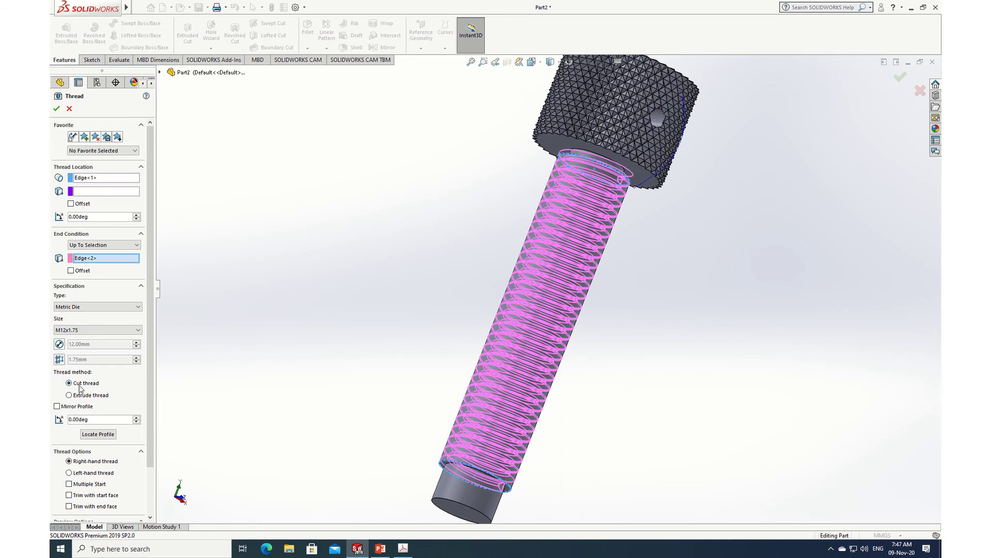
Trim the cut thread with both its start face and end face, and create the thread, letting the calculation finish.
click(68, 507)
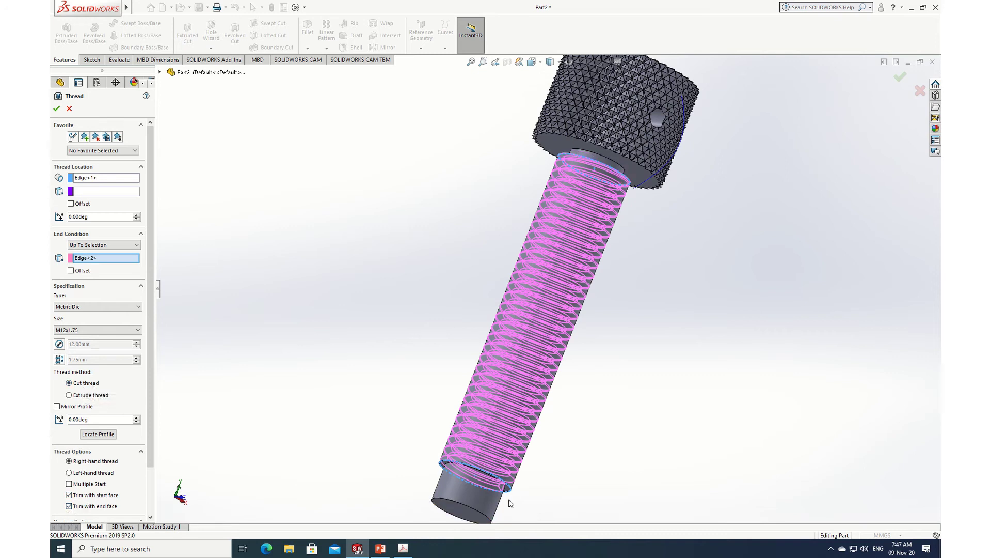
click(57, 109)
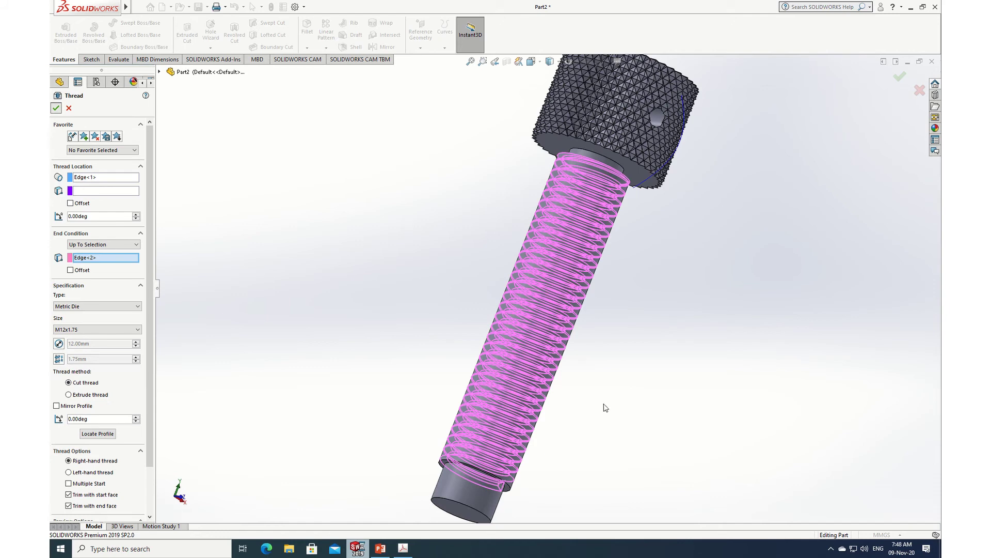
key(Return)
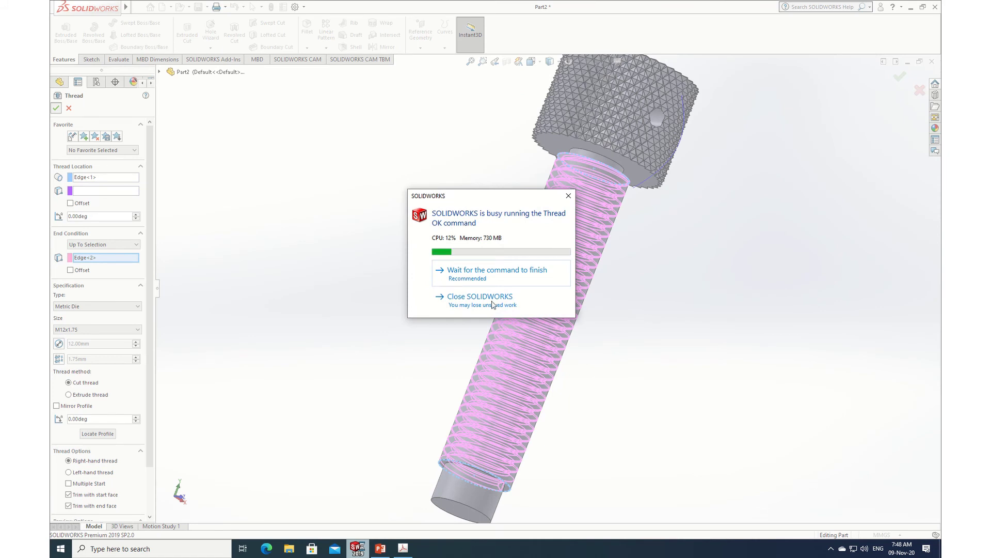
click(514, 271)
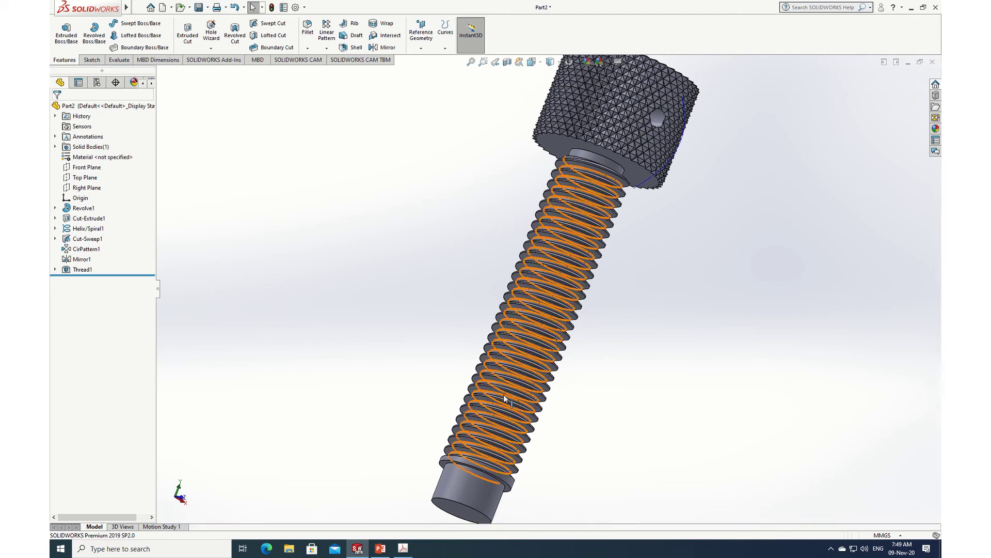
Save the part as Screw in the V block assembly folder, rebuilding the document before saving.
middle_drag(638, 409, 417, 405)
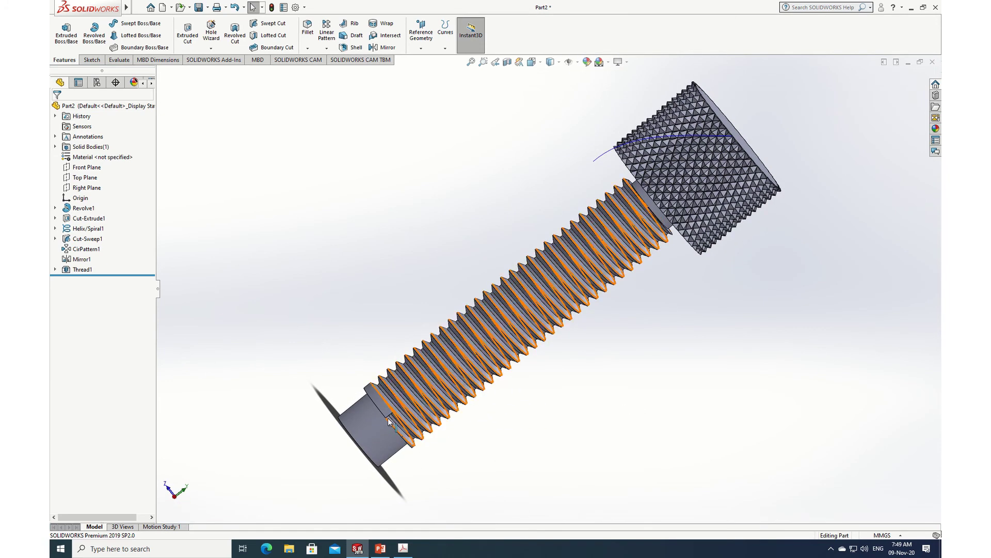
mouse_move(87, 7)
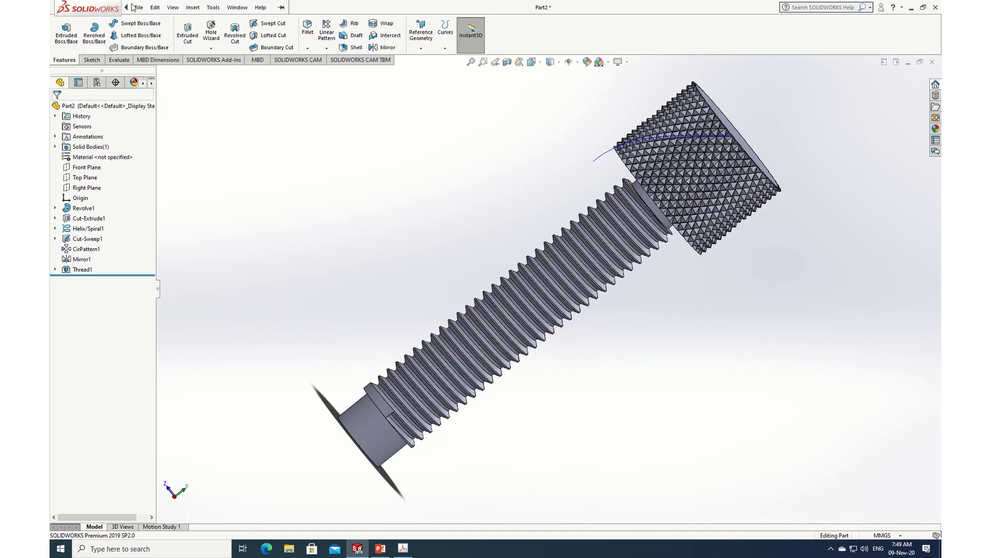
click(138, 7)
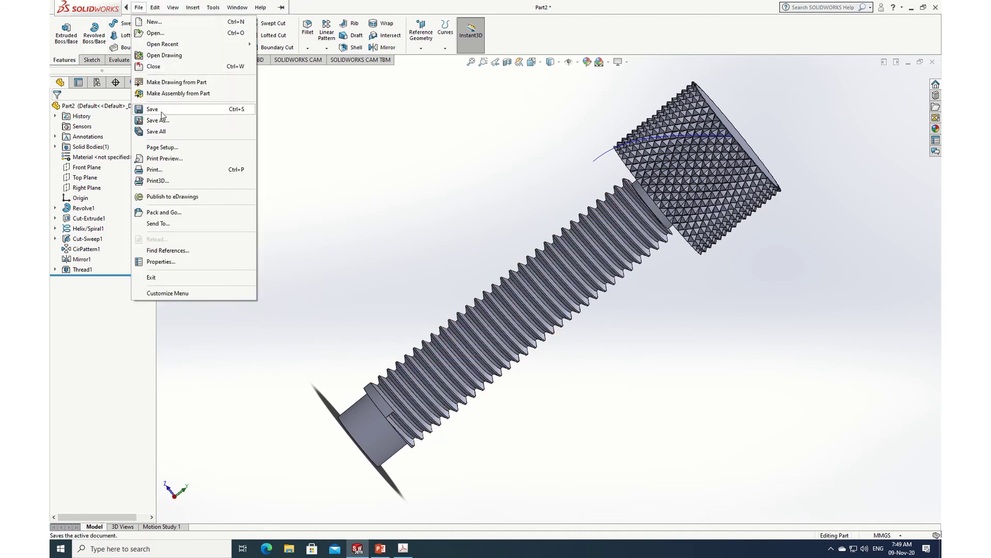
click(156, 120)
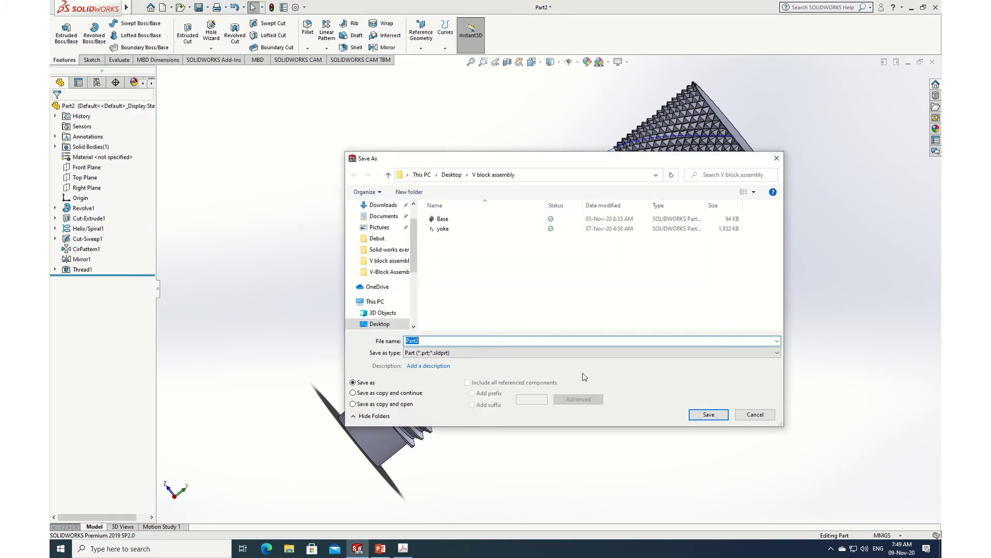
text(Screw)
click(708, 416)
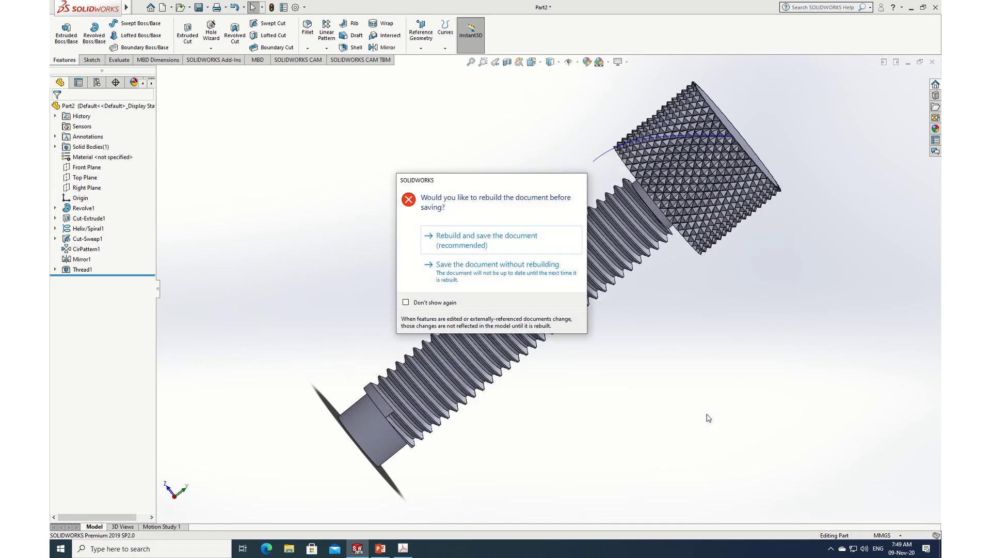
click(474, 250)
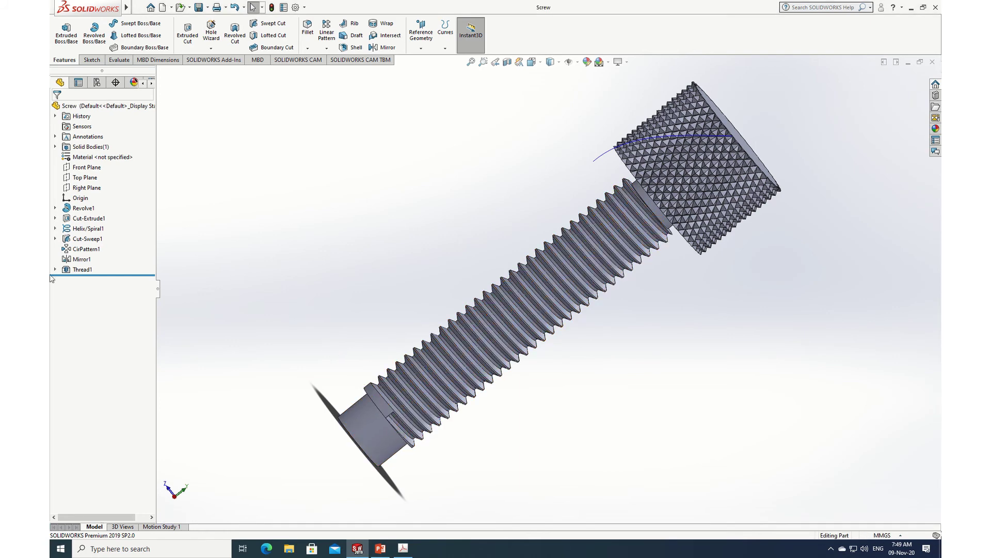
Edit the shank's thread to offset its start location by 3 mm in the reversed direction, letting the rebuild finish.
click(78, 269)
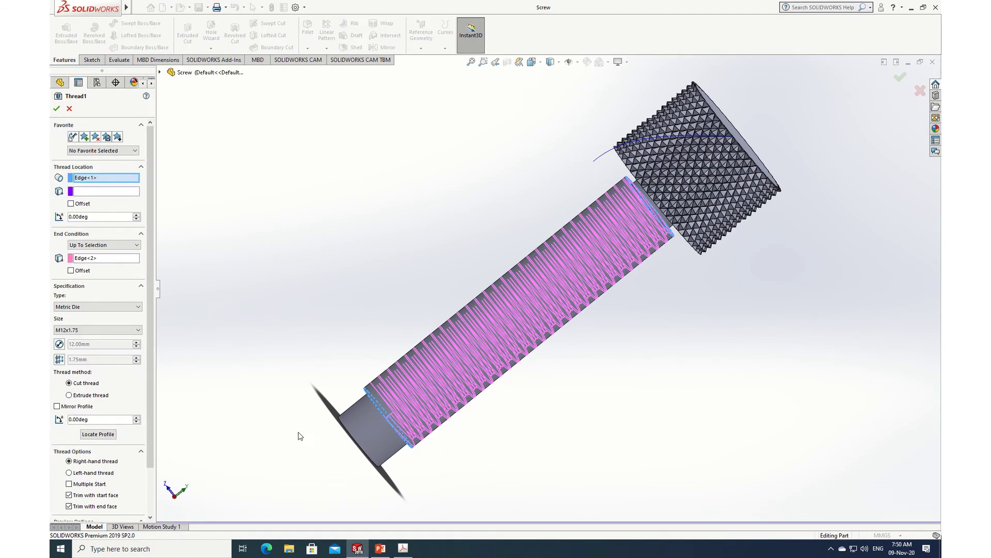
click(71, 204)
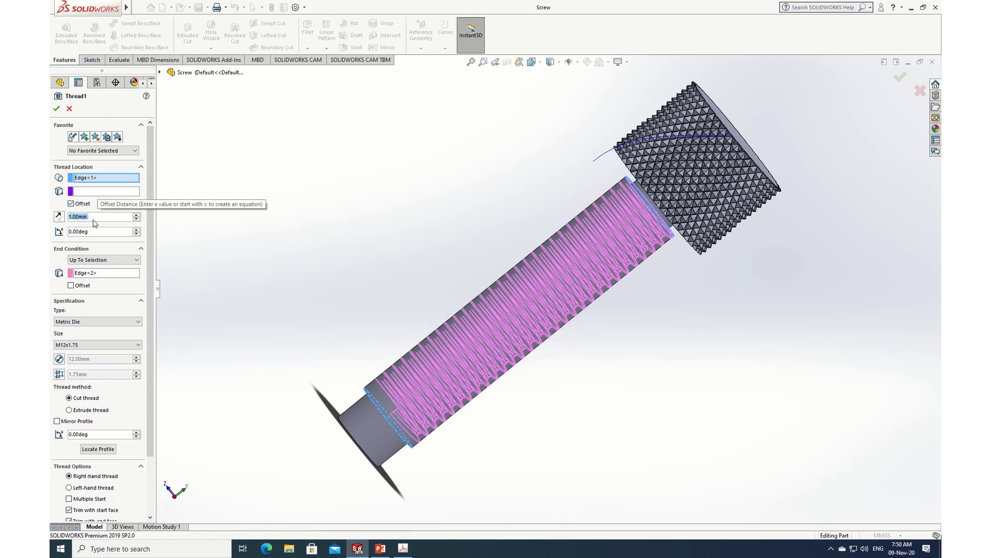
text(3)
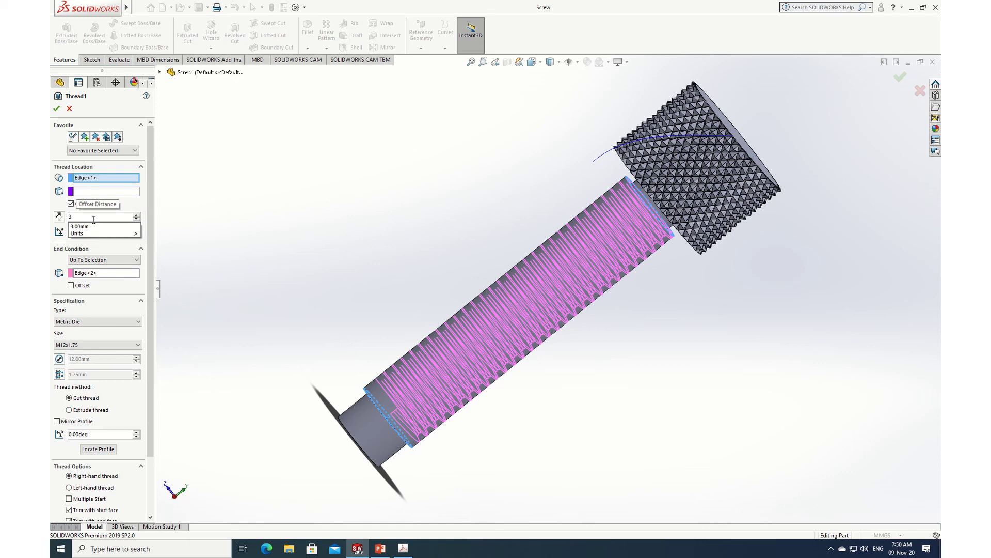
key(Return)
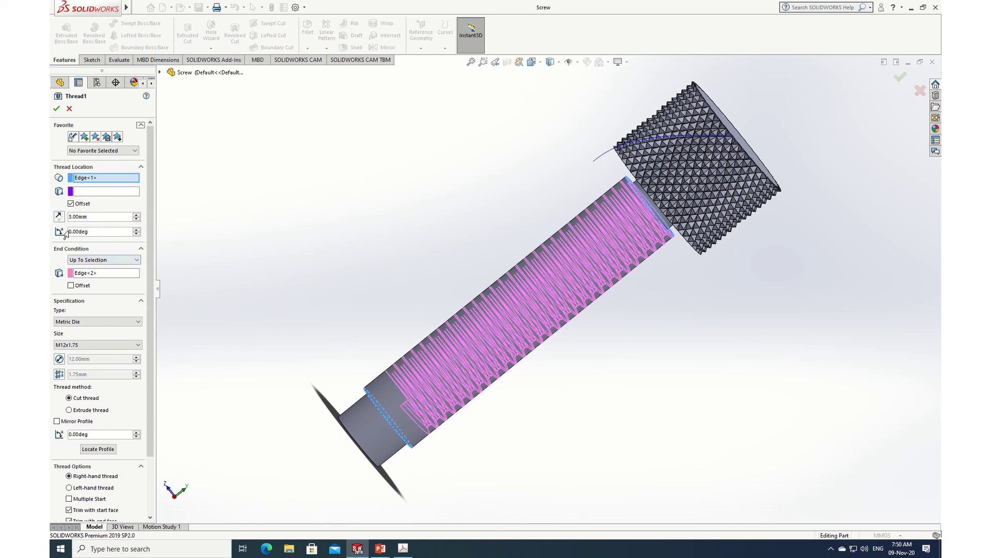
click(58, 217)
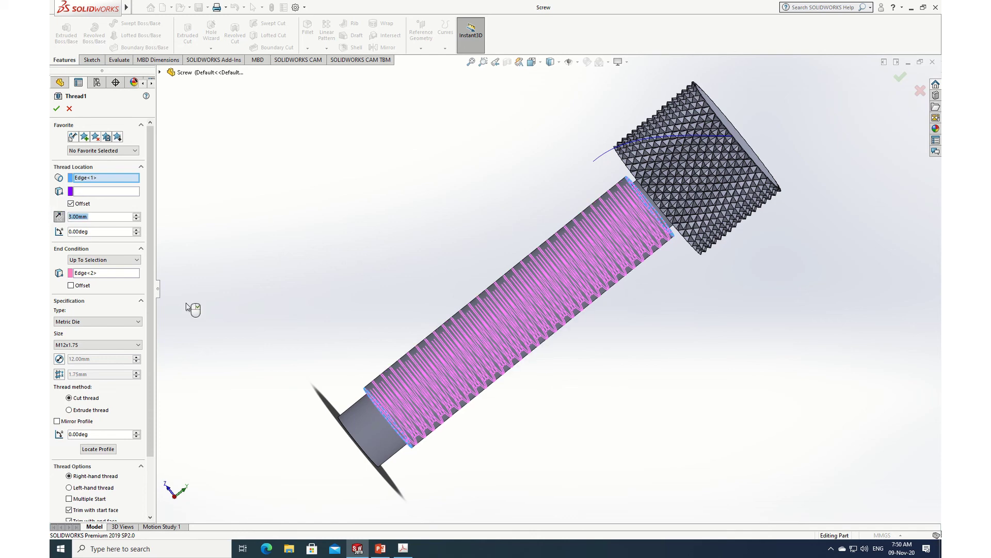
click(57, 110)
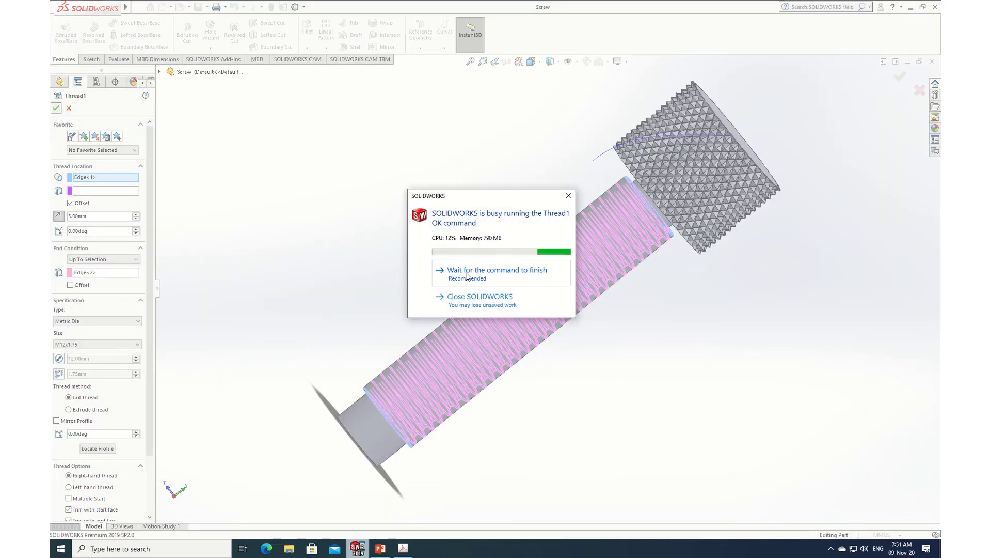
click(467, 275)
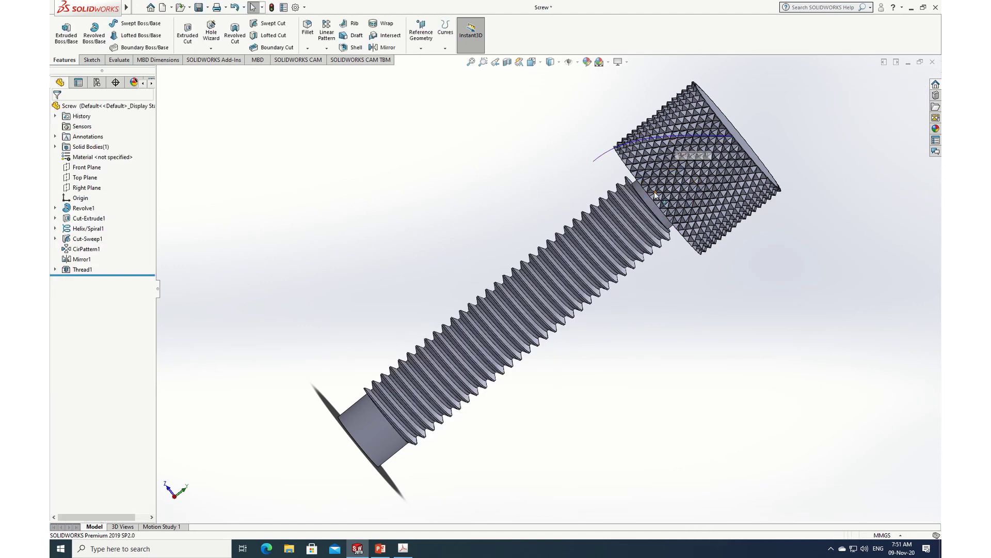
Orient the finished screw to the Front view and save the part.
middle_drag(708, 368, 581, 239)
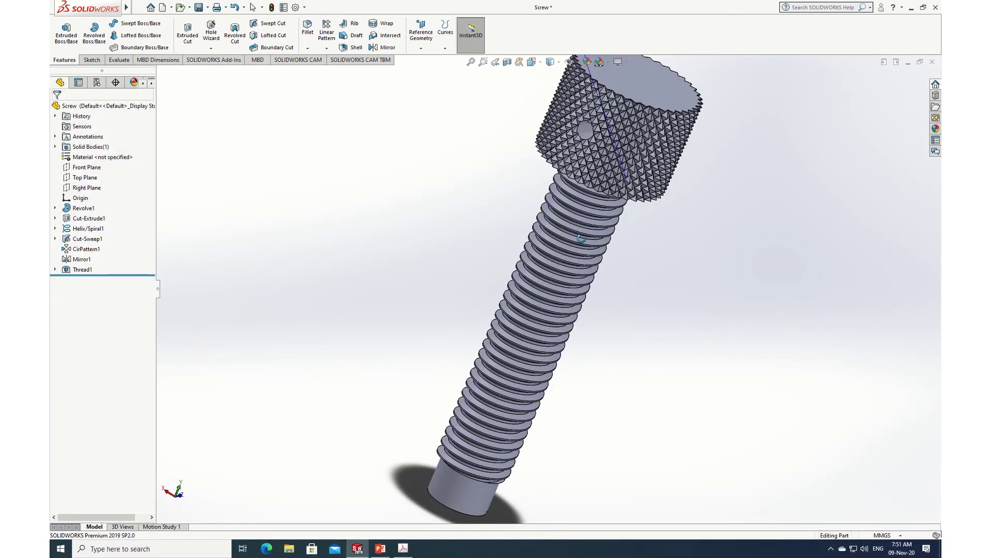
key(space)
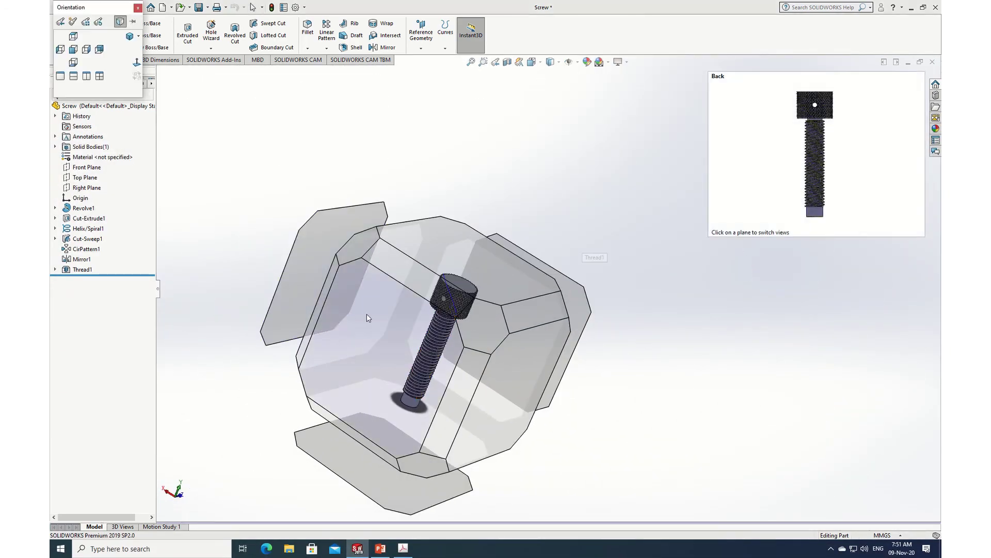
click(565, 281)
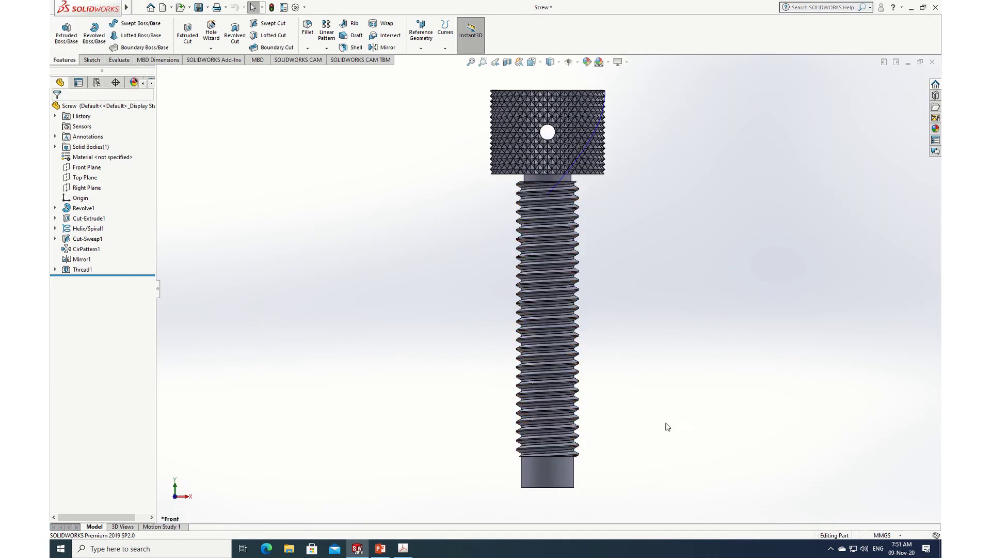
mouse_move(103, 9)
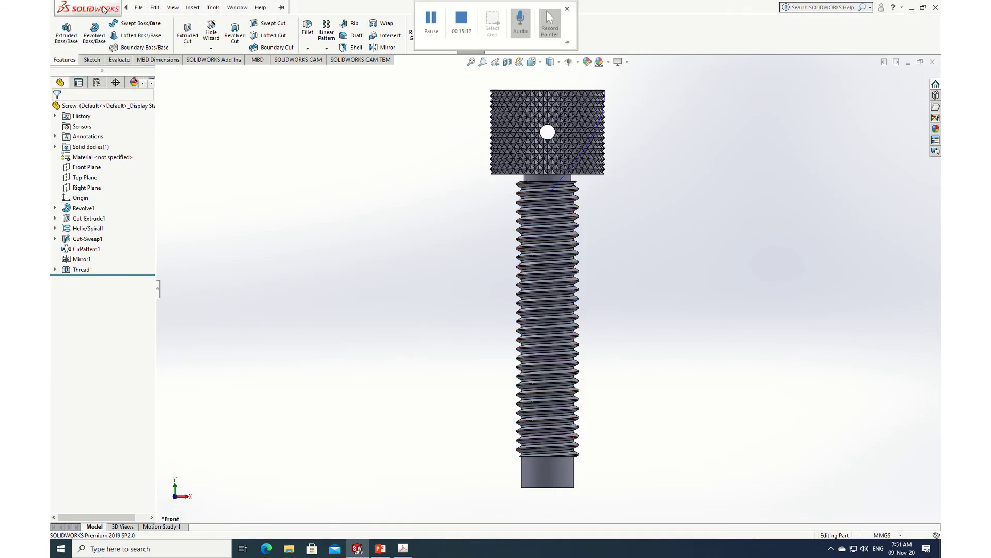
click(138, 7)
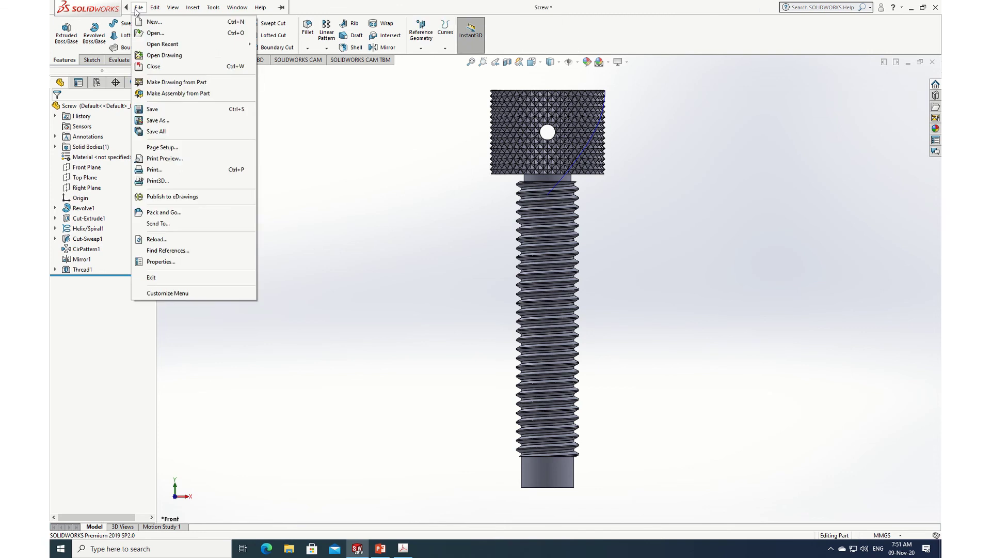
click(154, 110)
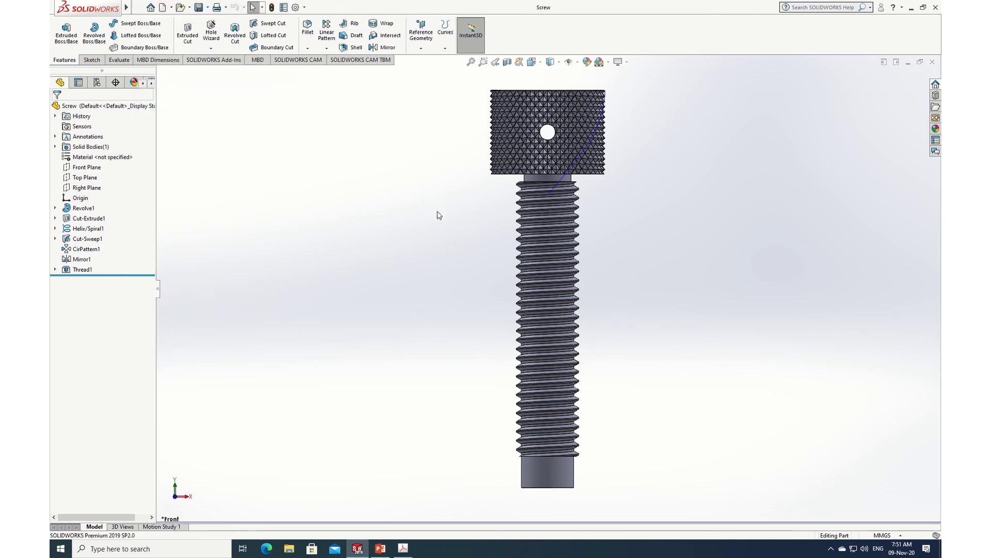